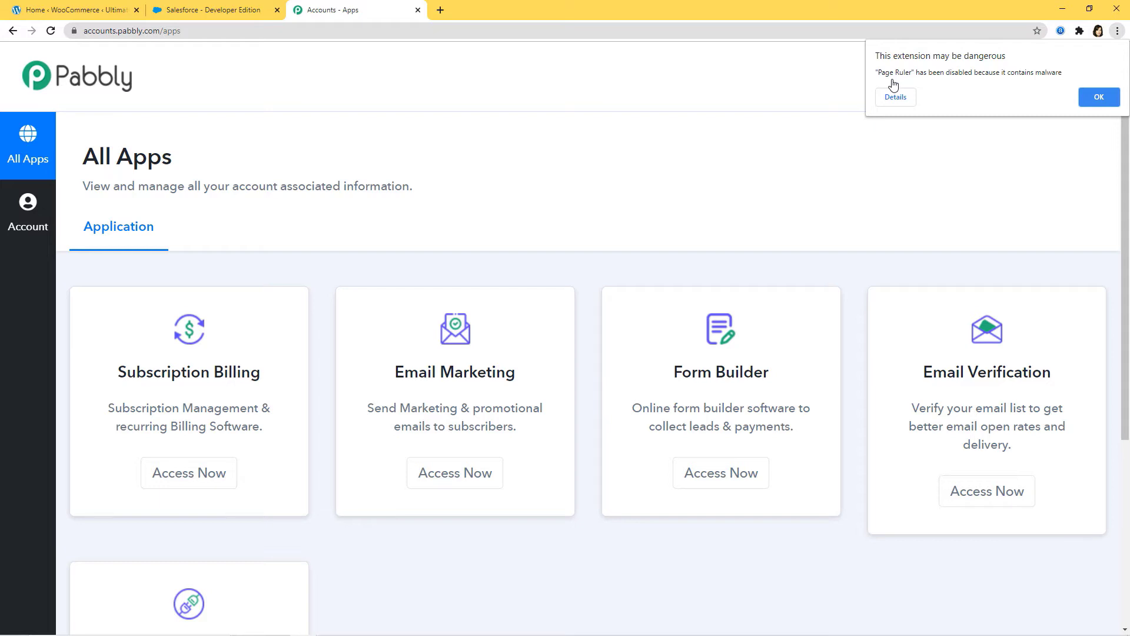
Open Pabbly Connect and create a new workflow named 'Razorpay Integration'.
scroll(832, 168, down, 2)
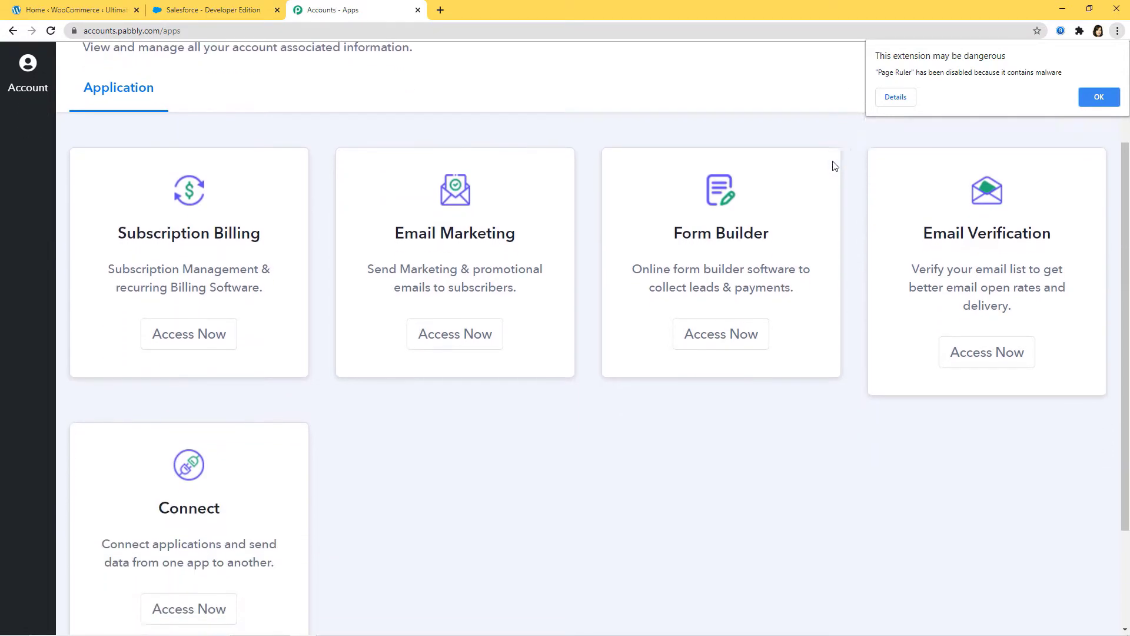
scroll(833, 167, down, 2)
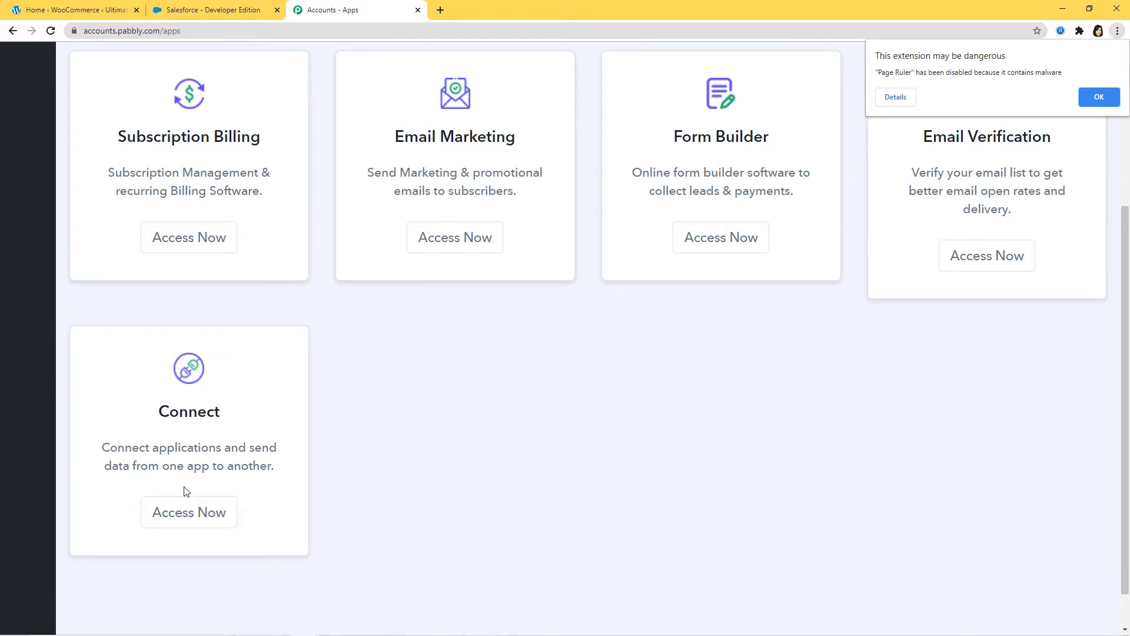
click(179, 517)
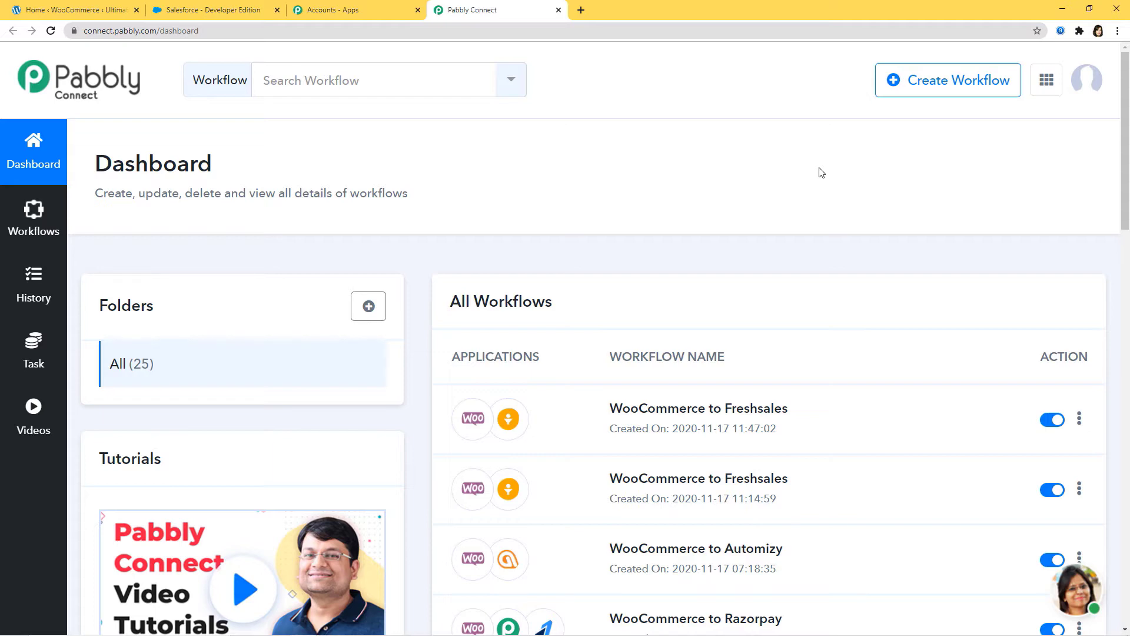
click(949, 93)
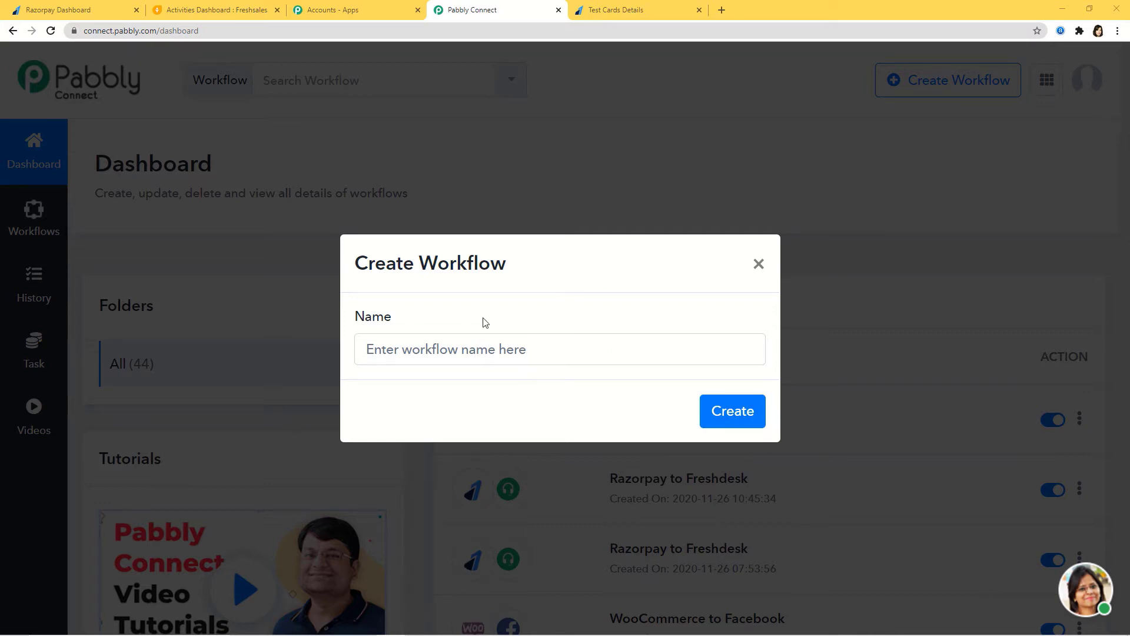
click(472, 350)
text(Ra)
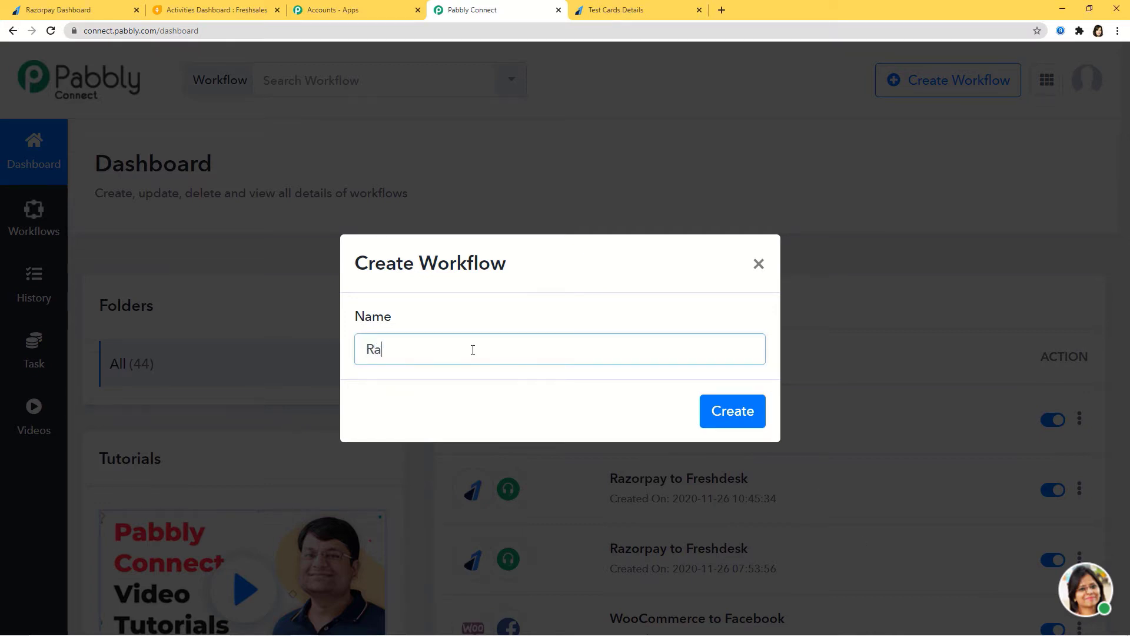
text(zorpay Integration)
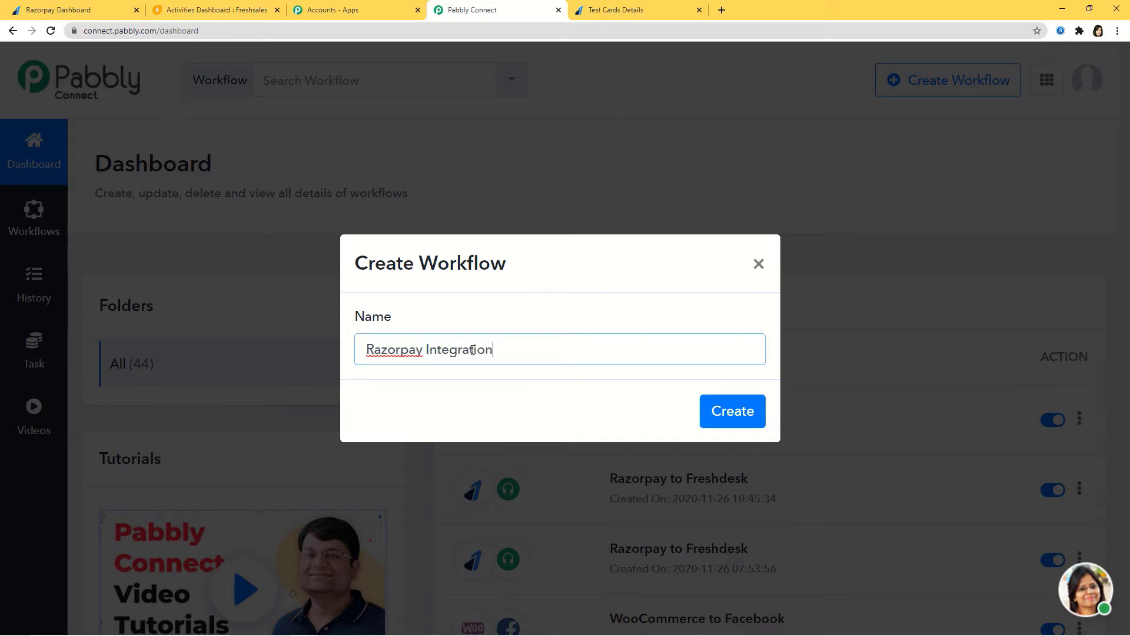
click(720, 420)
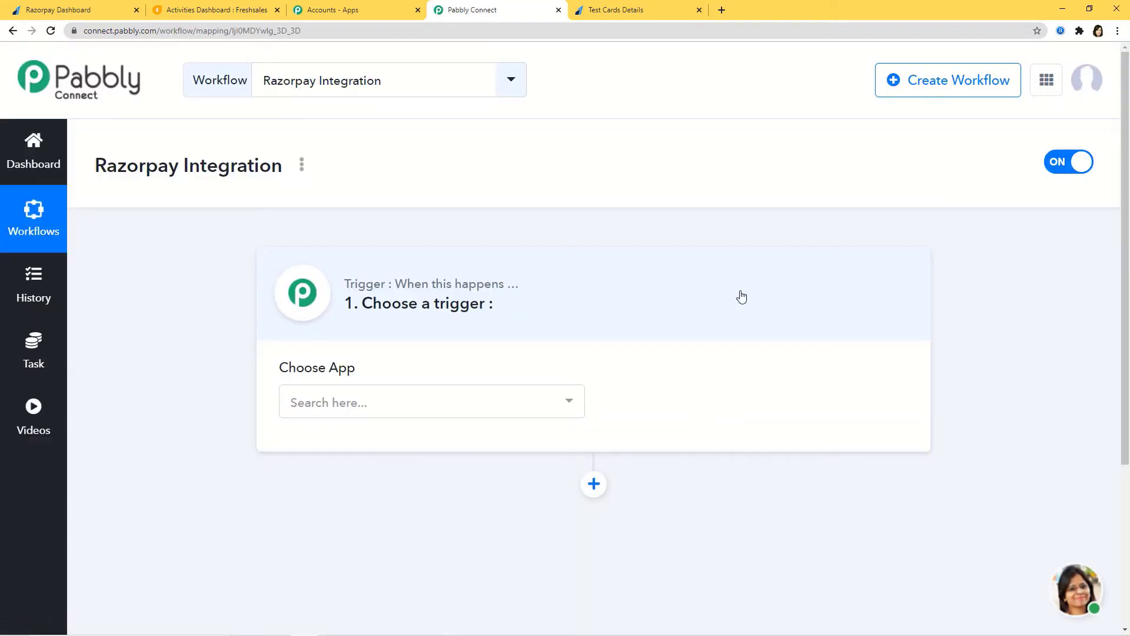
Set the workflow trigger to the Razorpay app with the Order Paid event.
click(400, 406)
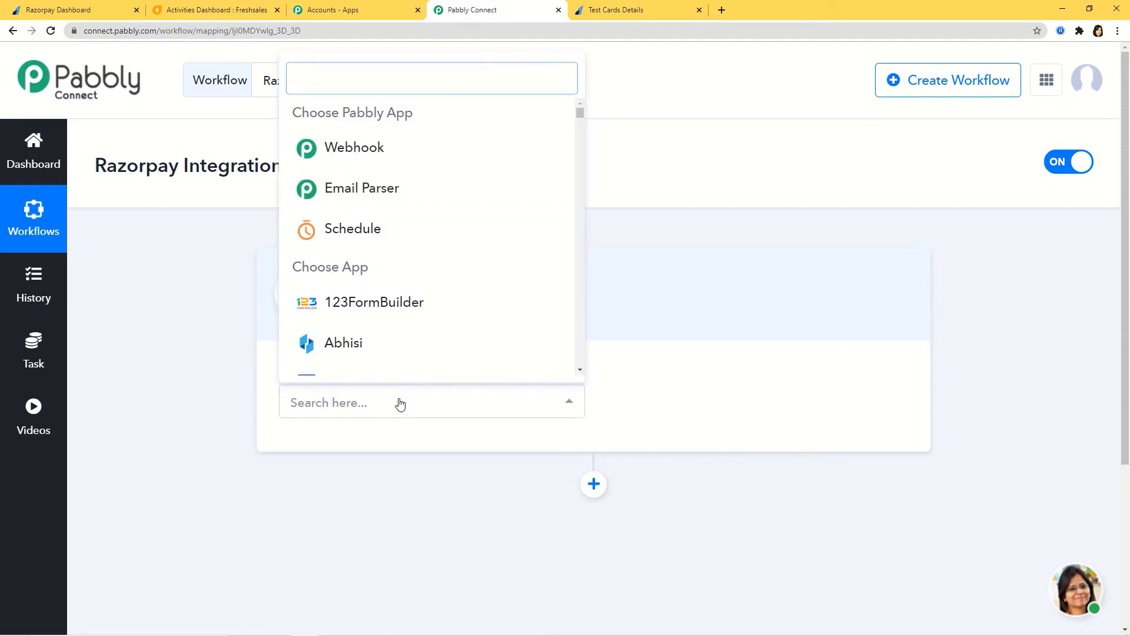
text(Razorpay)
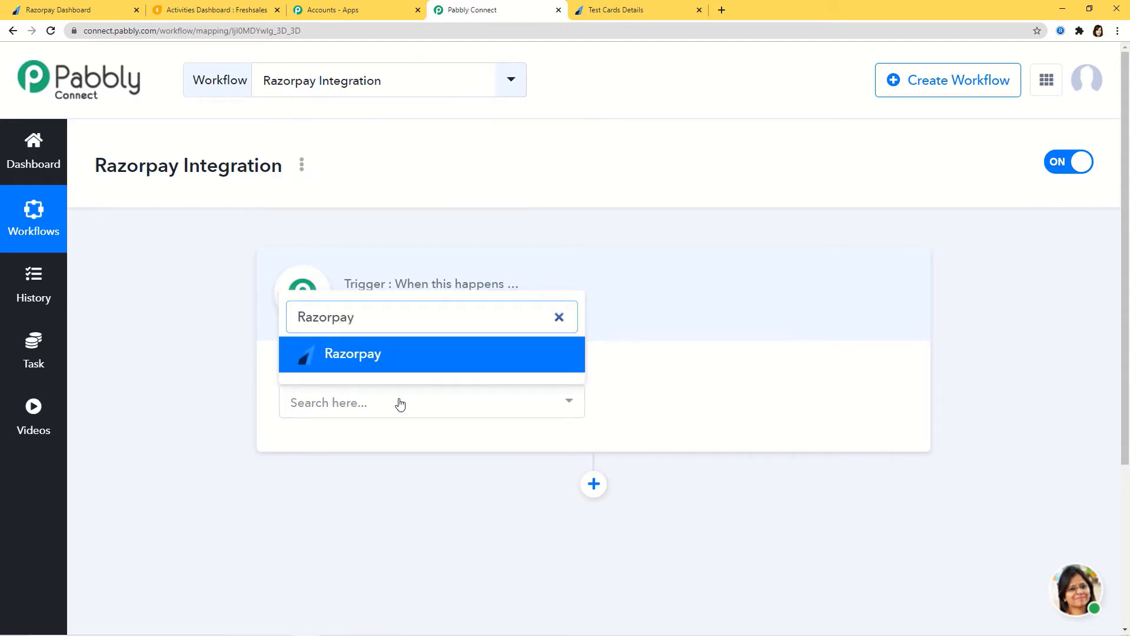
click(408, 357)
click(730, 419)
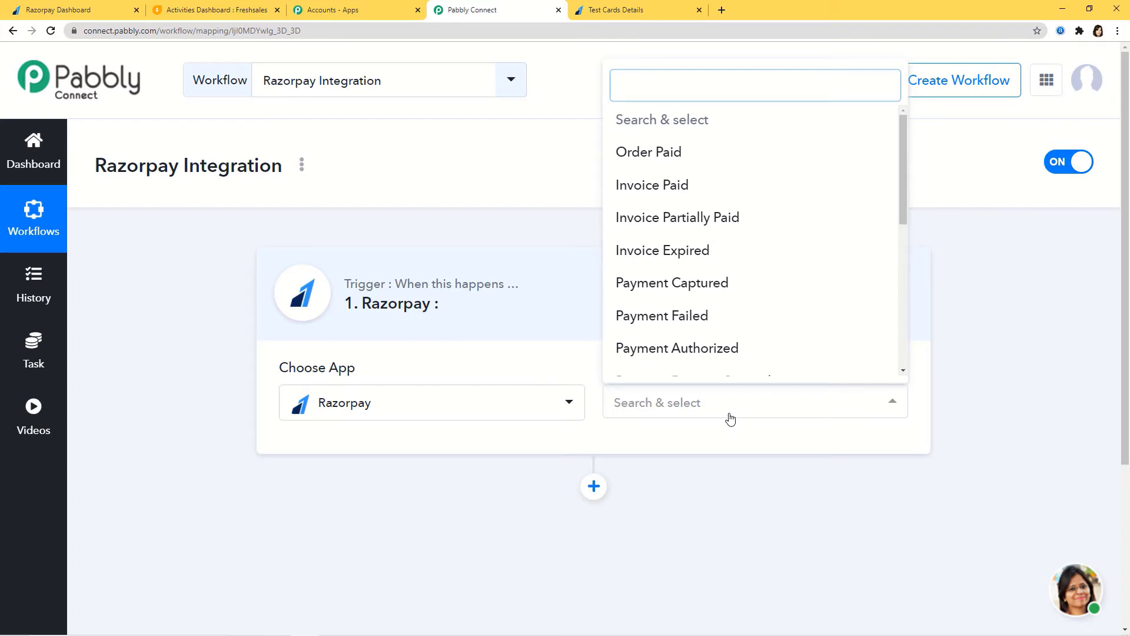
click(665, 158)
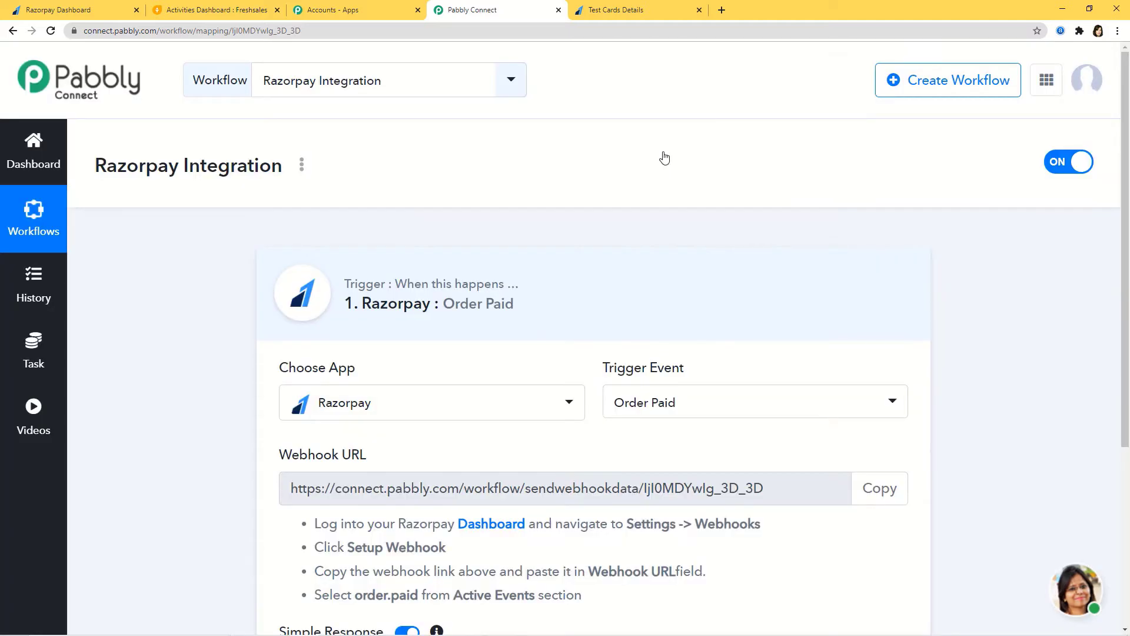
click(740, 408)
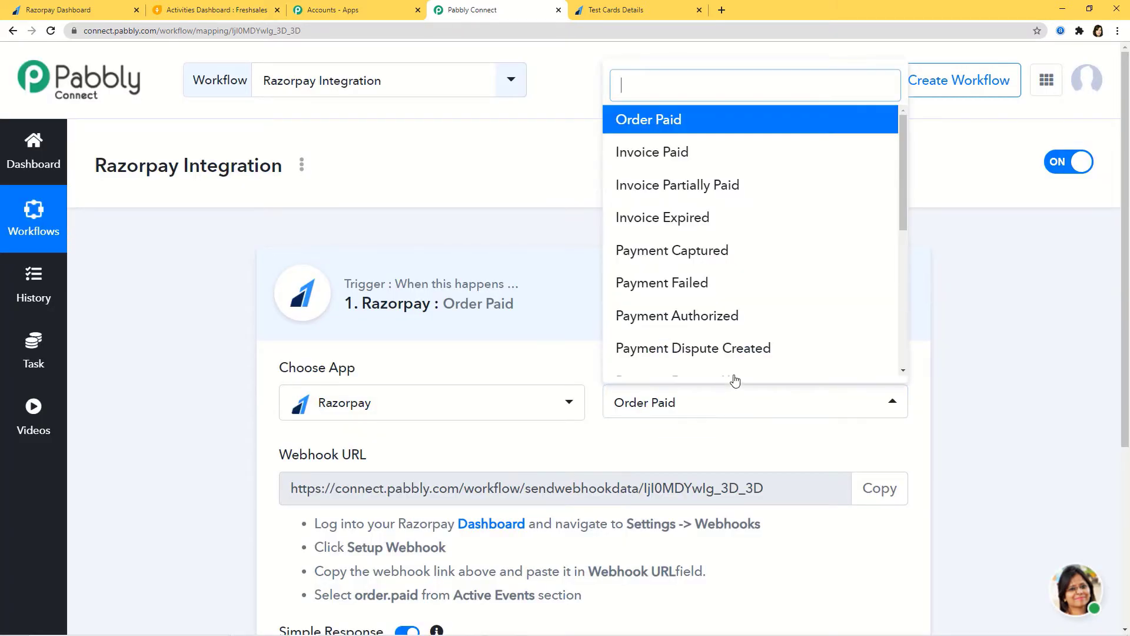
drag(904, 186, 936, 177)
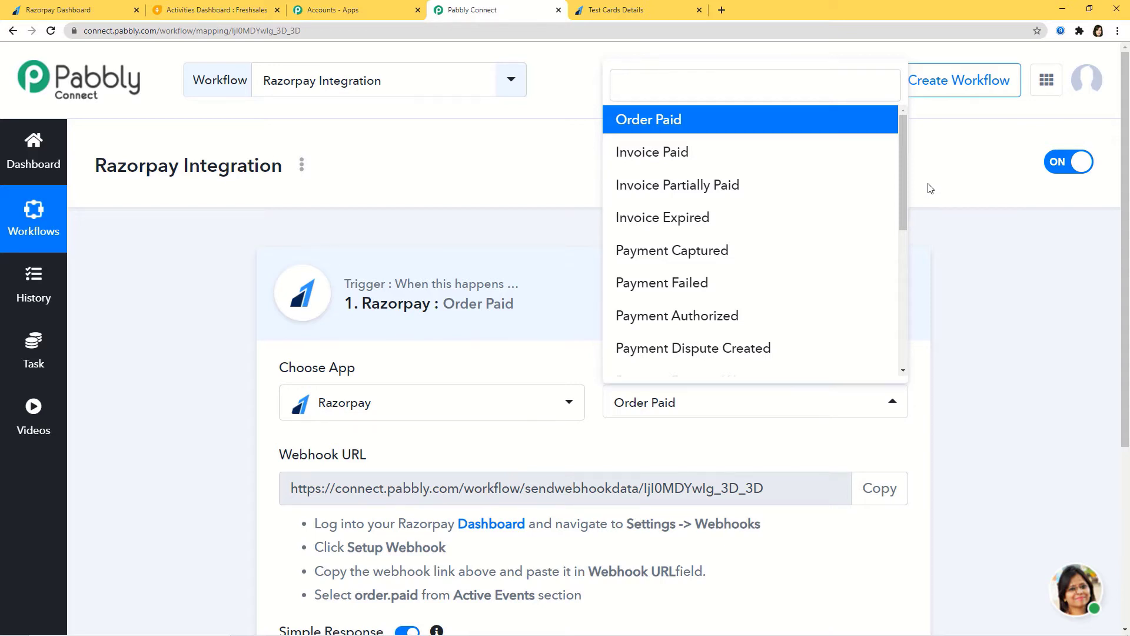
click(804, 450)
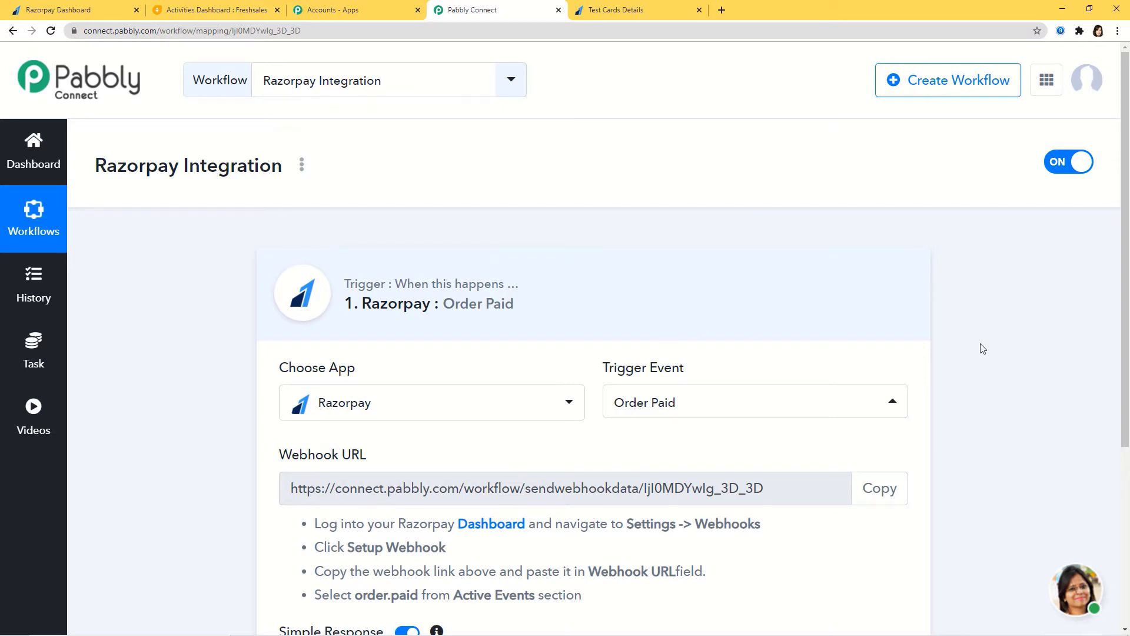
Copy the Order Paid webhook URL and switch to the Razorpay Dashboard.
scroll(980, 349, down, 3)
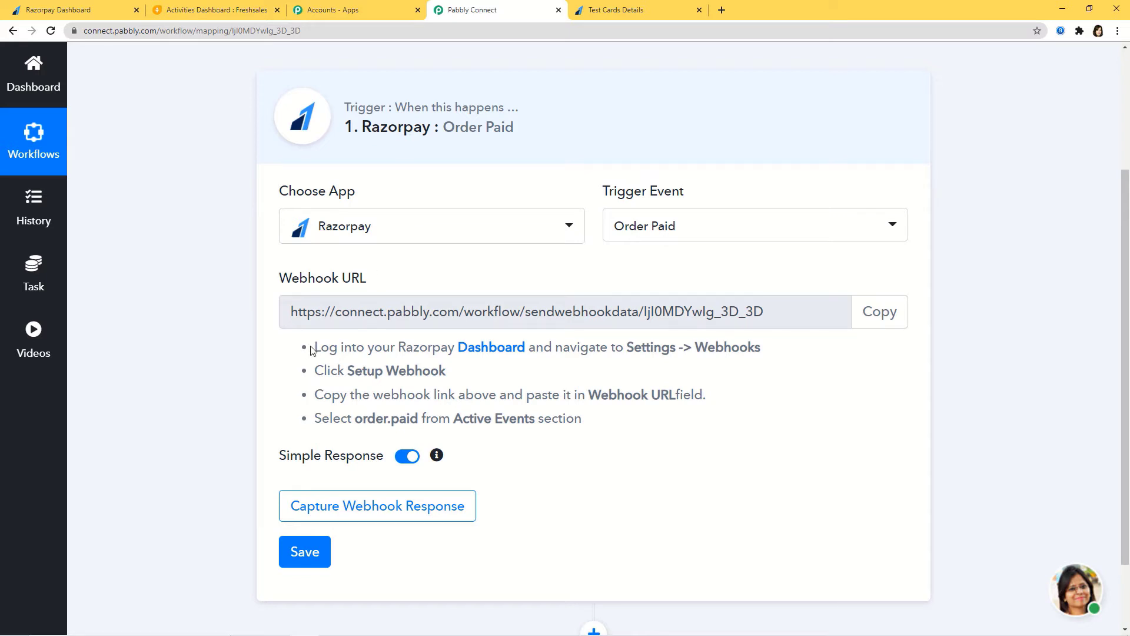
drag(312, 347, 606, 424)
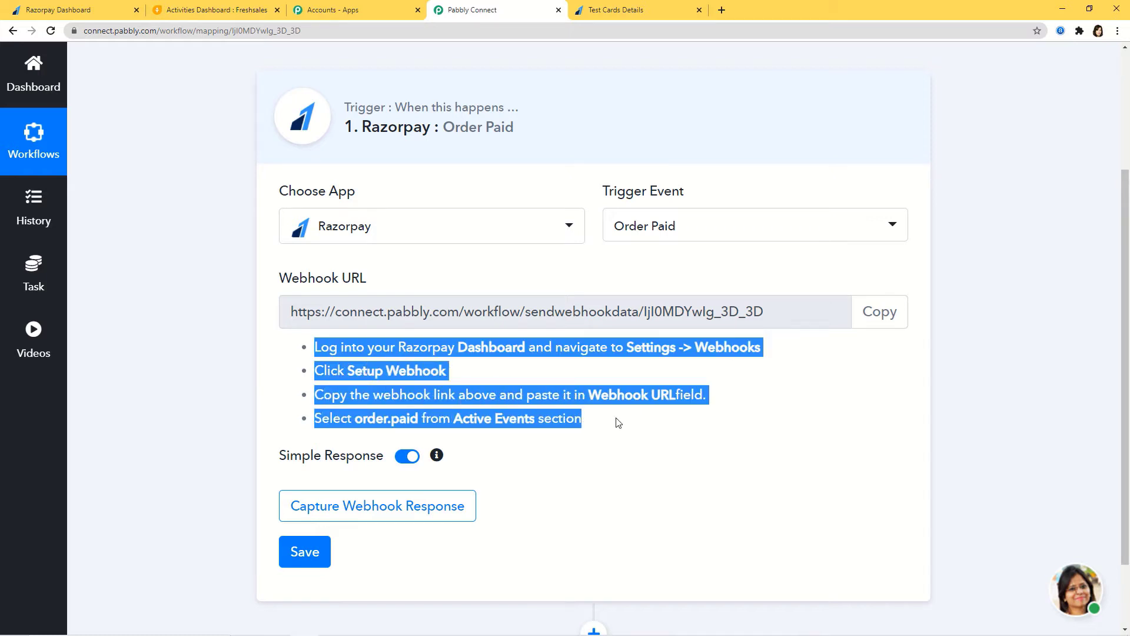
click(658, 436)
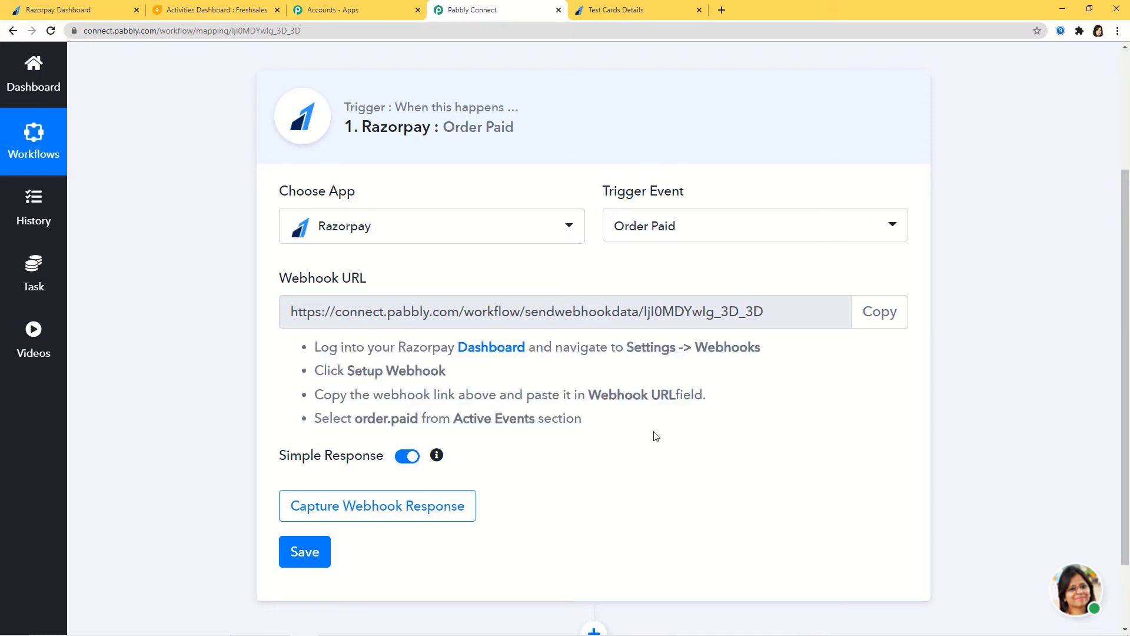
click(902, 318)
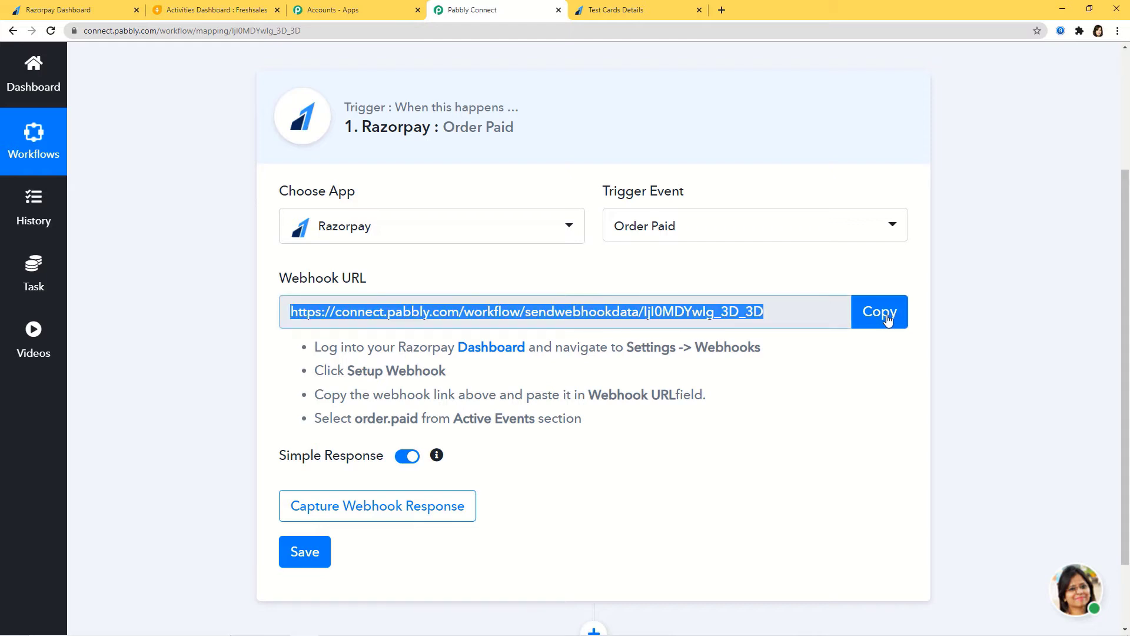
click(93, 13)
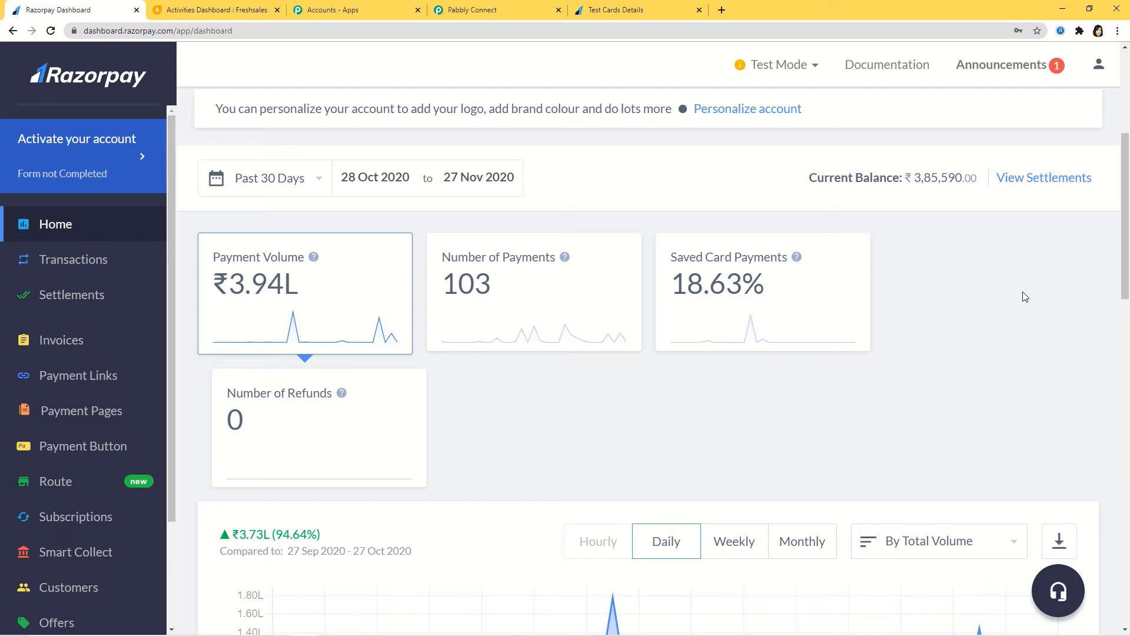
Stay in Test Mode, go to Settings > Webhooks and start adding a new webhook.
click(812, 71)
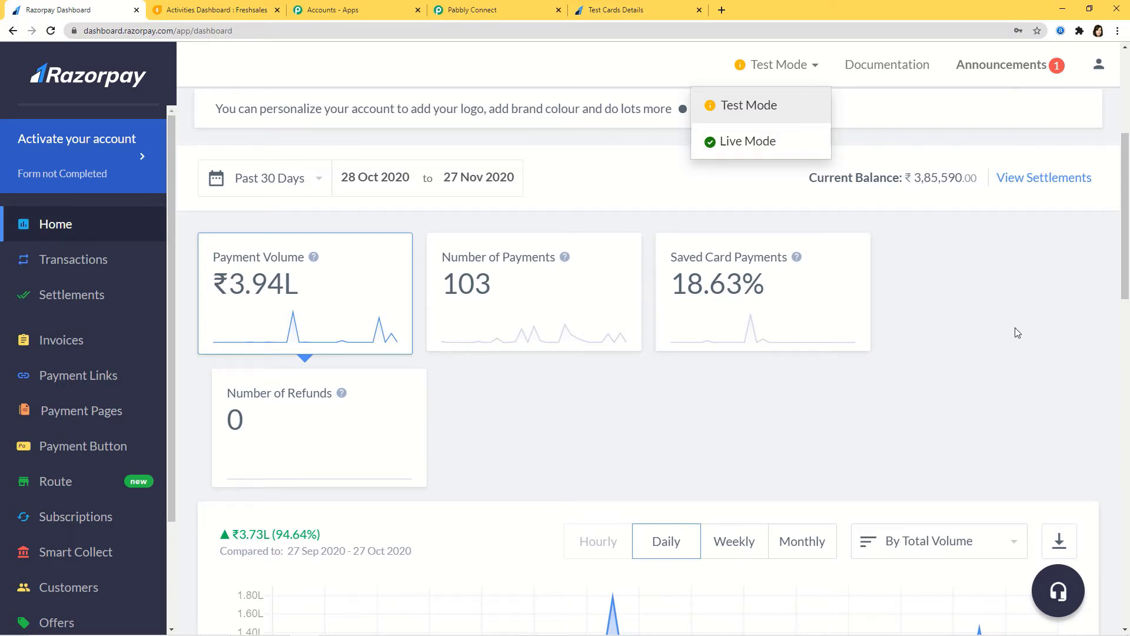
click(1085, 353)
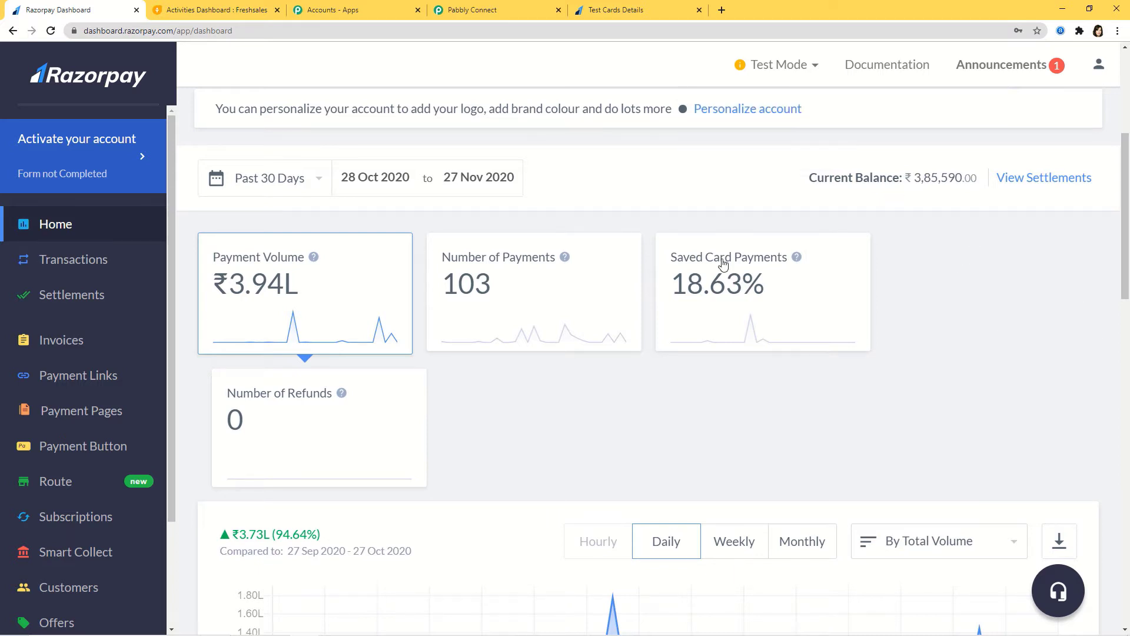
scroll(32, 429, down, 2)
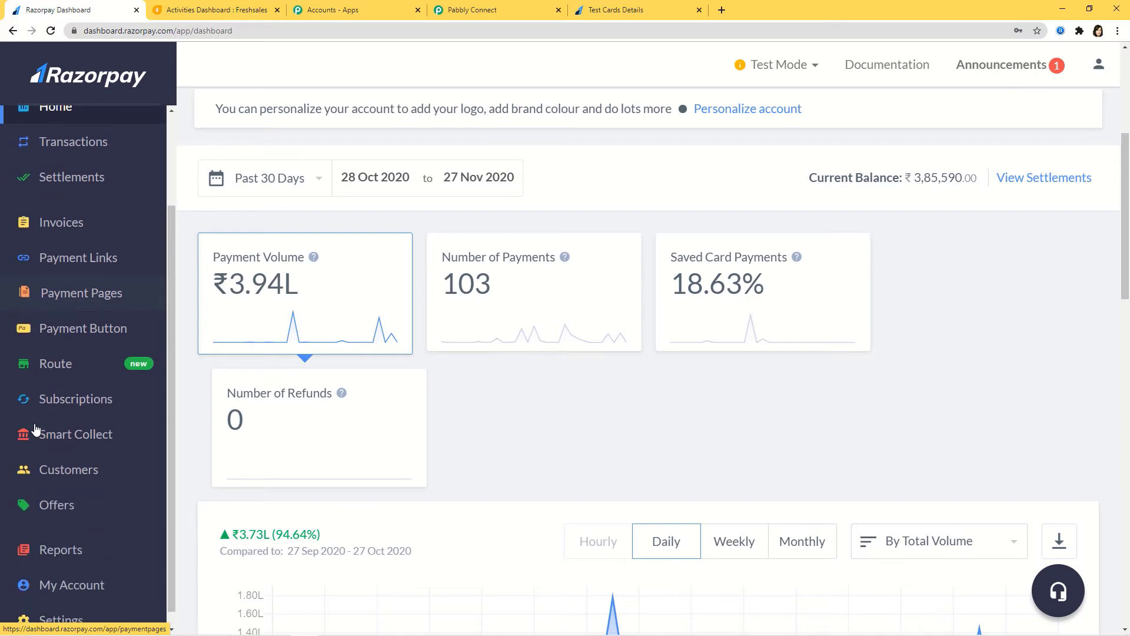
click(74, 607)
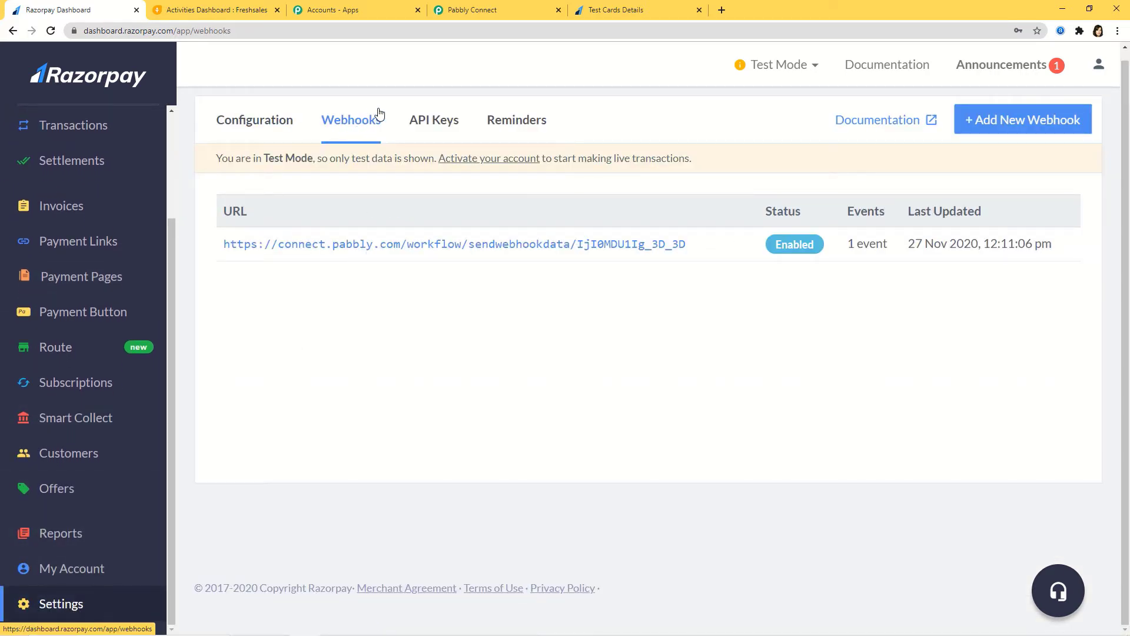
click(1028, 122)
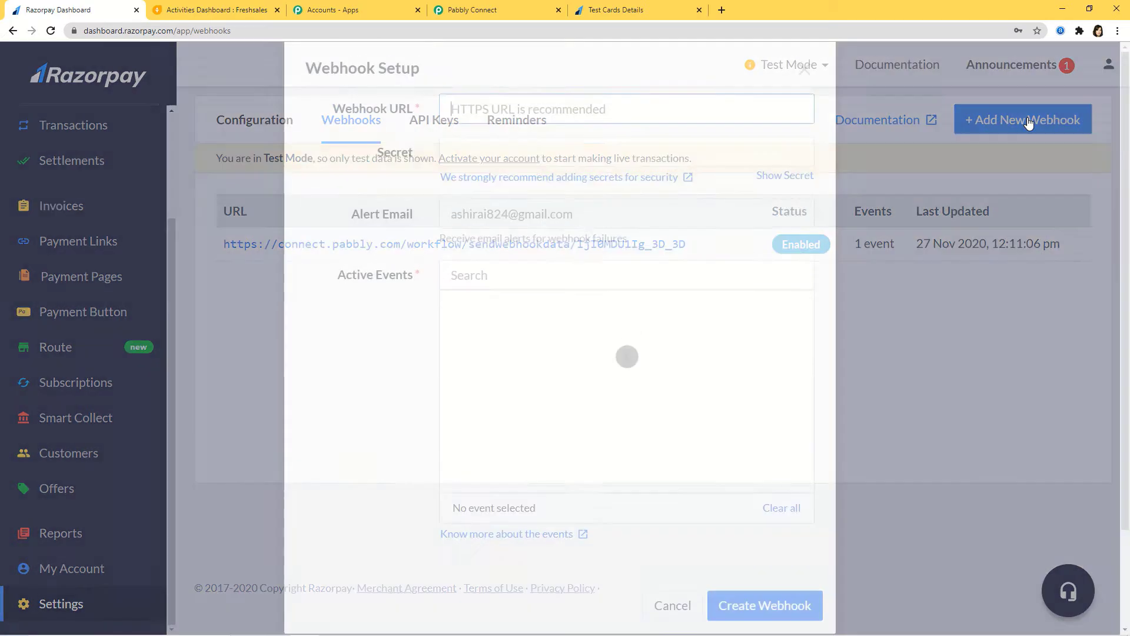
Paste the Pabbly Connect webhook URL into the Webhook URL field.
click(492, 175)
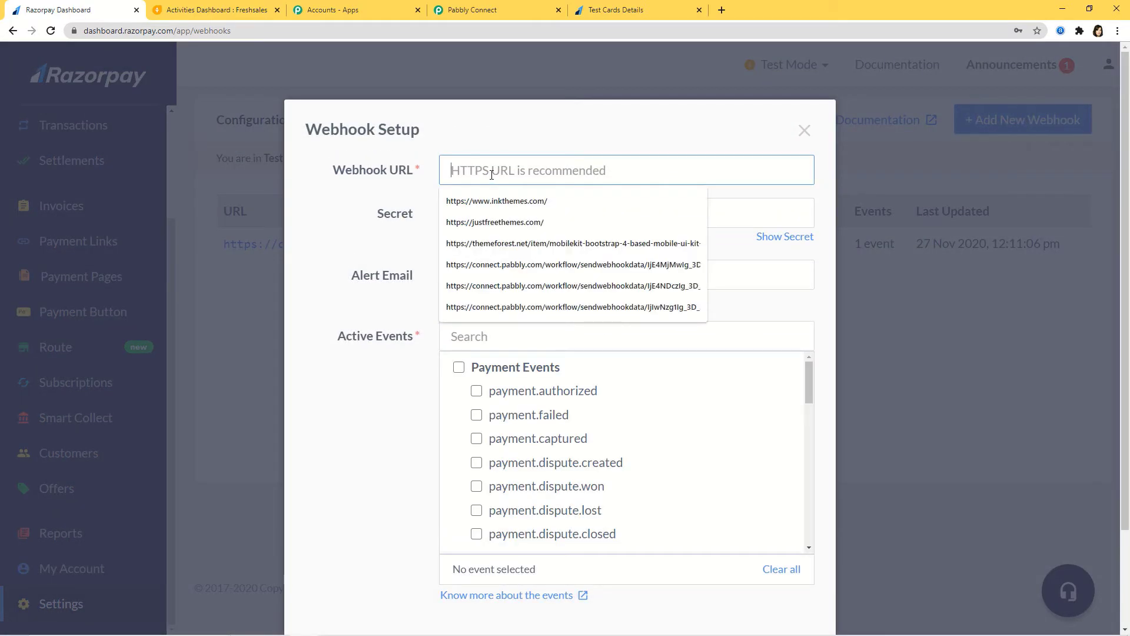
click(471, 10)
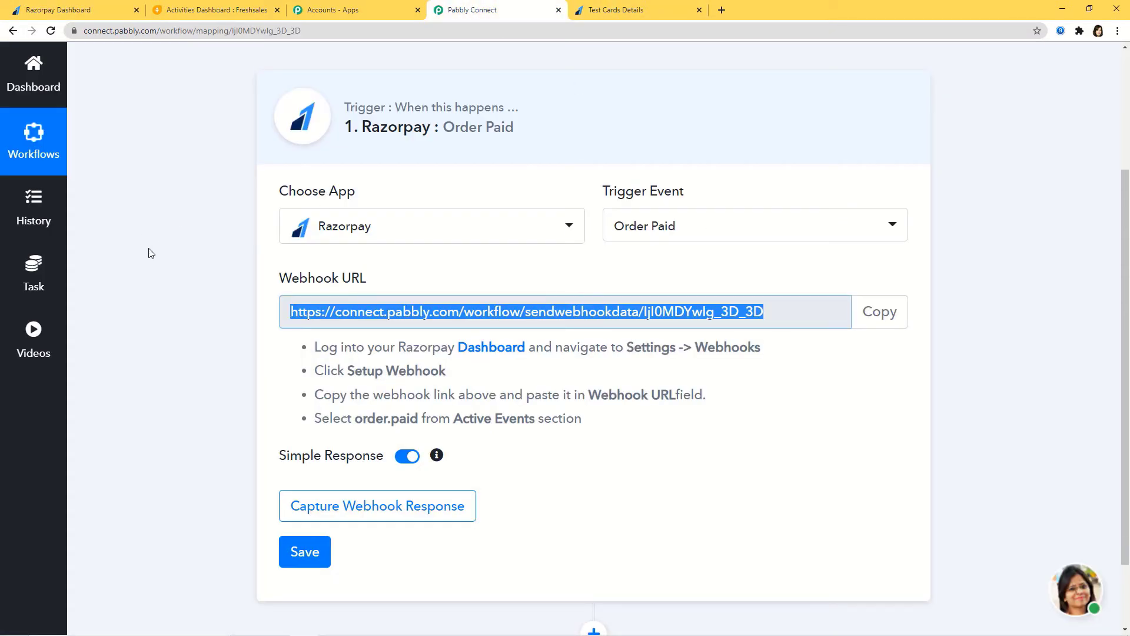
click(66, 13)
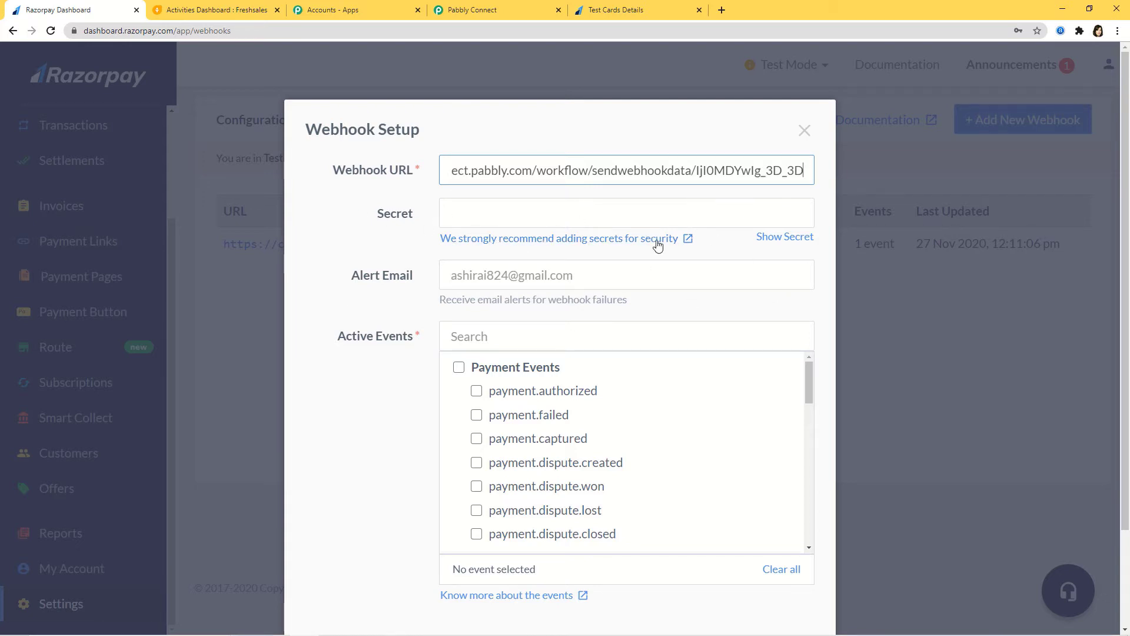
Subscribe the webhook to the order.paid active event and create it.
click(574, 337)
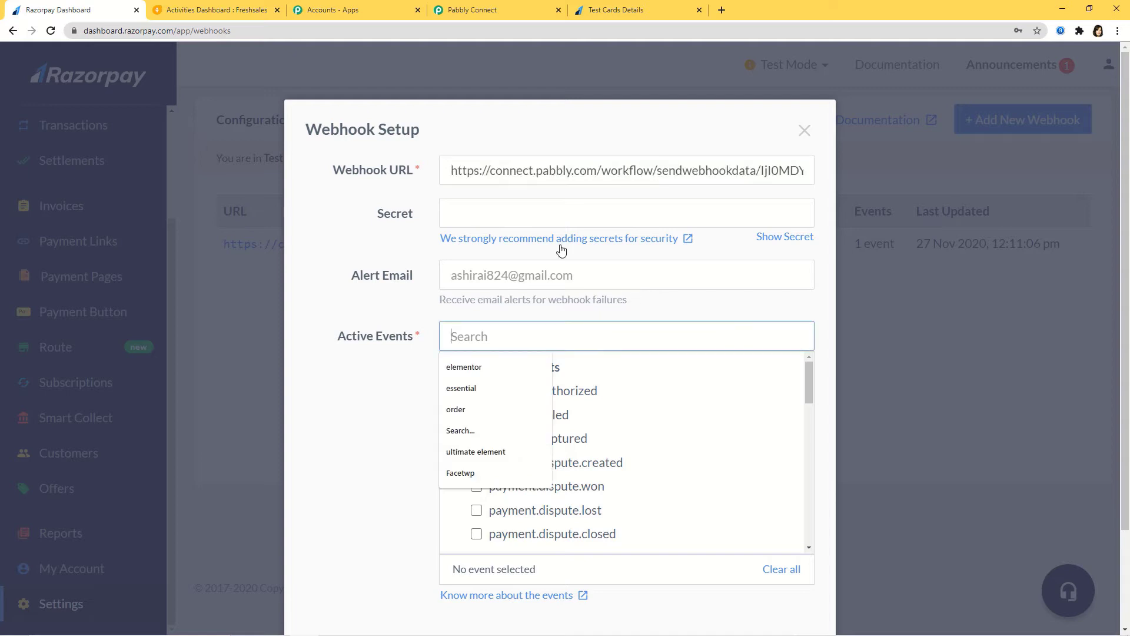
click(505, 12)
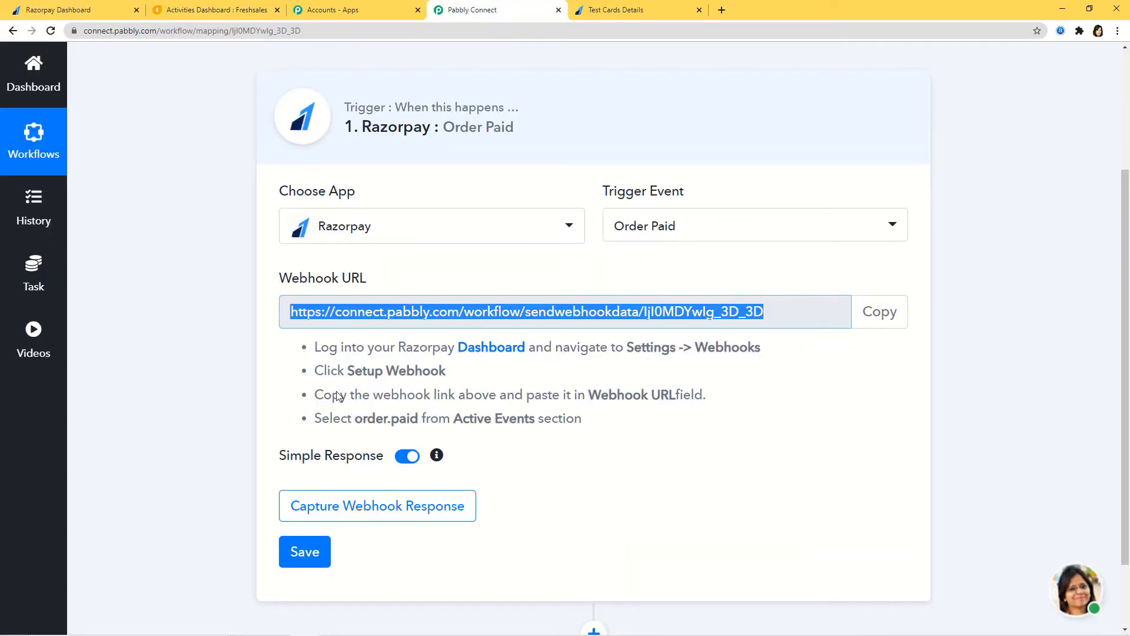
drag(313, 419, 626, 429)
click(521, 425)
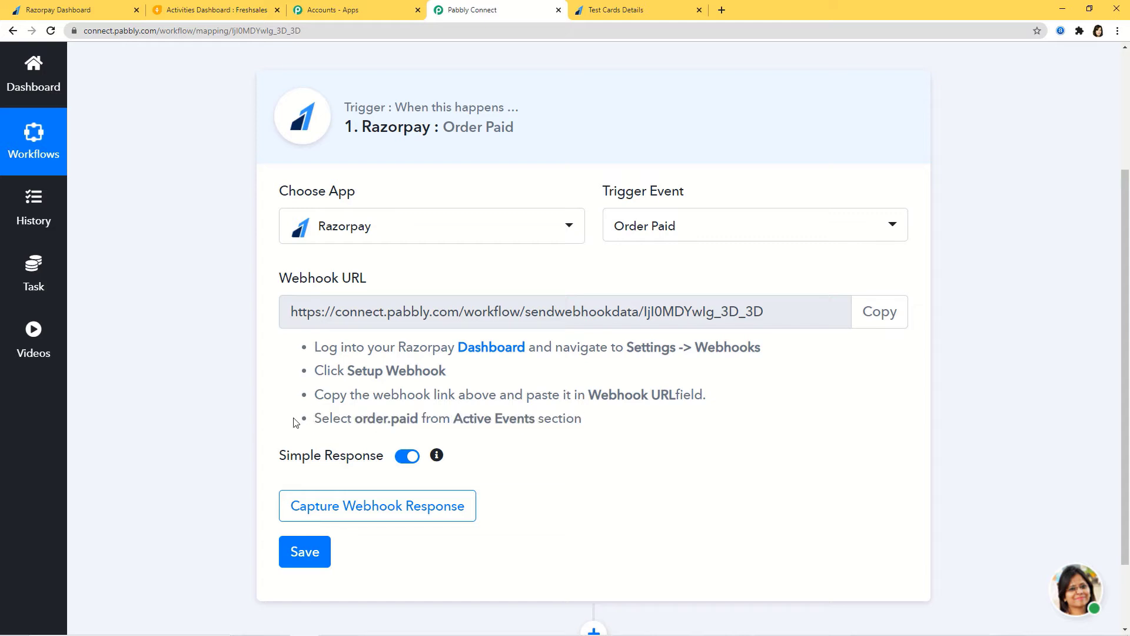
click(133, 3)
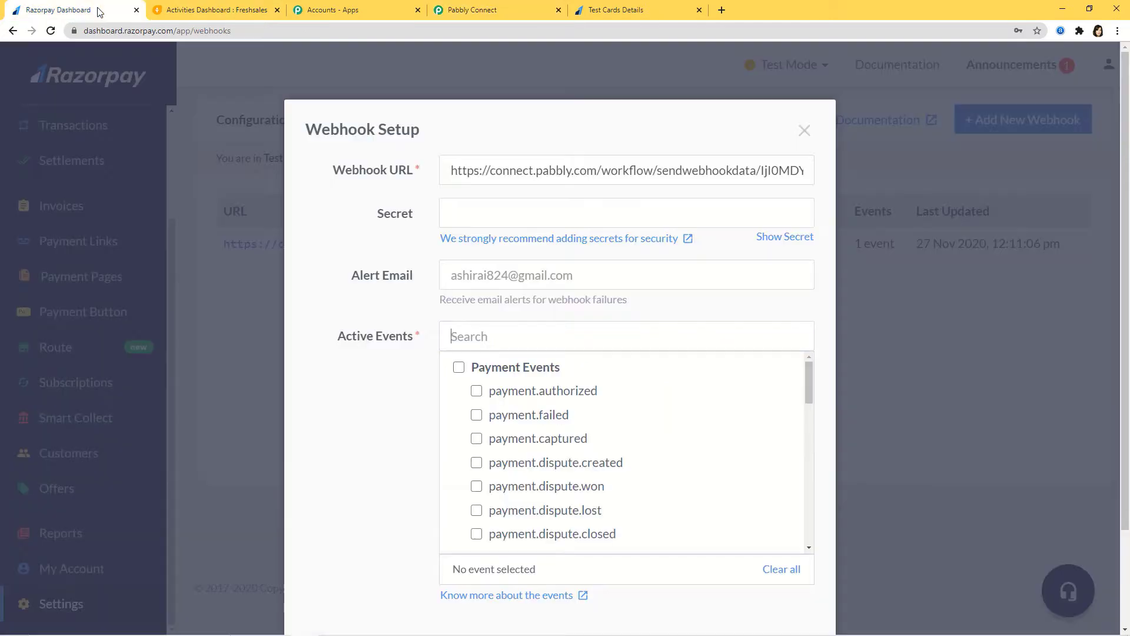
text(order)
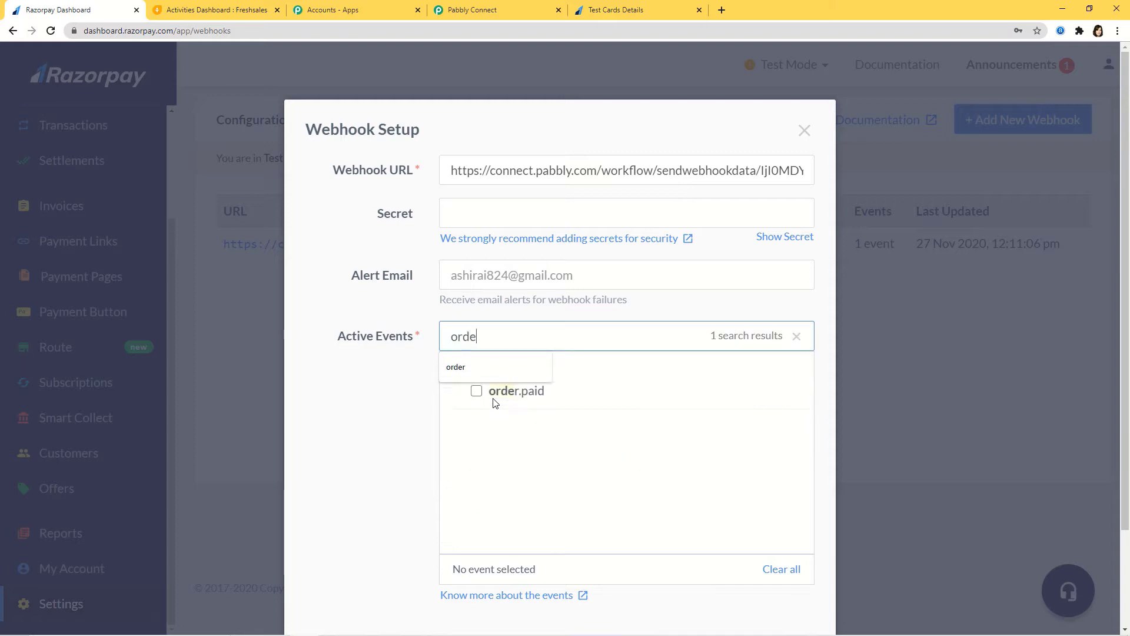
click(476, 391)
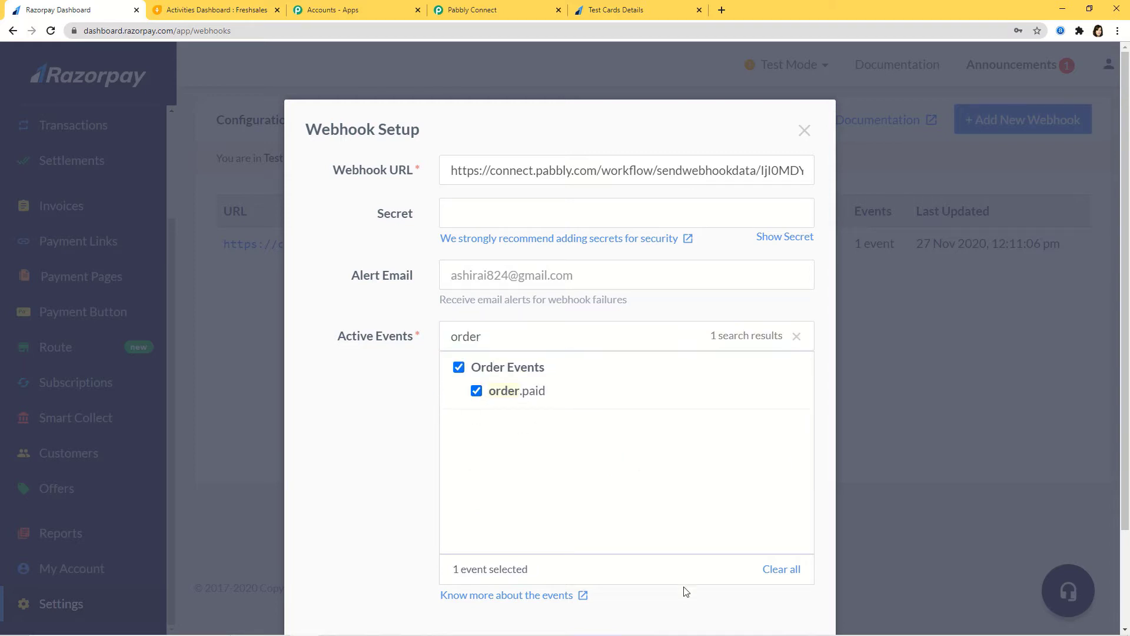
scroll(682, 583, down, 2)
click(760, 550)
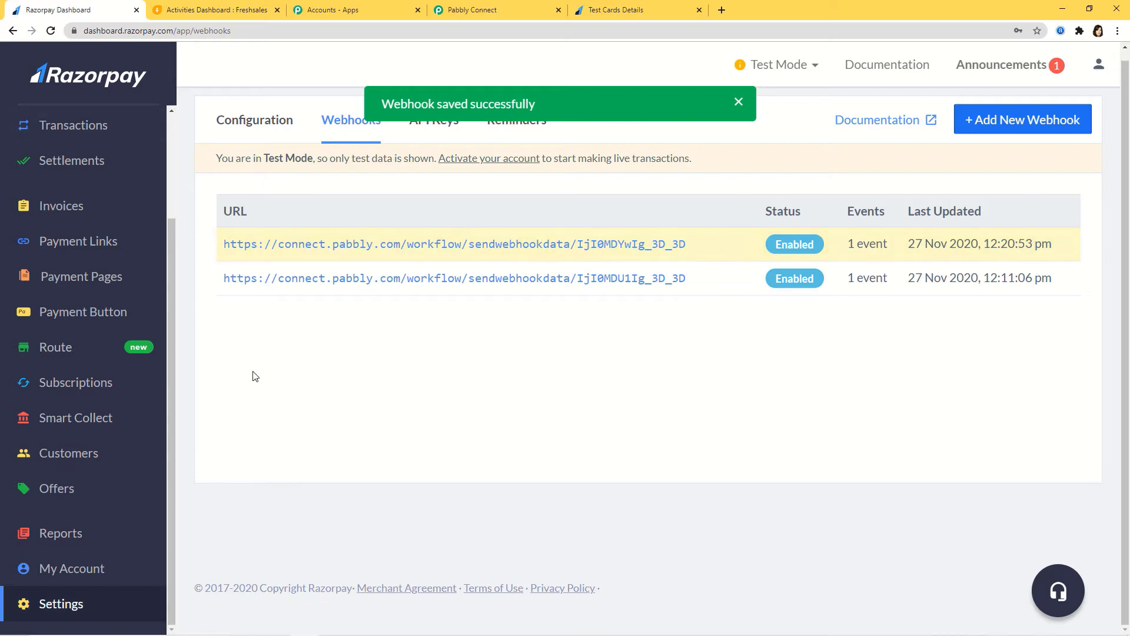
click(492, 13)
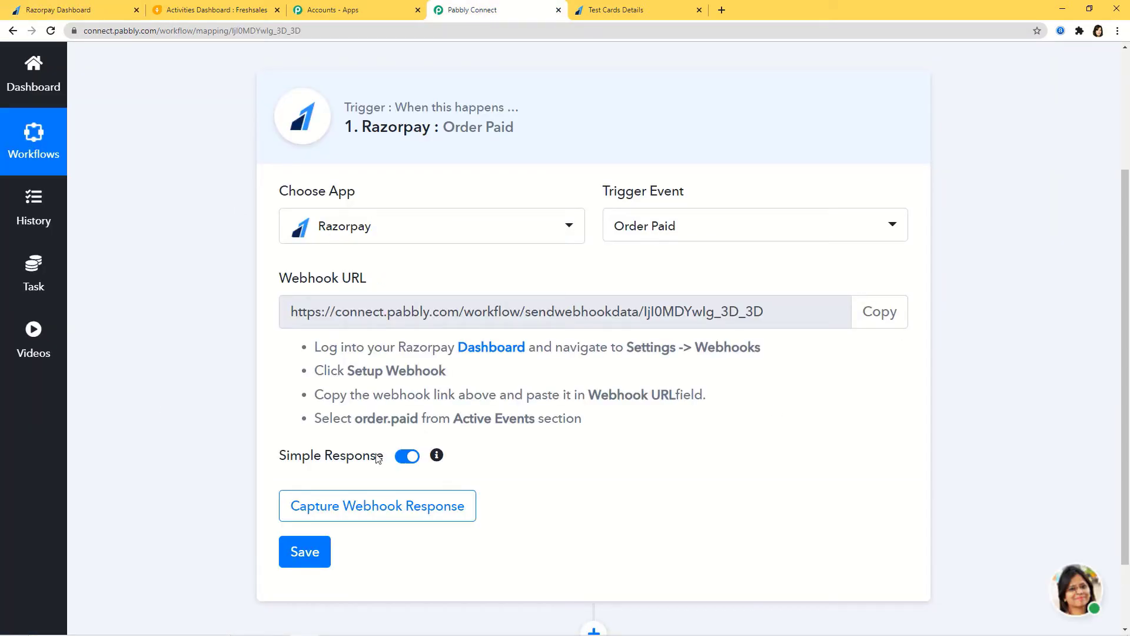
Start capturing the webhook response in Pabbly, then show Razorpay's Payment Pages list.
click(402, 516)
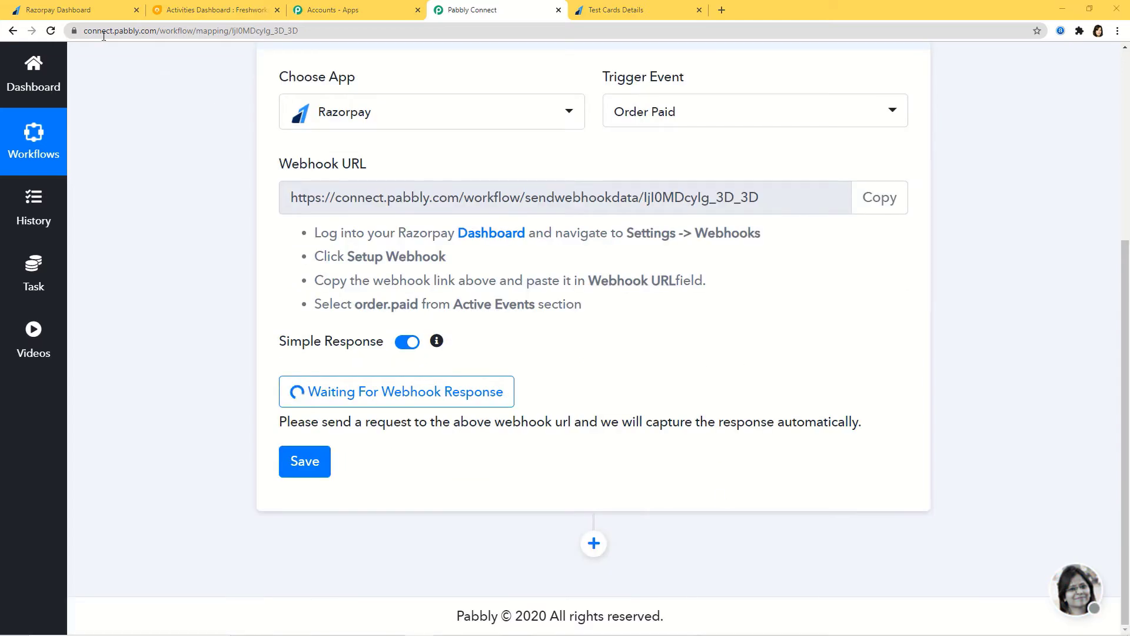
click(88, 12)
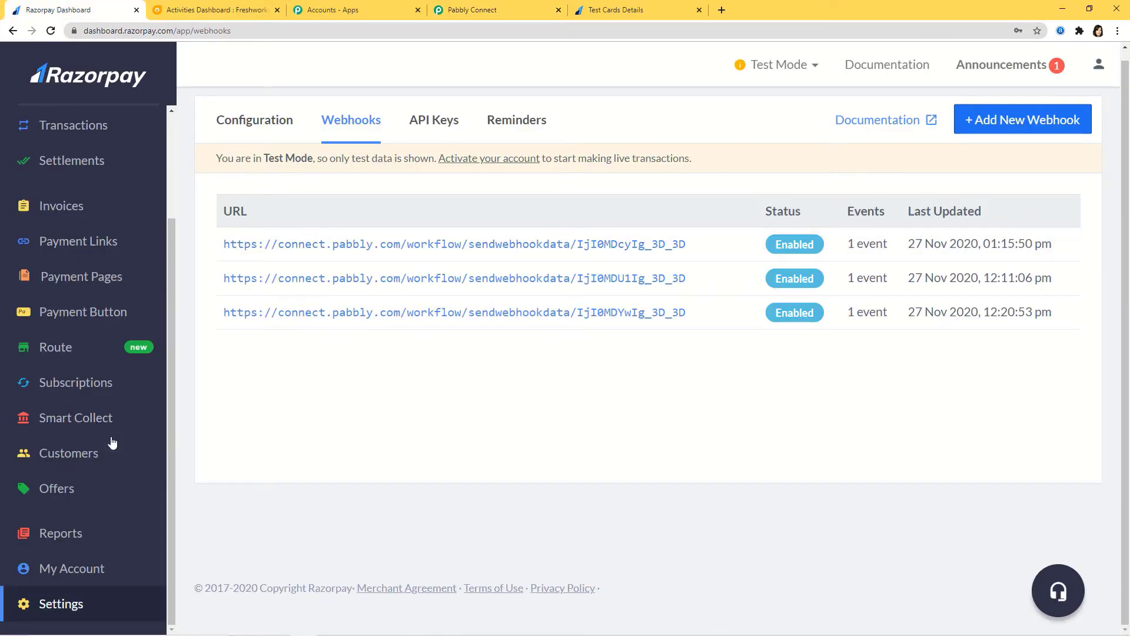
click(84, 283)
scroll(628, 350, down, 4)
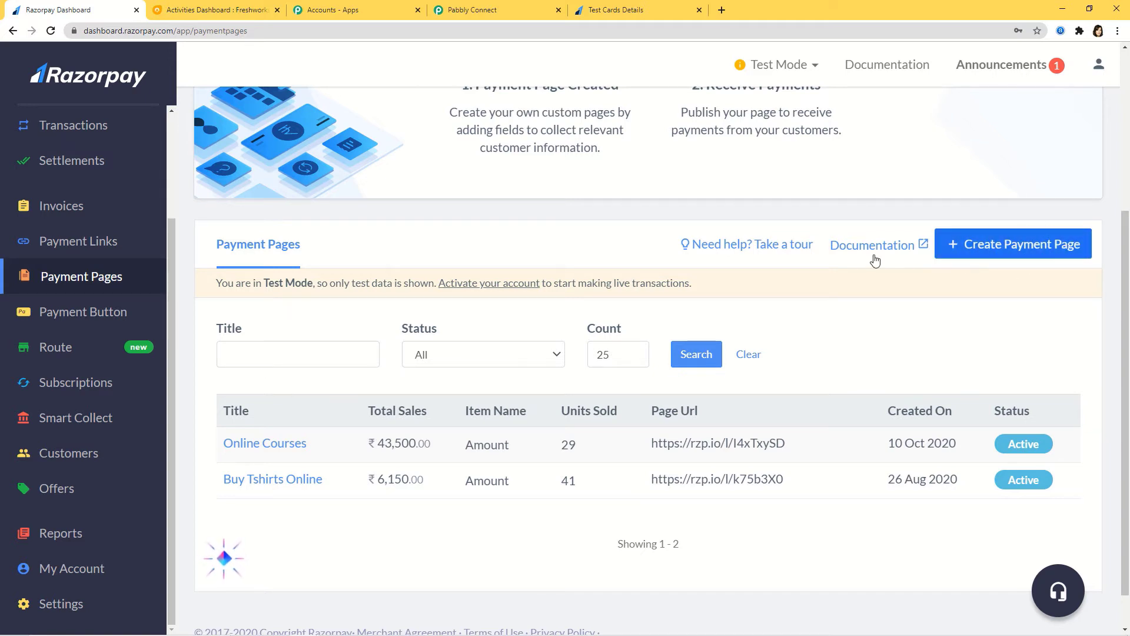
Copy the Online Courses payment page link and load it in a new browser tab.
click(806, 446)
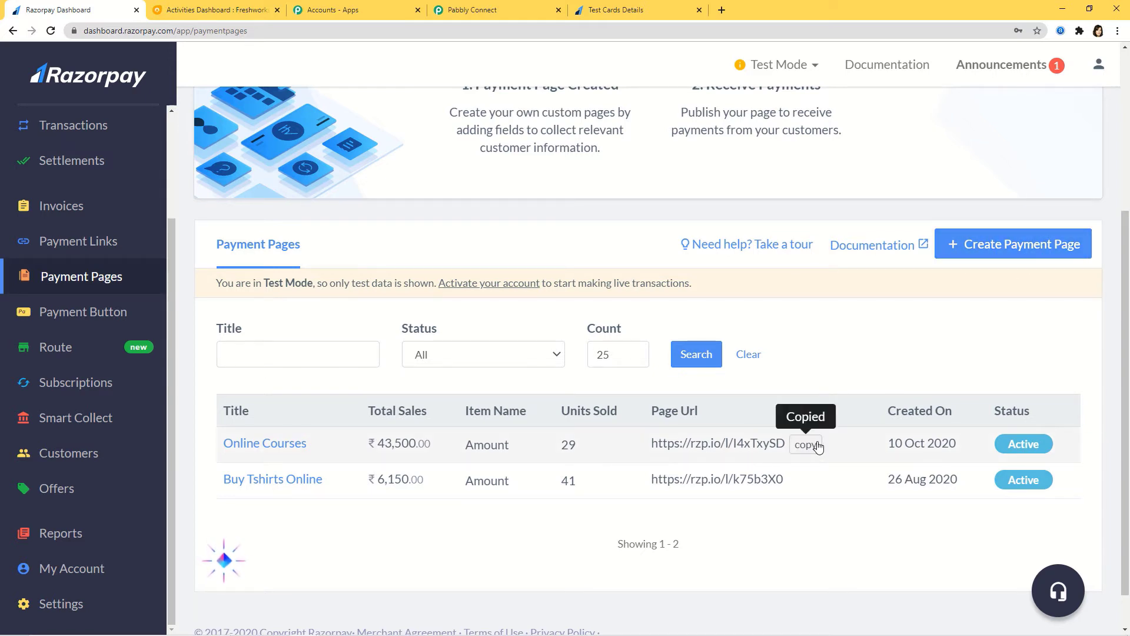
click(722, 9)
click(536, 32)
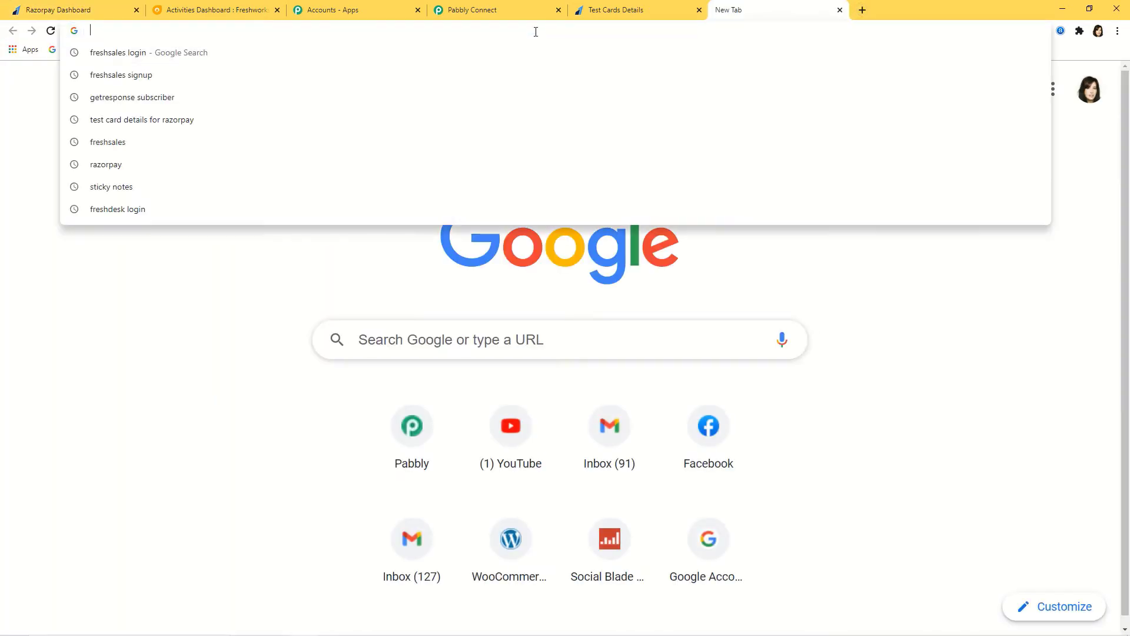
key(ctrl+v)
key(Return)
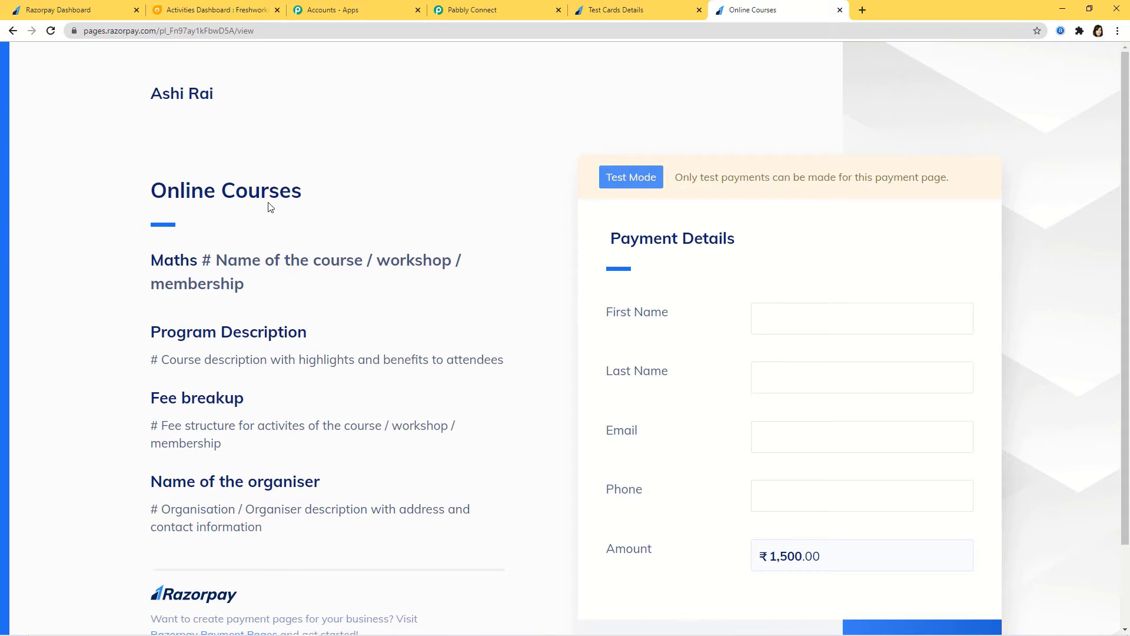
Enter the payer's first name, last name, e-mail address and phone number.
click(791, 316)
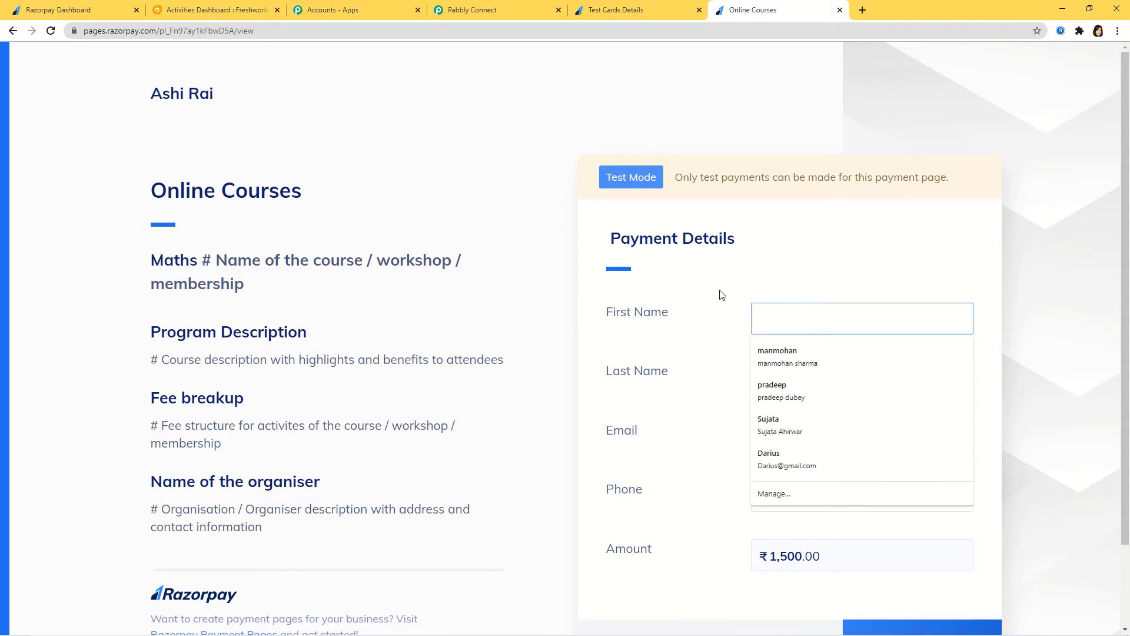
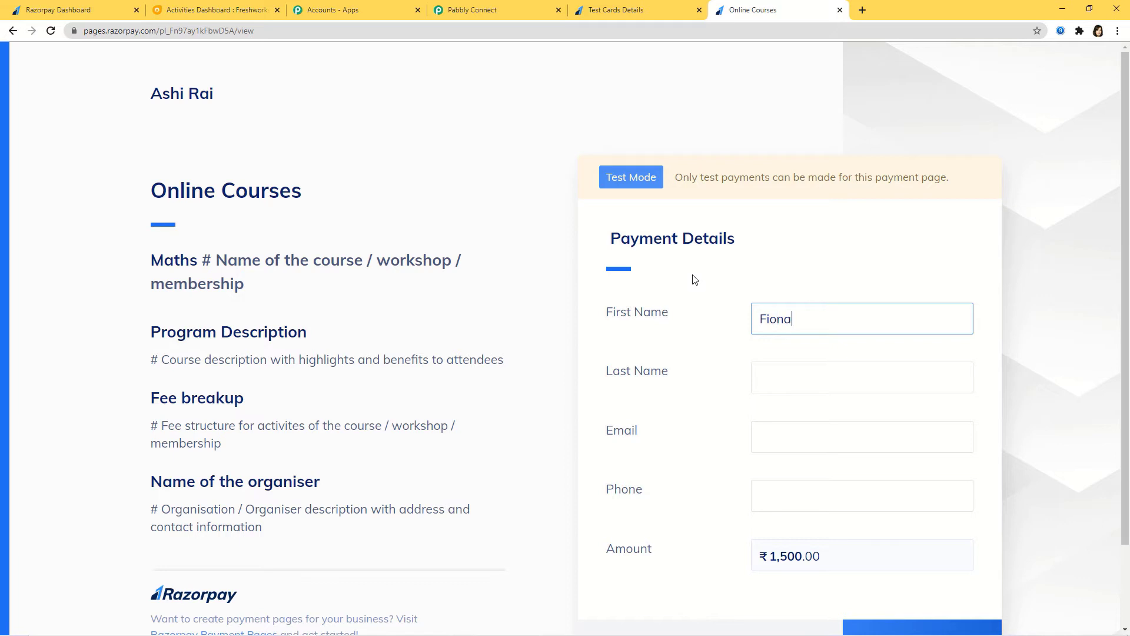
click(784, 379)
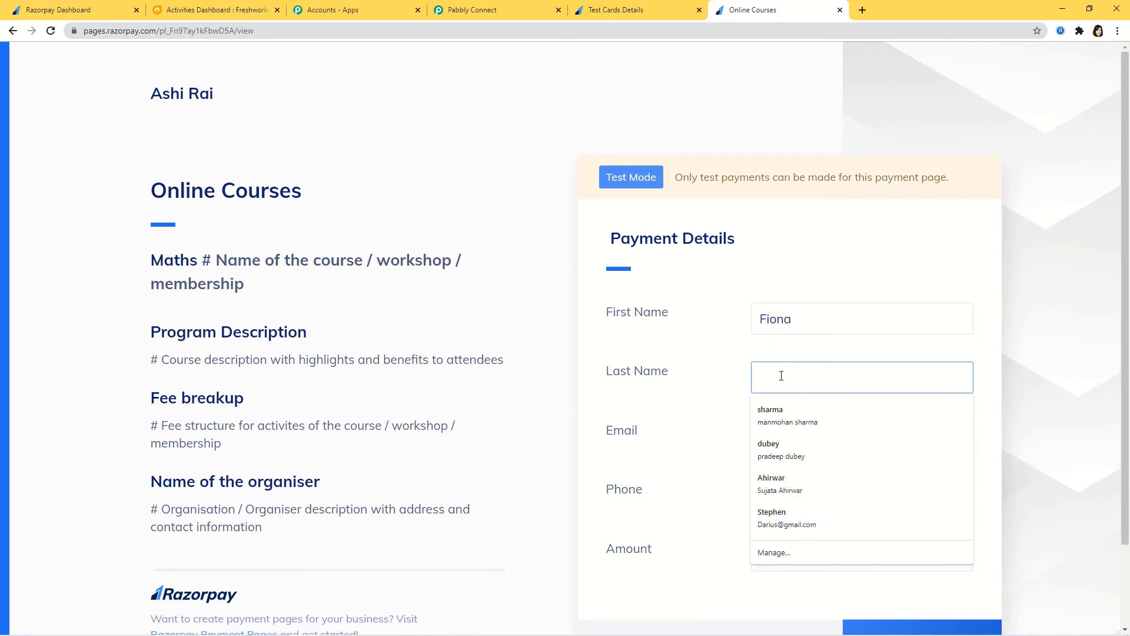
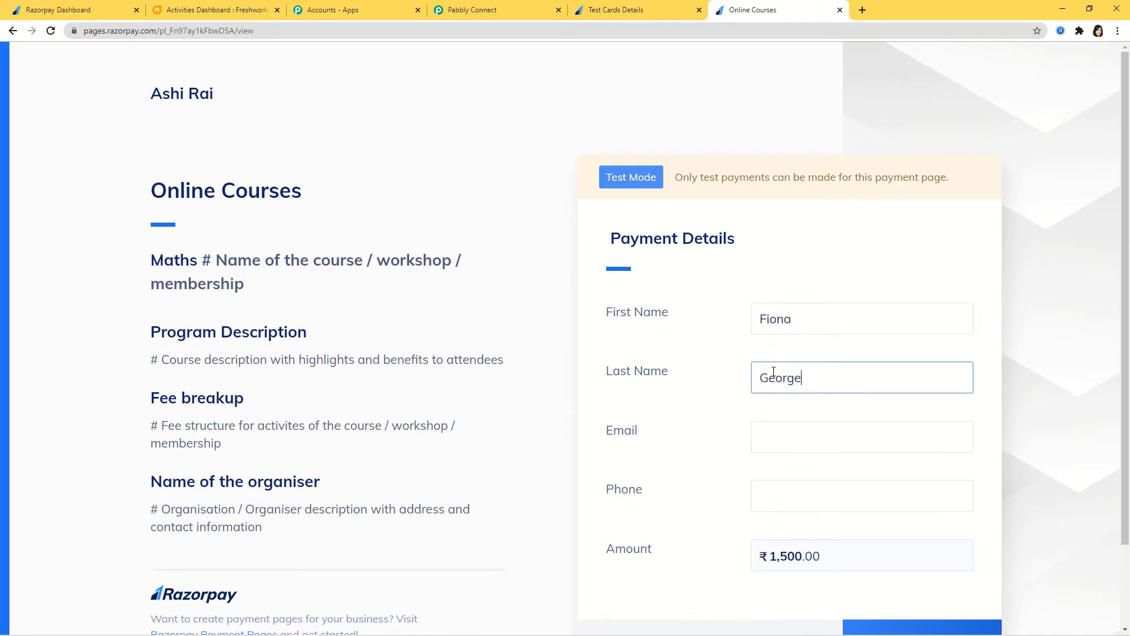
click(773, 430)
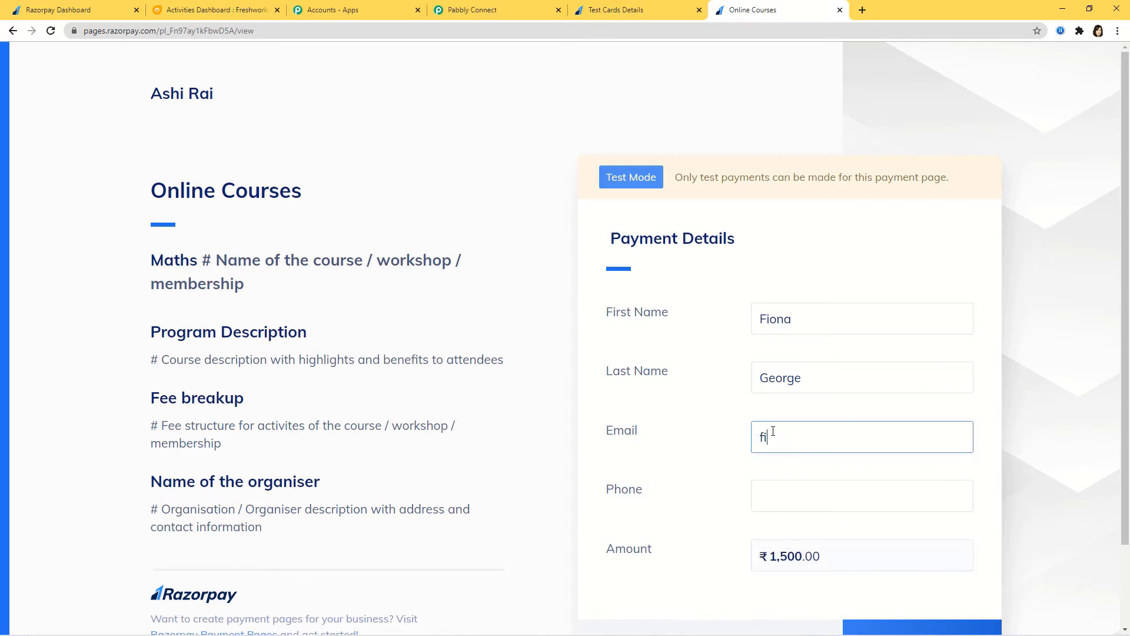
click(777, 493)
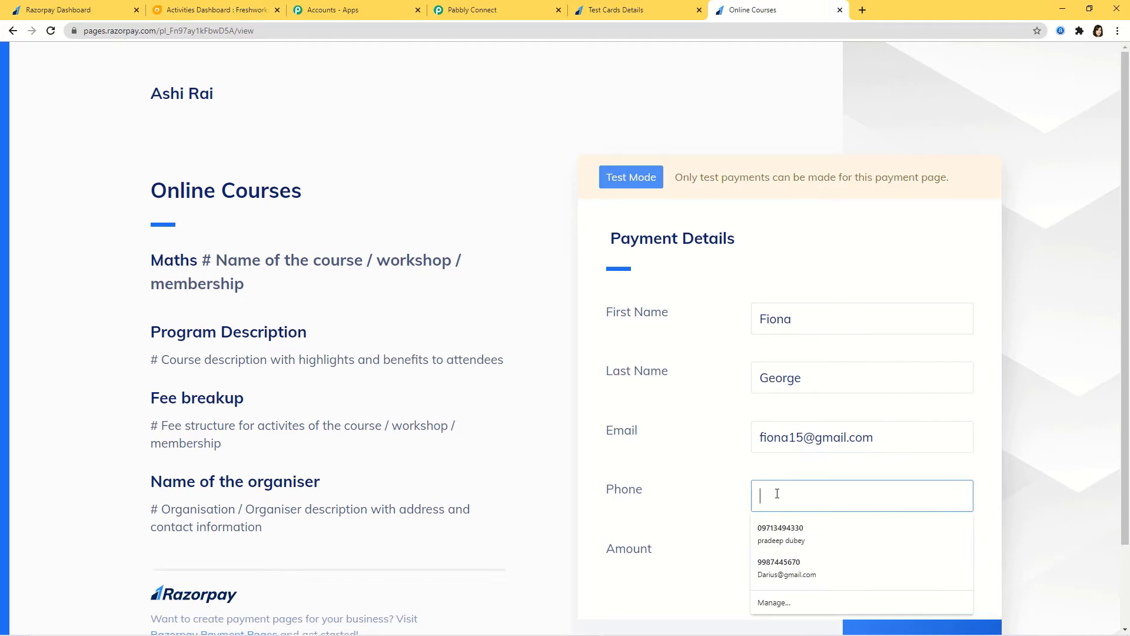
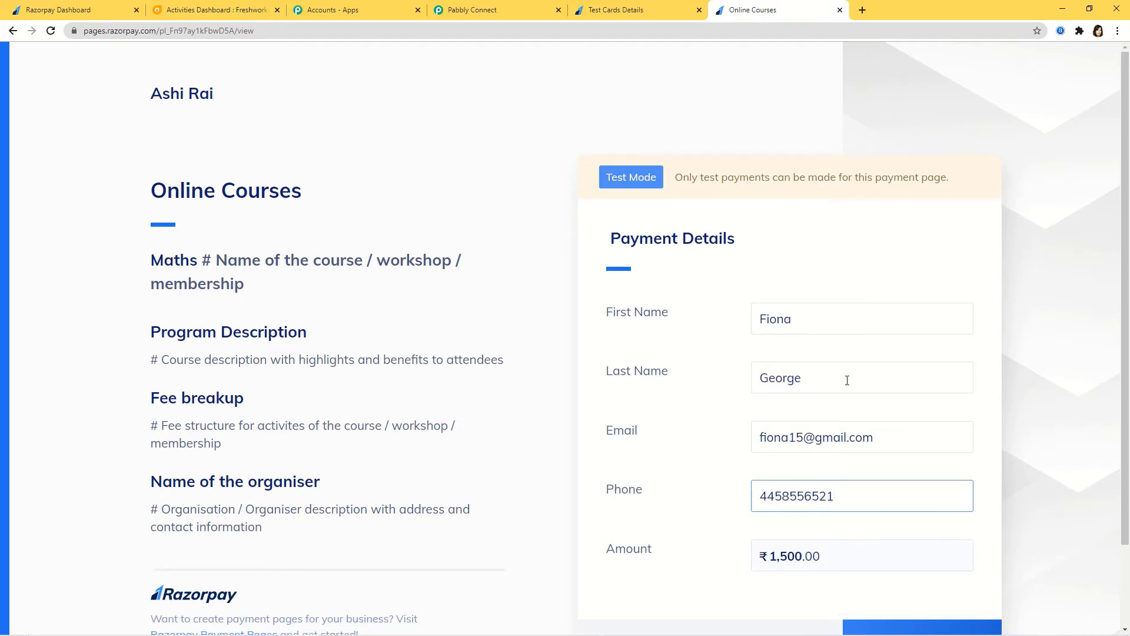
scroll(893, 357, down, 2)
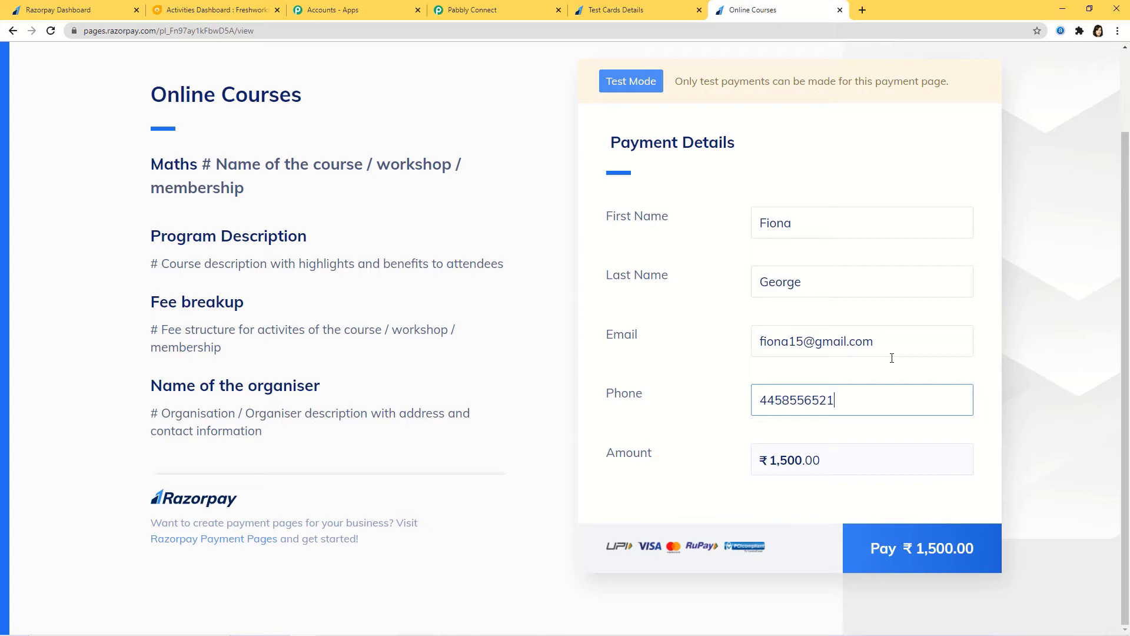
Start the ₹1,500.00 payment by card and copy a Razorpay test Visa number.
click(939, 559)
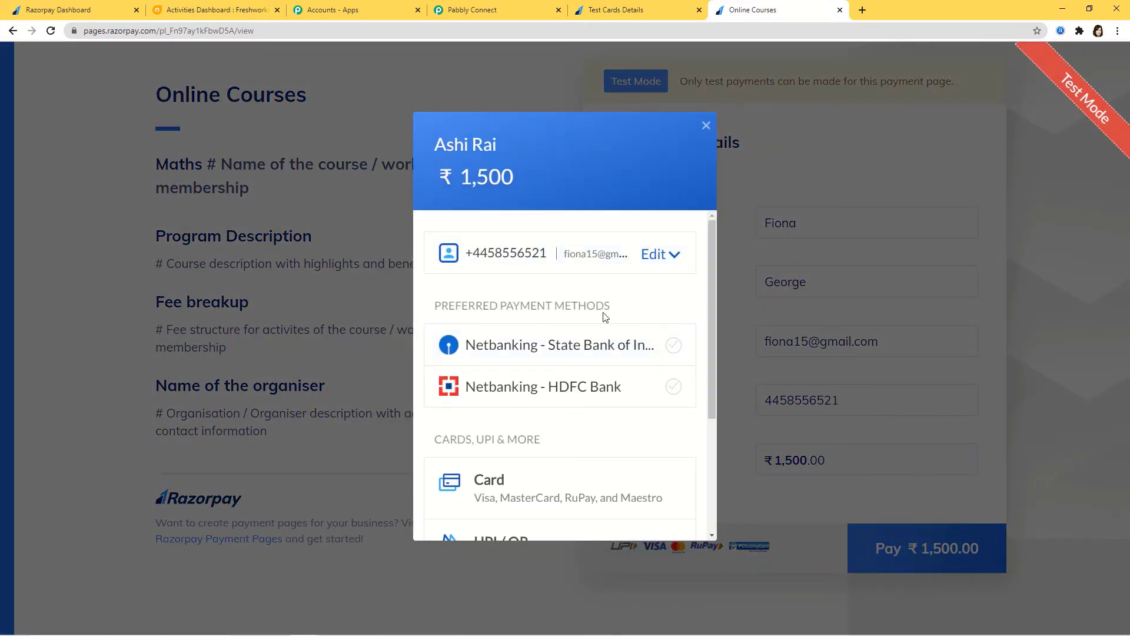
drag(711, 274, 681, 285)
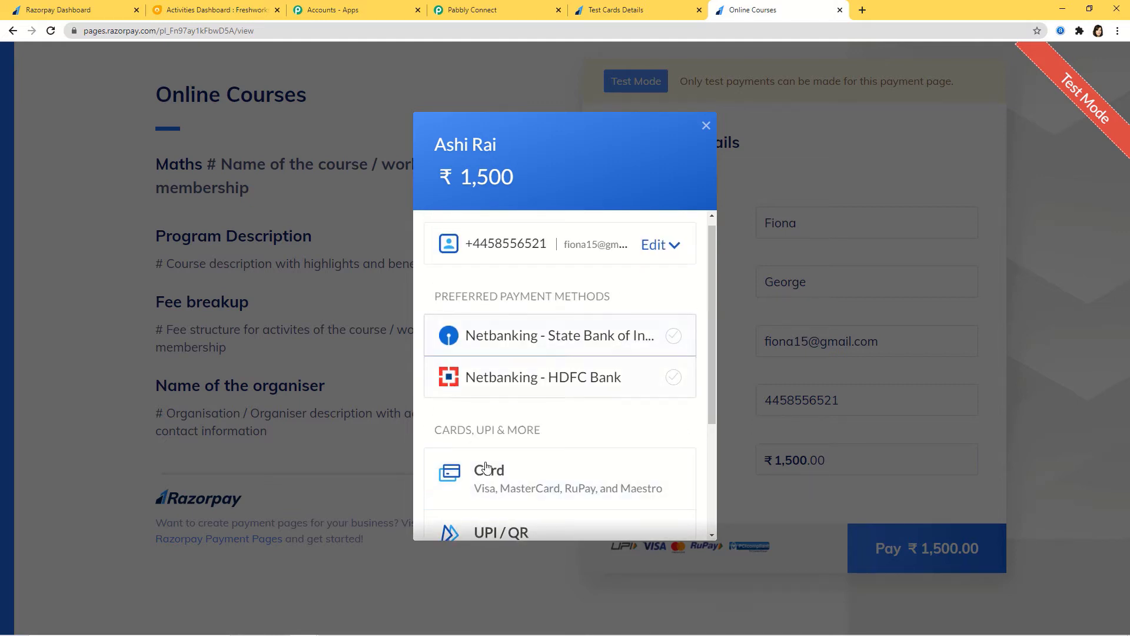
click(516, 488)
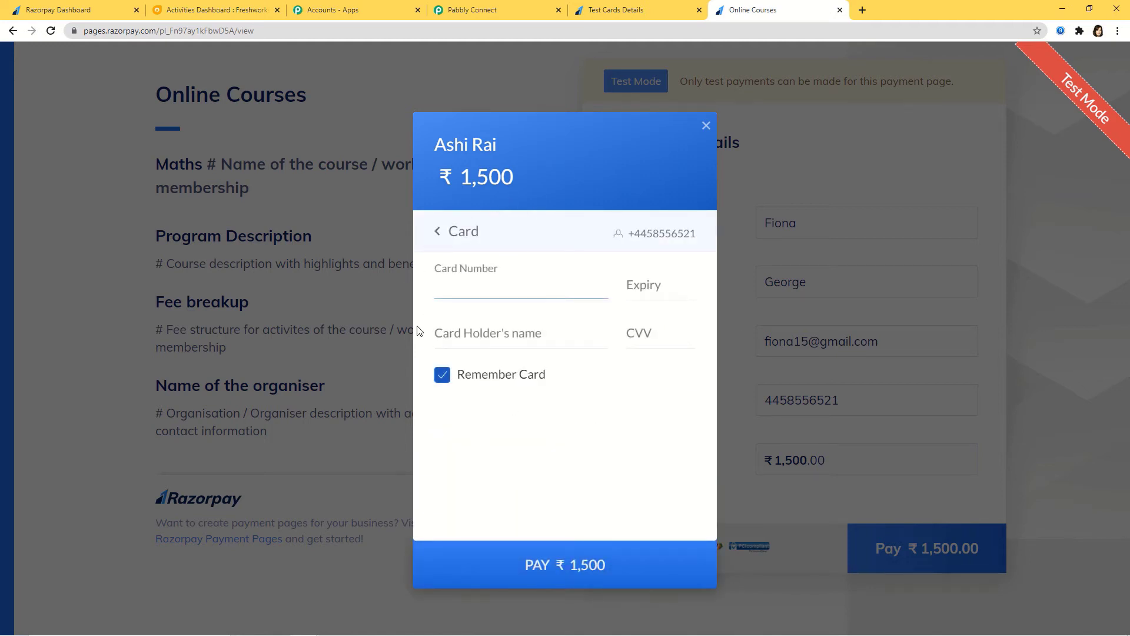
click(614, 10)
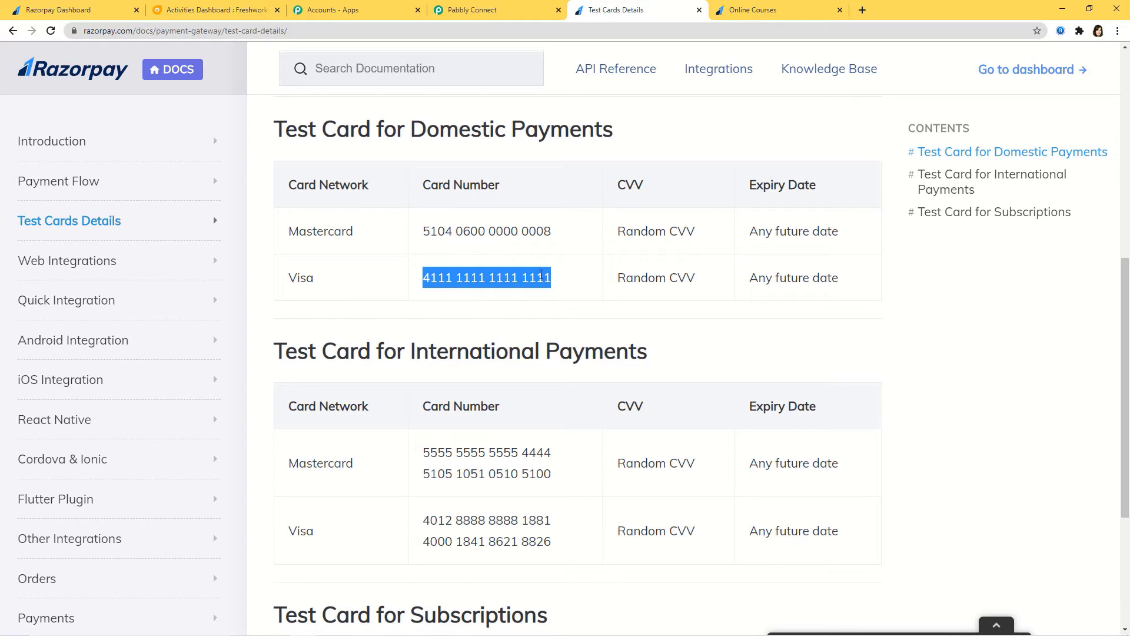
right_click(533, 278)
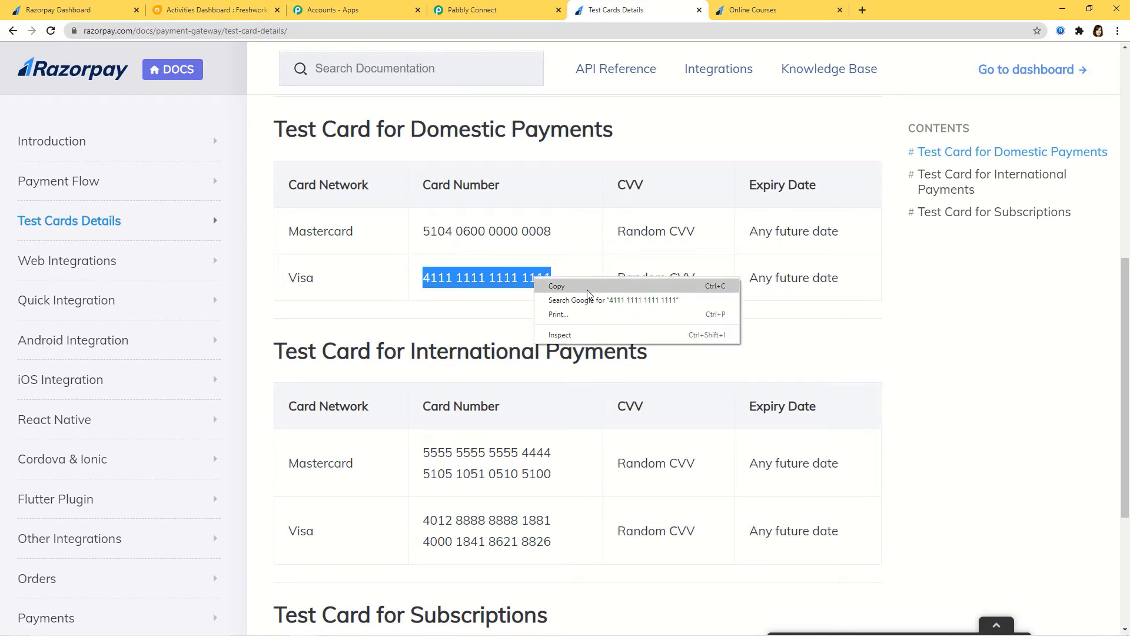
click(587, 289)
click(760, 10)
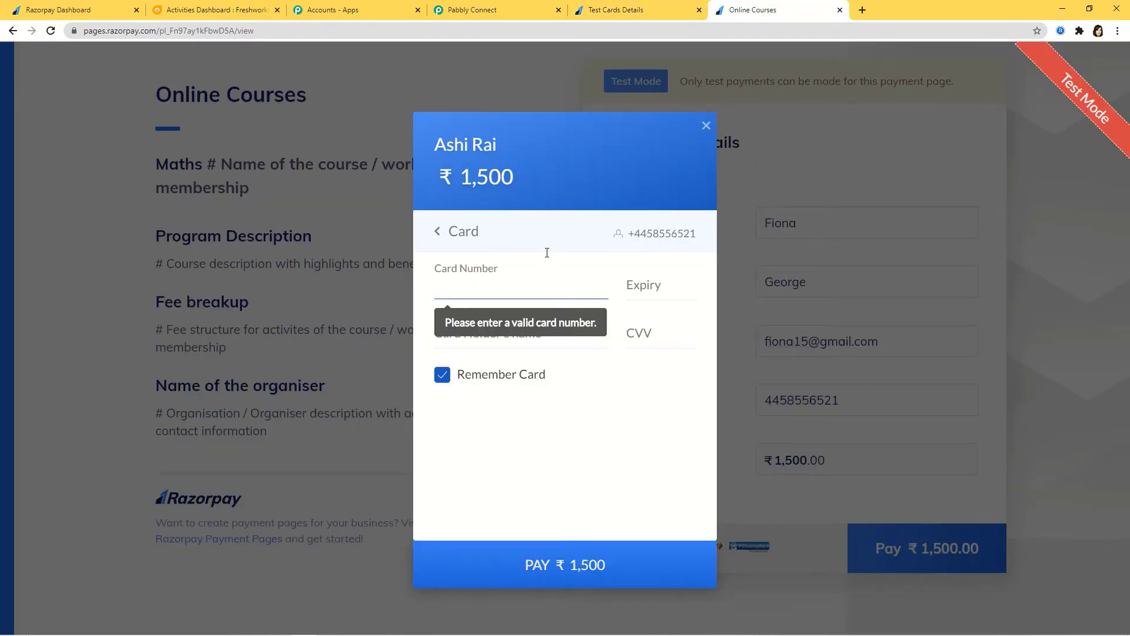
Fill in the test card number, expiry 02/35 and card holder's name, then submit payment.
key(ctrl+v)
text(02 / )
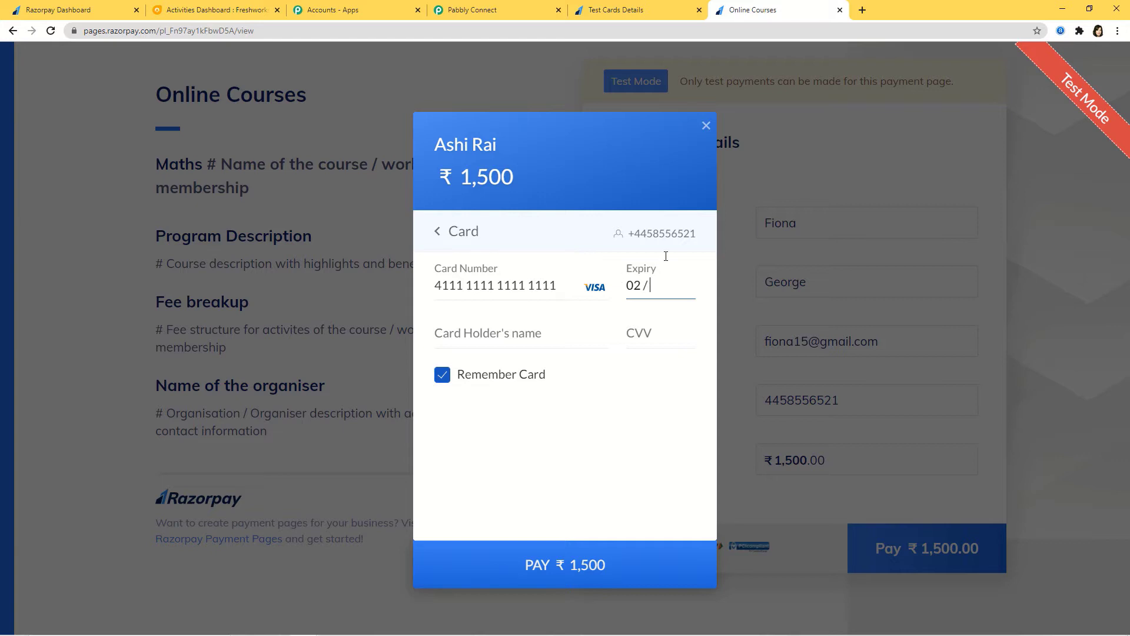
text(35)
click(560, 333)
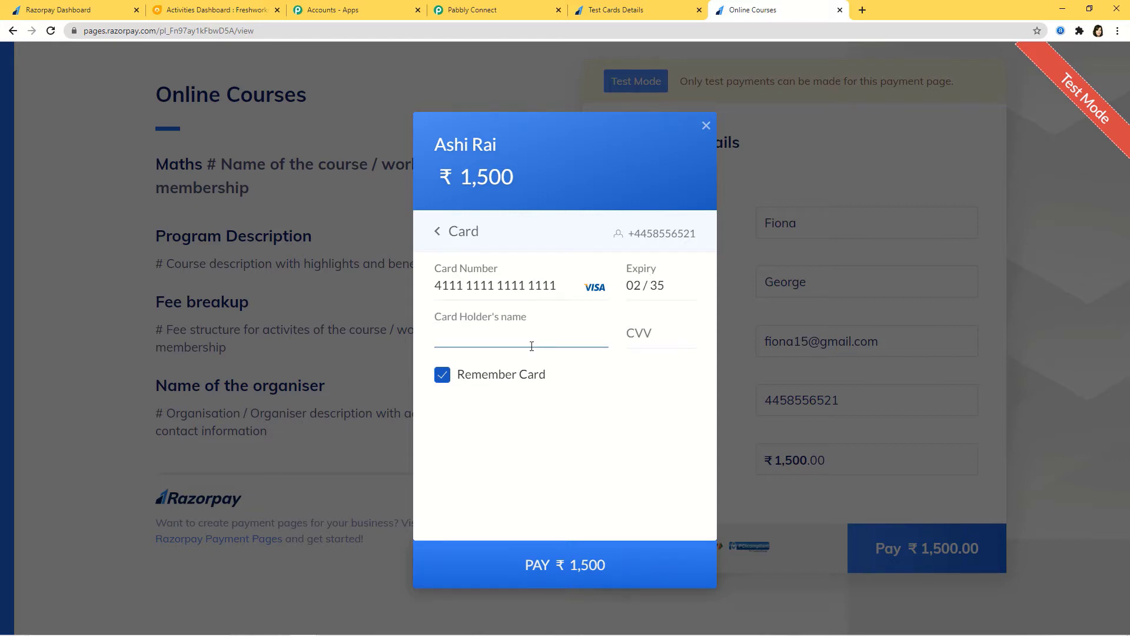
text(Fiona)
click(644, 340)
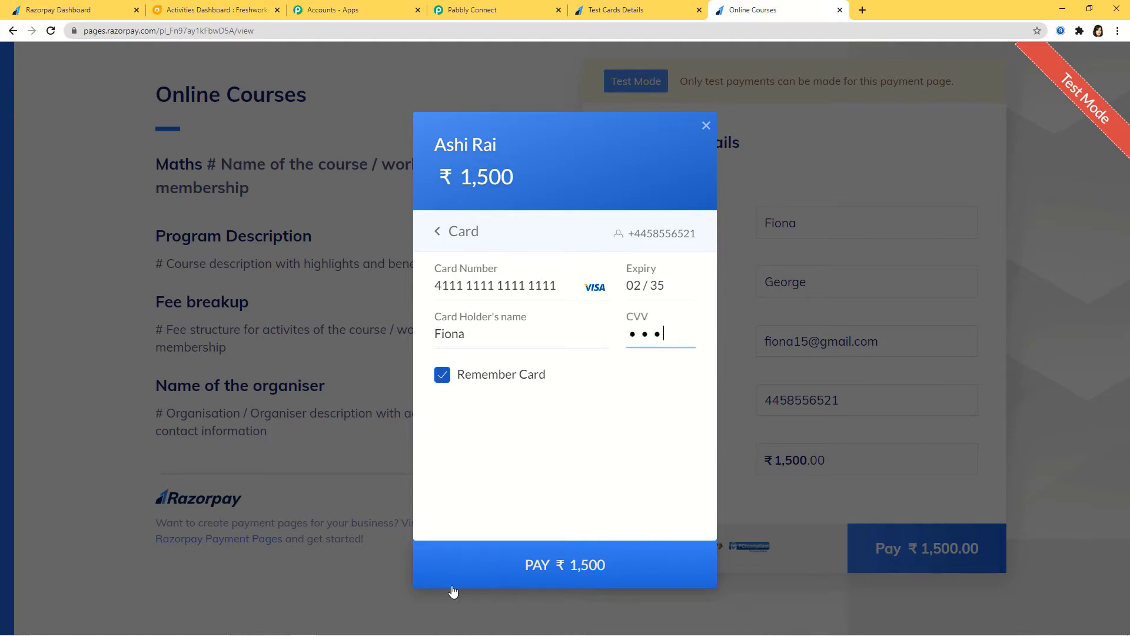
click(569, 582)
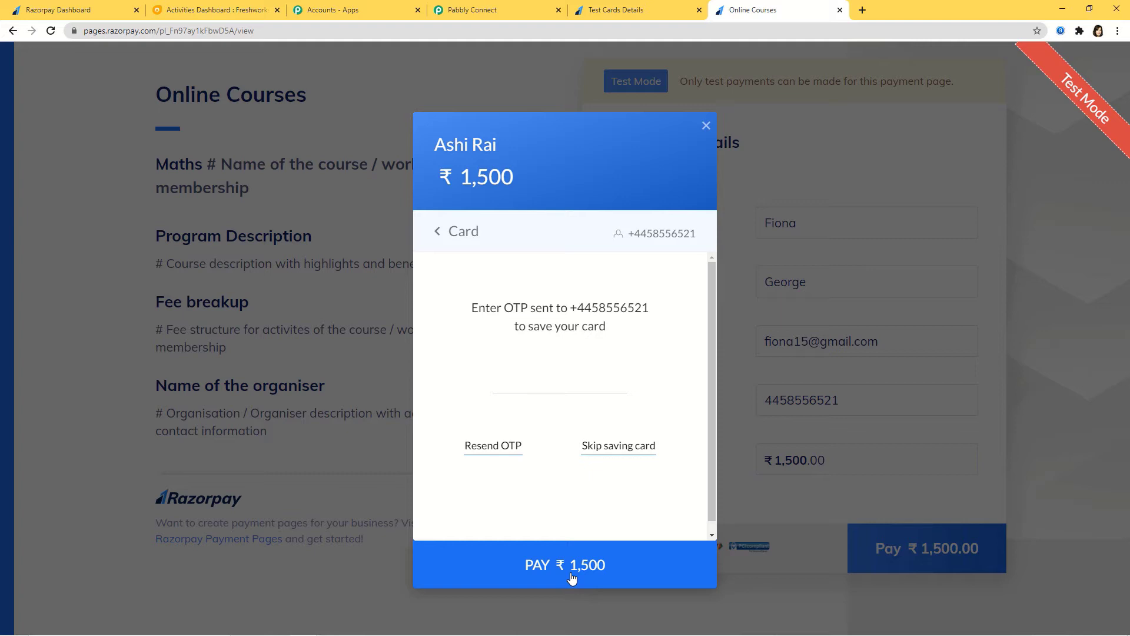
Skip saving the card, mark the test payment Success, and view the captured order.paid response.
click(605, 450)
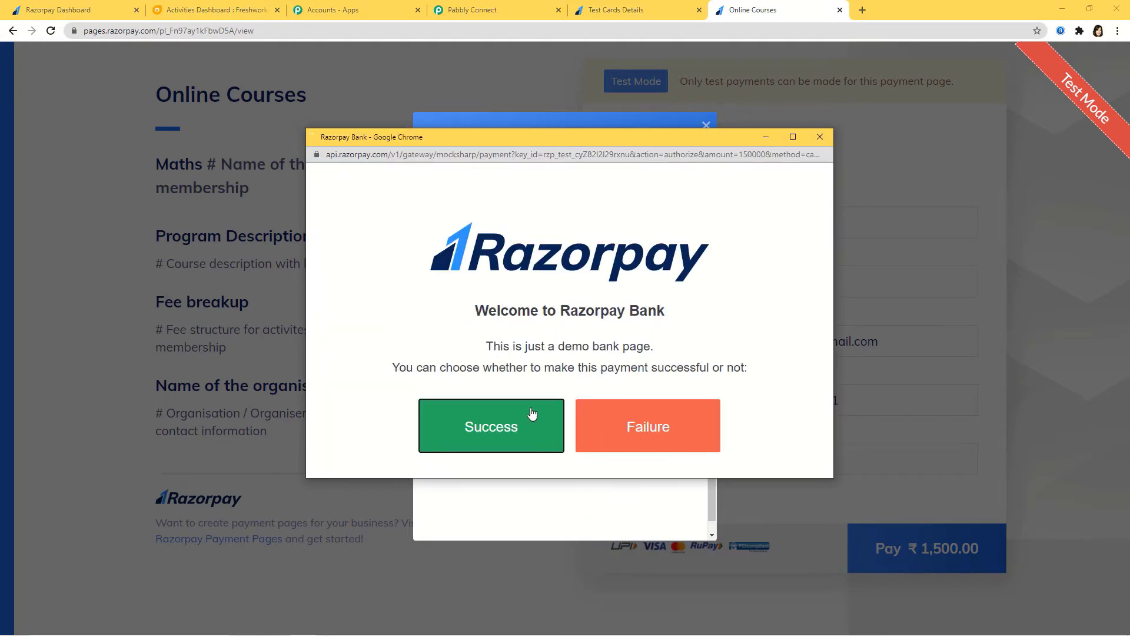
click(532, 414)
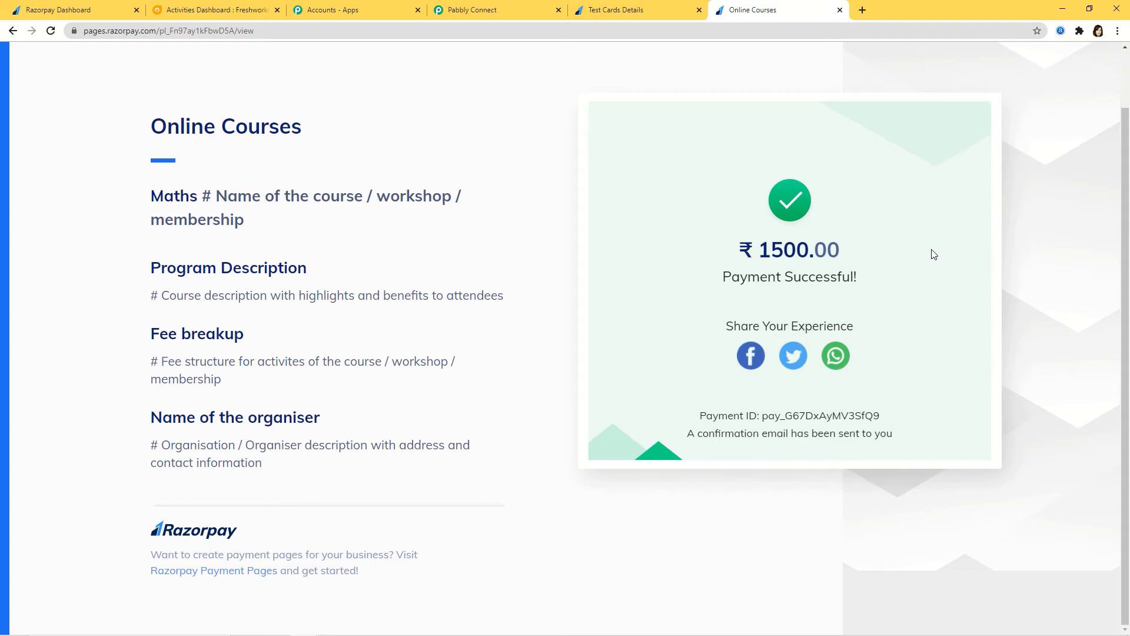
click(487, 10)
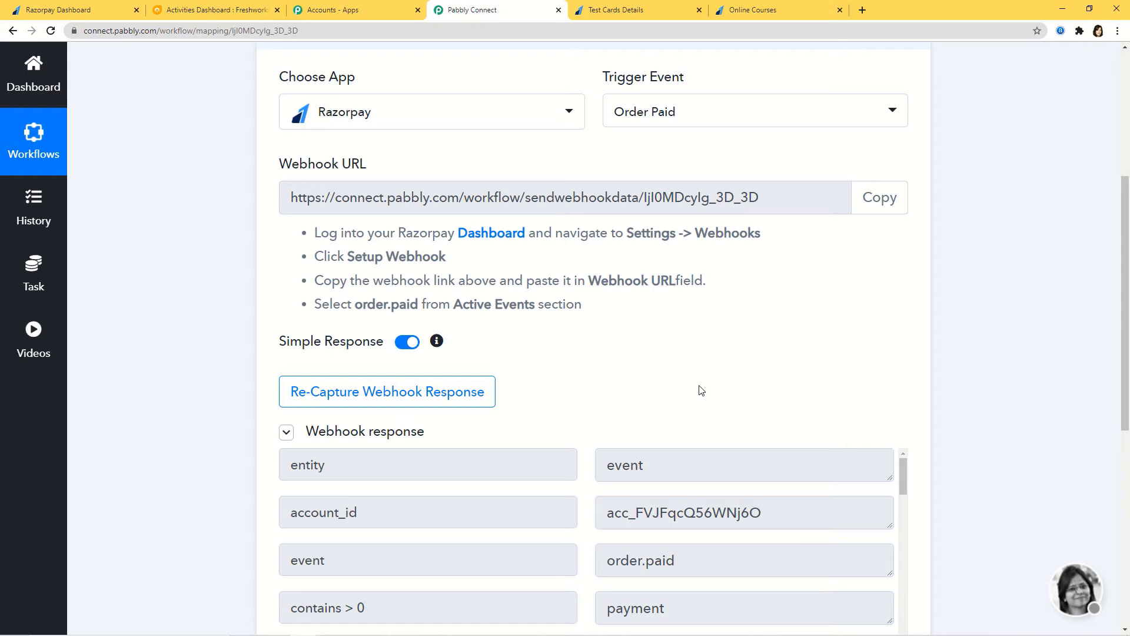
Review the captured Razorpay payment response fields and save the Order Paid trigger webhook.
scroll(700, 391, down, 1)
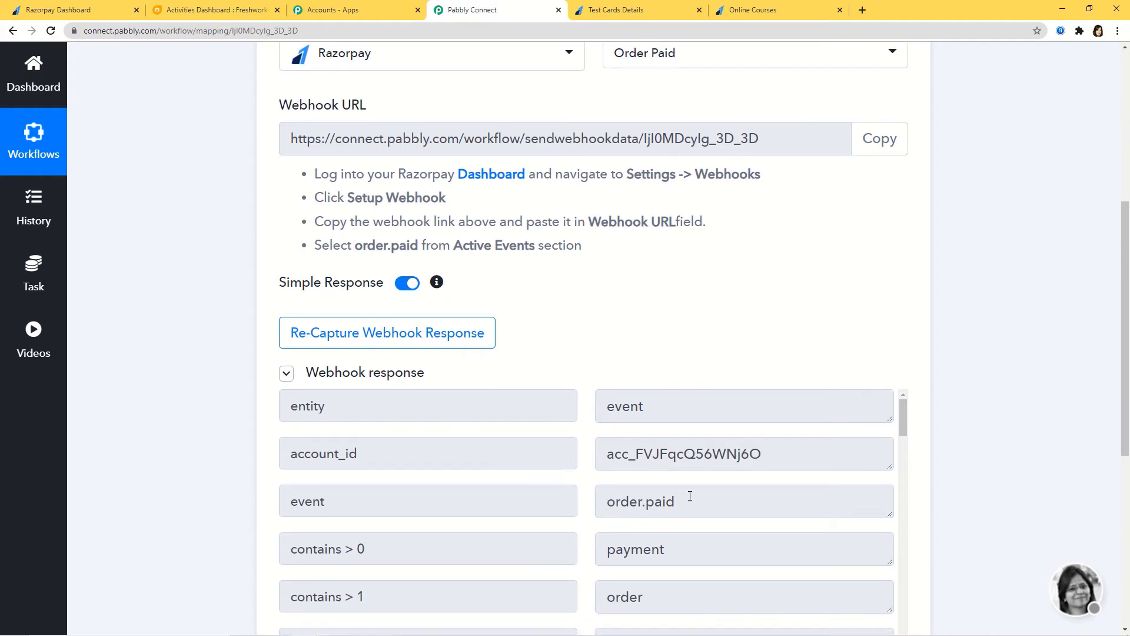
scroll(779, 508, down, 10)
scroll(994, 471, down, 4)
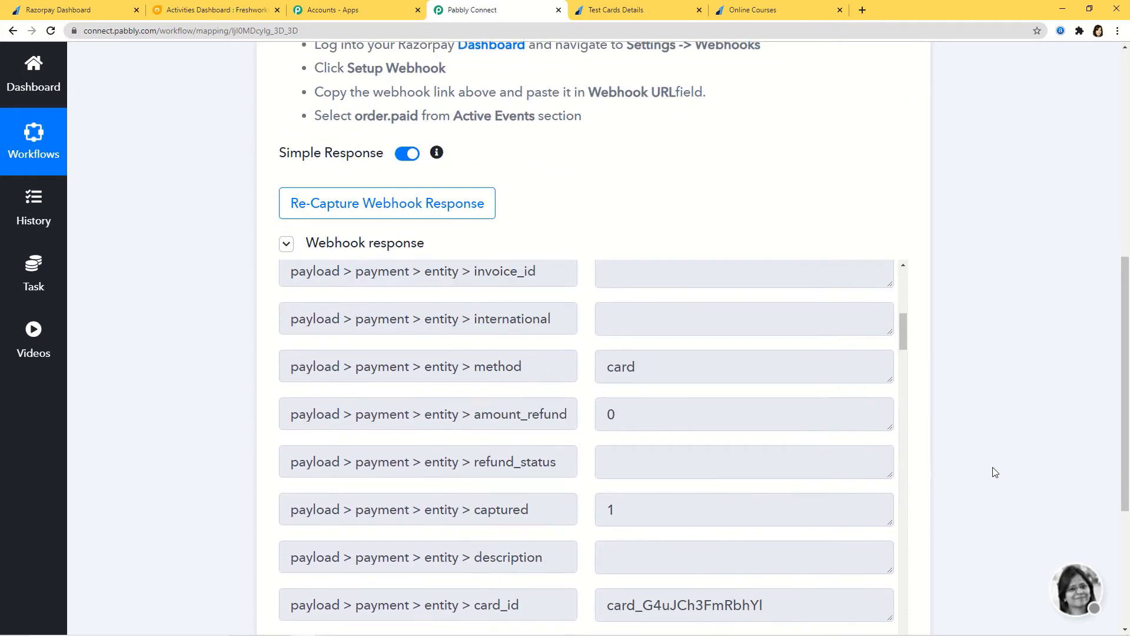
scroll(741, 410, down, 3)
scroll(741, 410, down, 10)
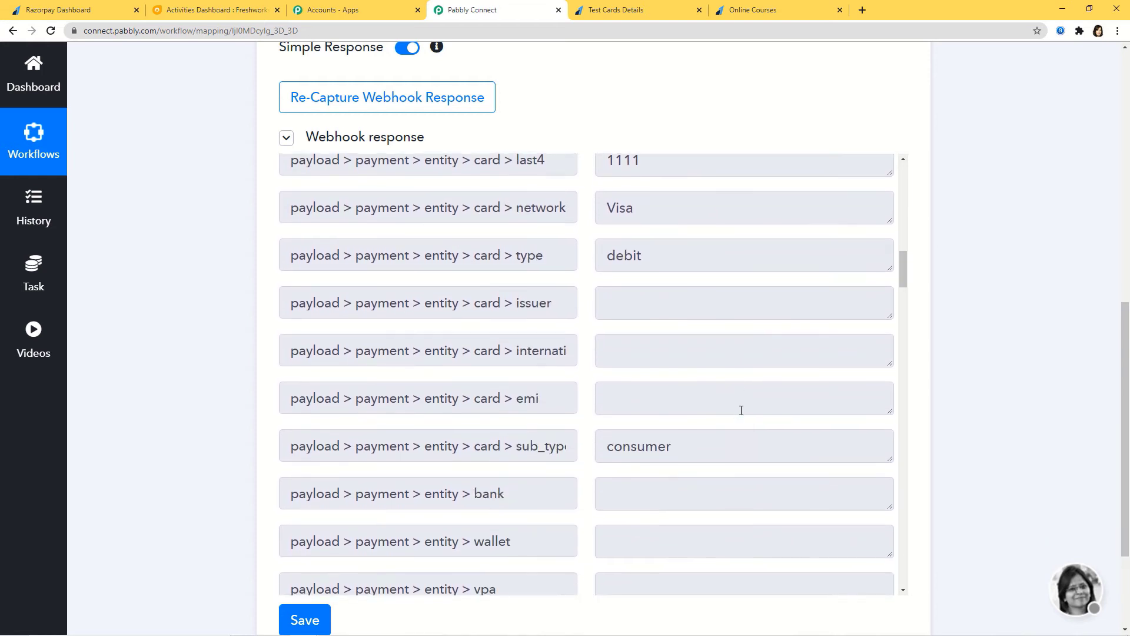
scroll(741, 410, down, 4)
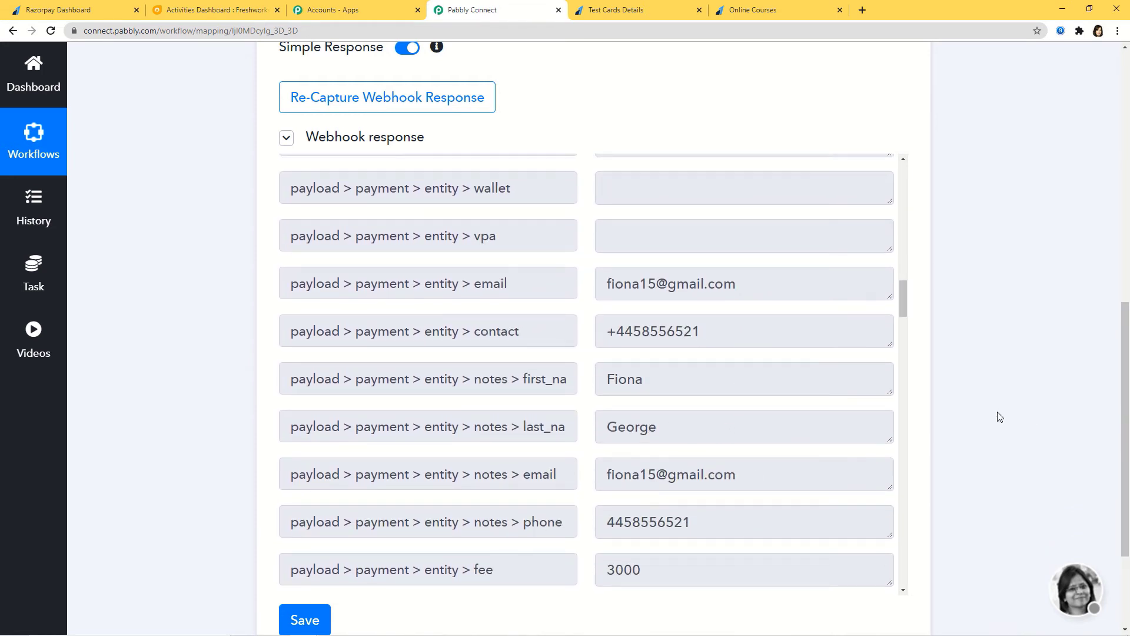
scroll(977, 406, down, 2)
click(325, 502)
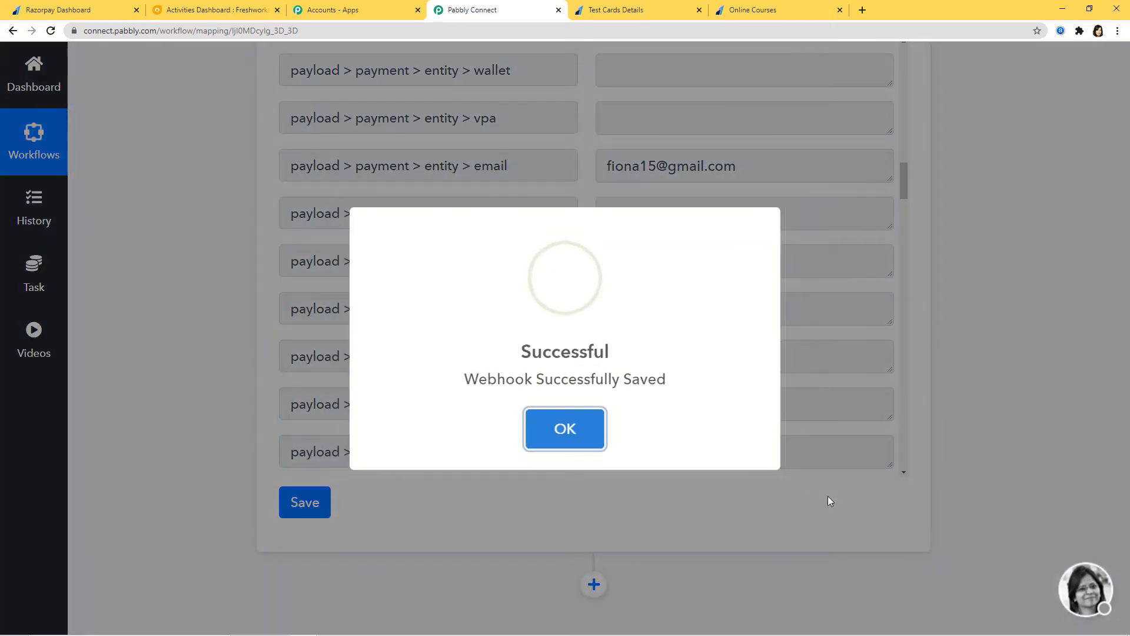
click(565, 433)
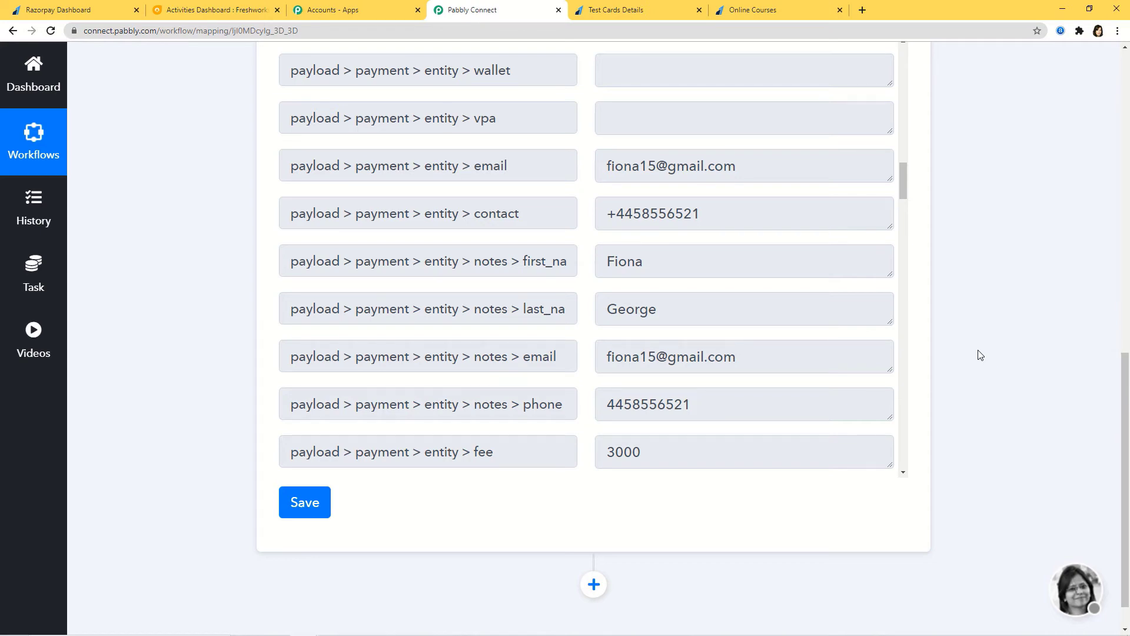
click(295, 502)
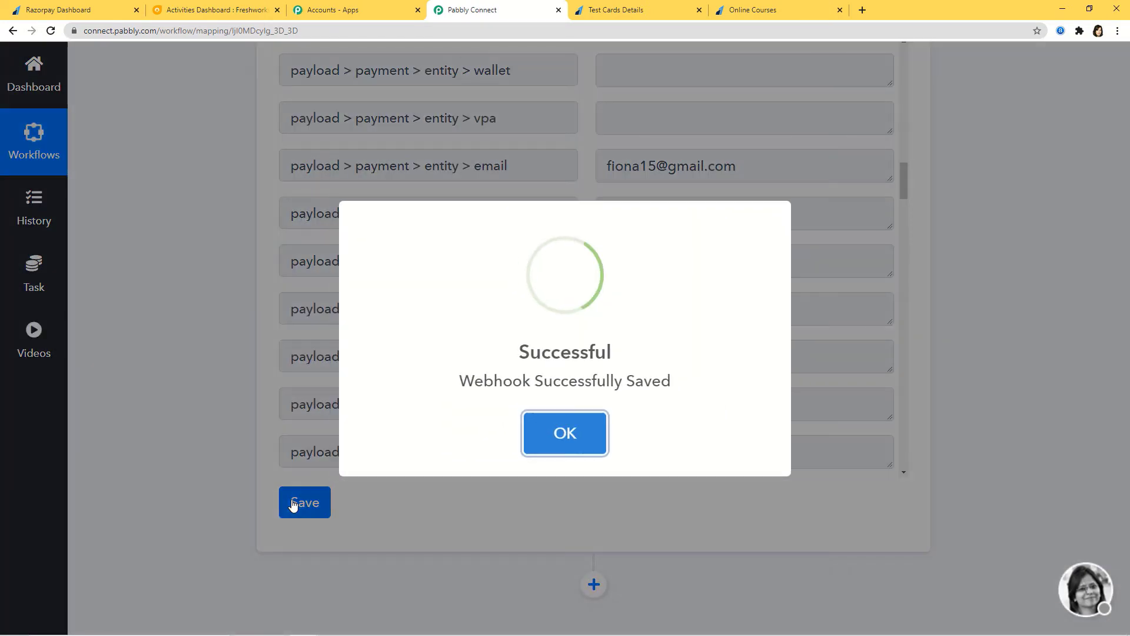
click(586, 448)
scroll(1031, 423, down, 1)
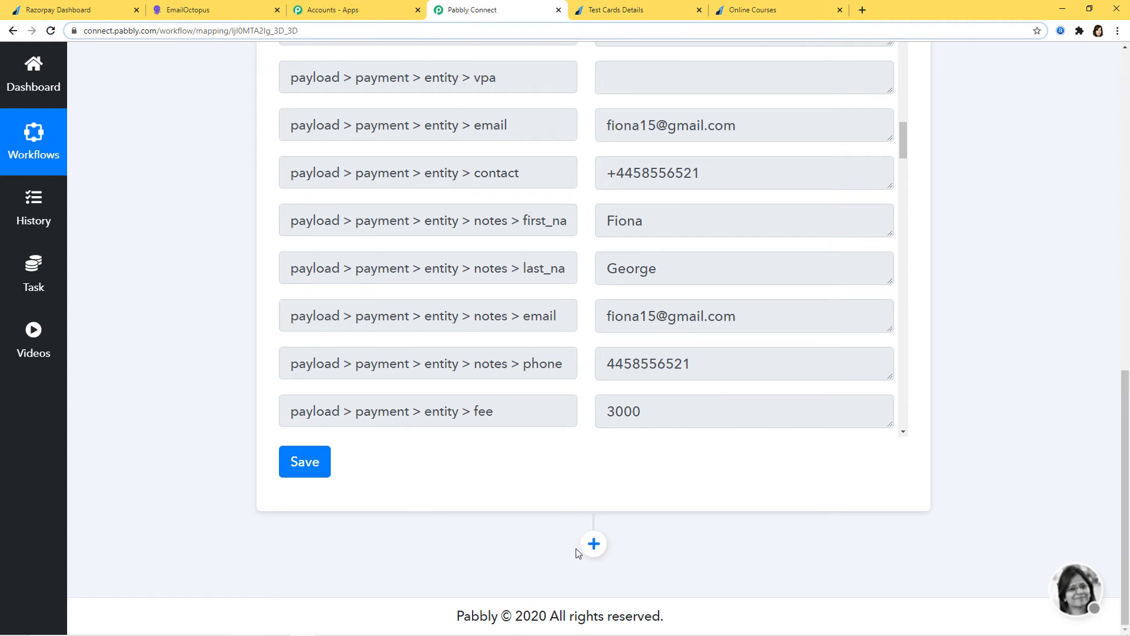
Add a new action step after the trigger using the EmailOctopus app.
click(592, 542)
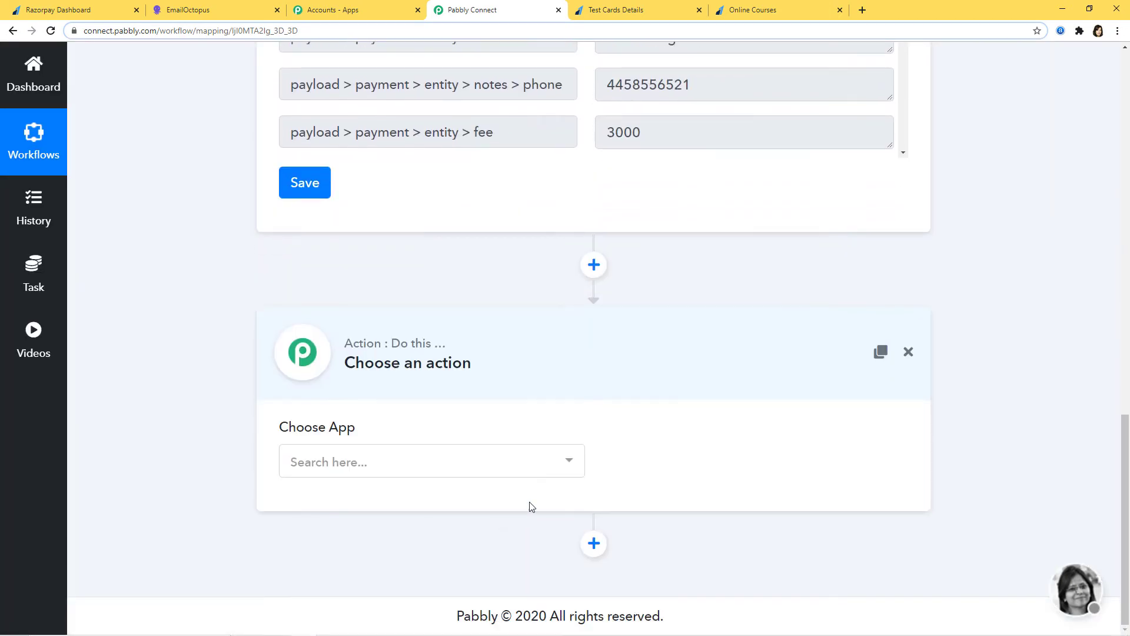
click(532, 469)
text(emai)
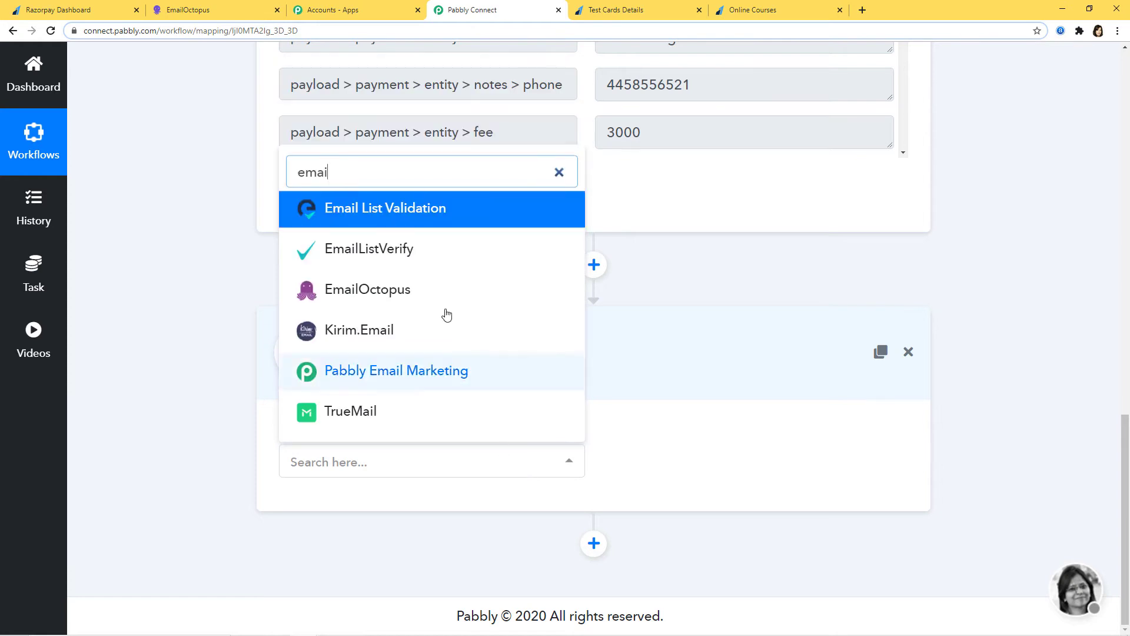
click(423, 291)
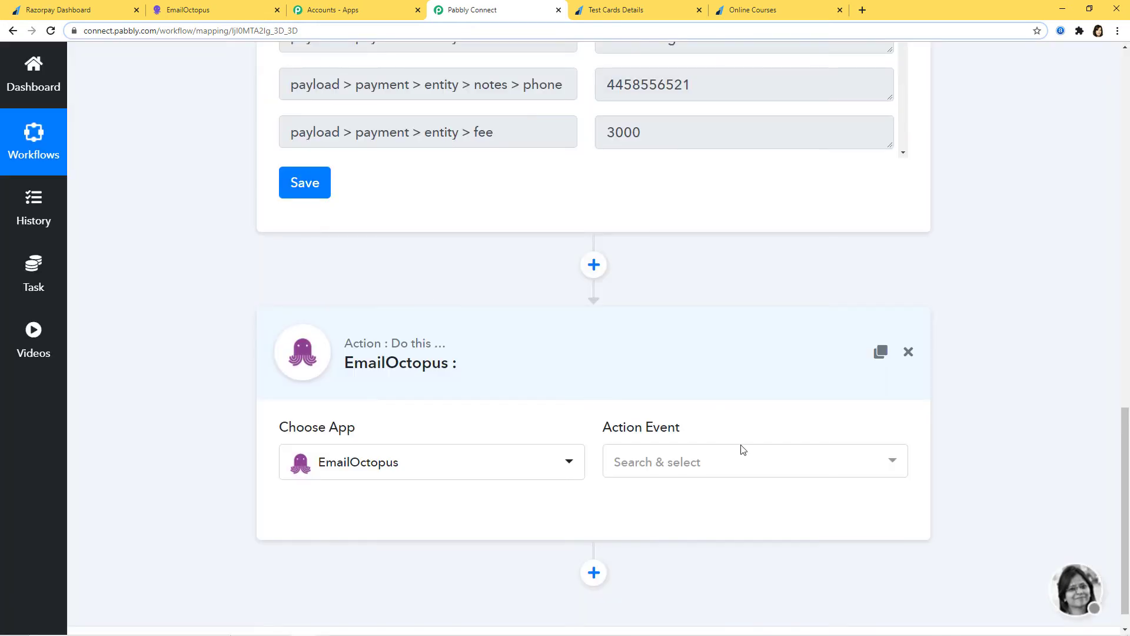
Set the action event to Add Subscriber and start a new EmailOctopus connection.
click(742, 463)
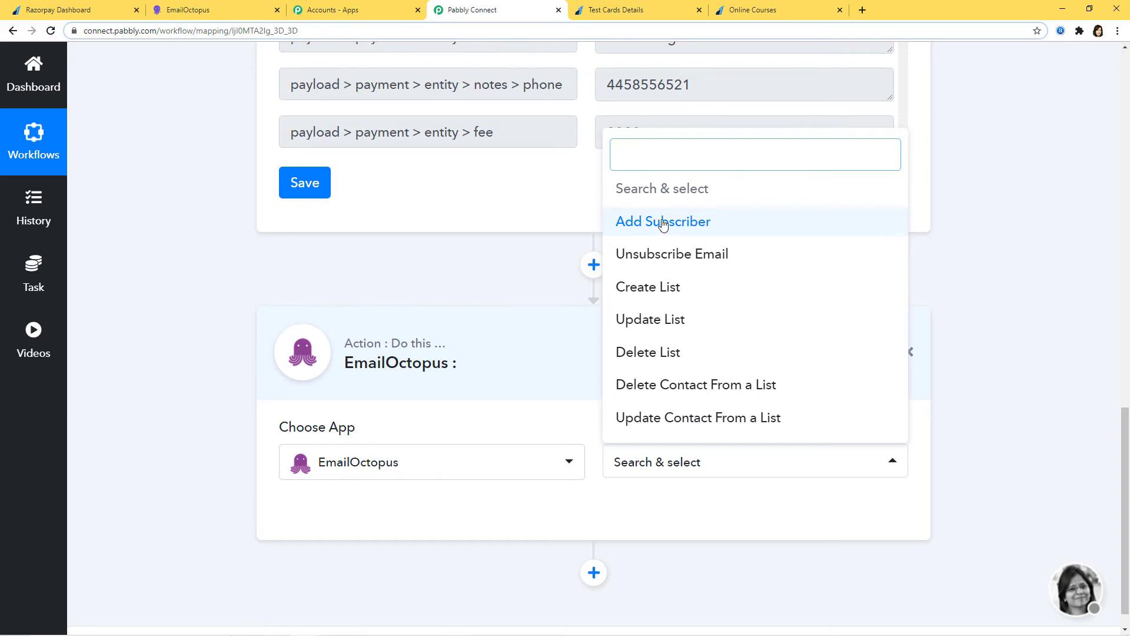
click(702, 229)
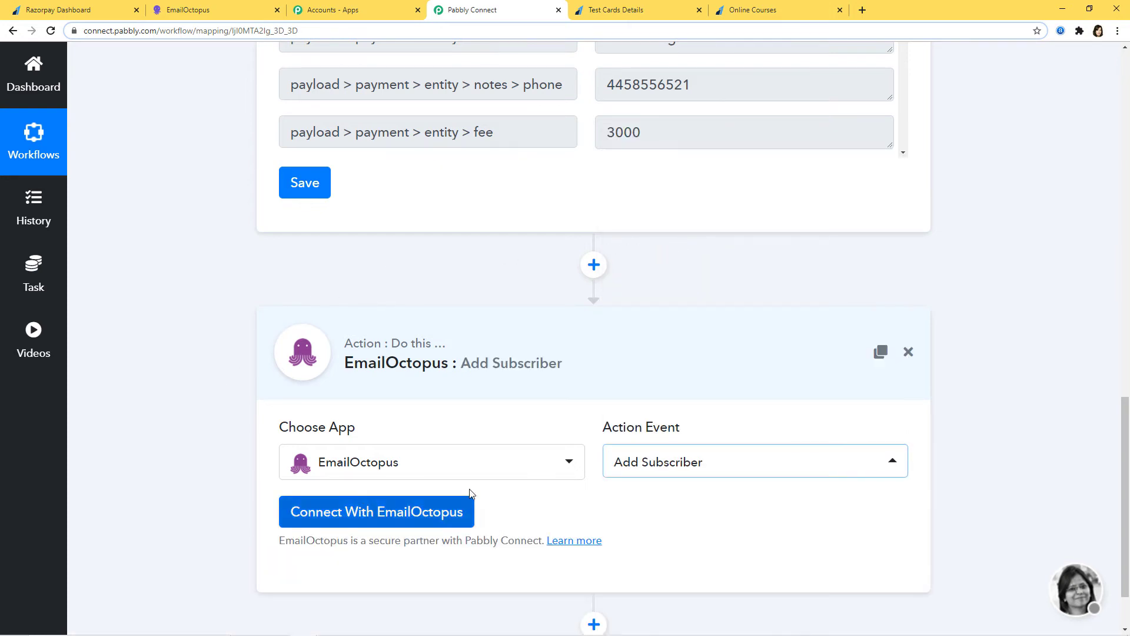
click(432, 518)
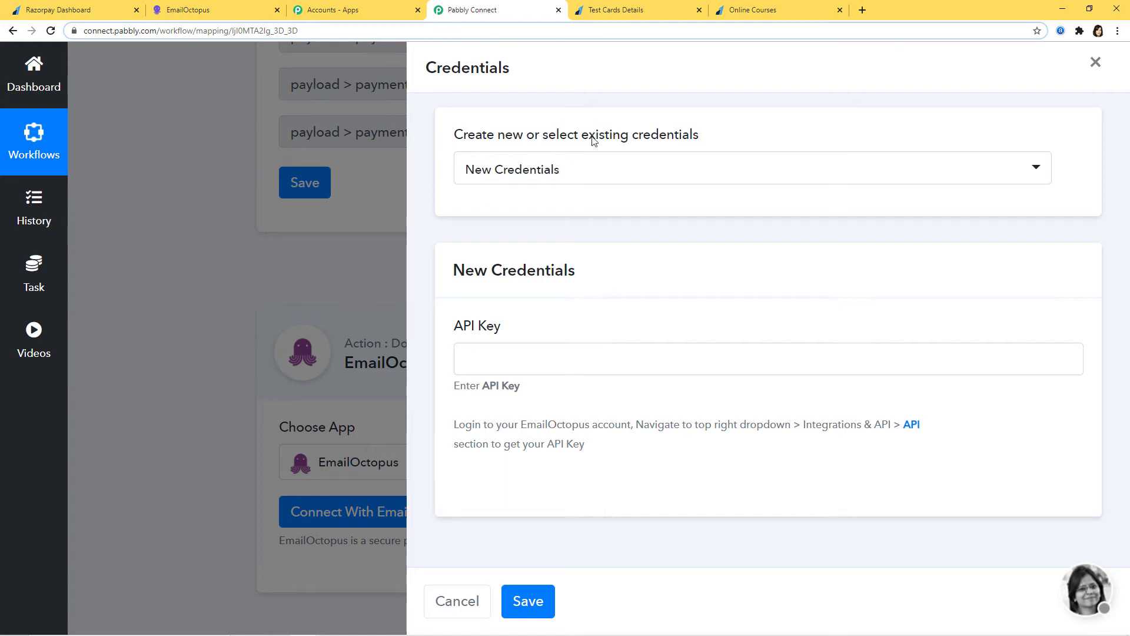
click(660, 173)
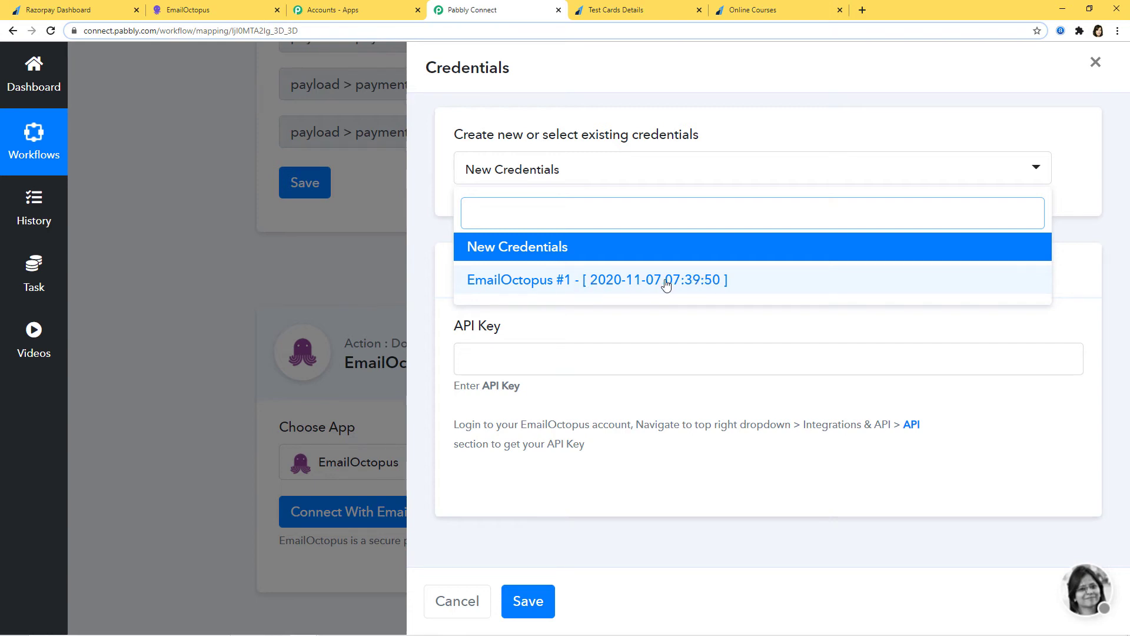
click(550, 248)
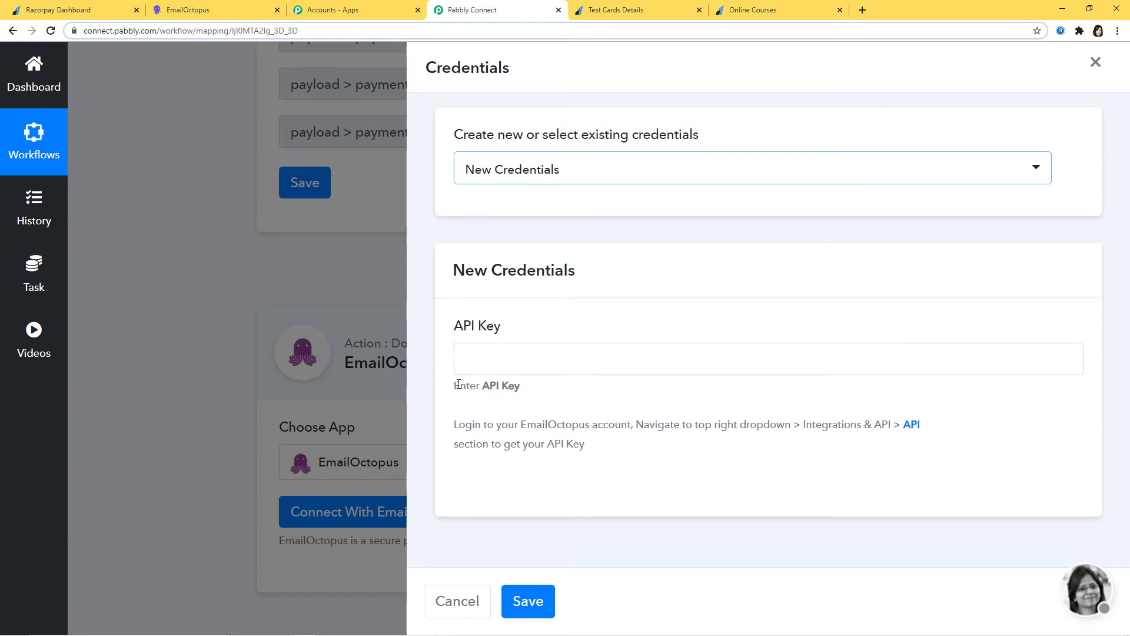
drag(449, 425, 586, 447)
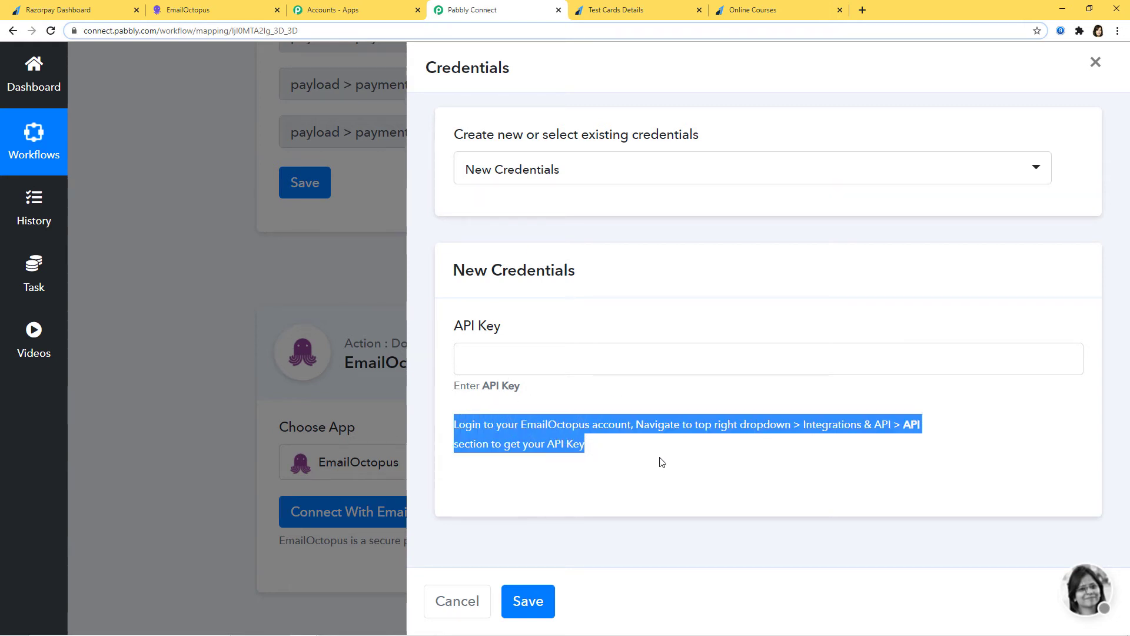
click(615, 450)
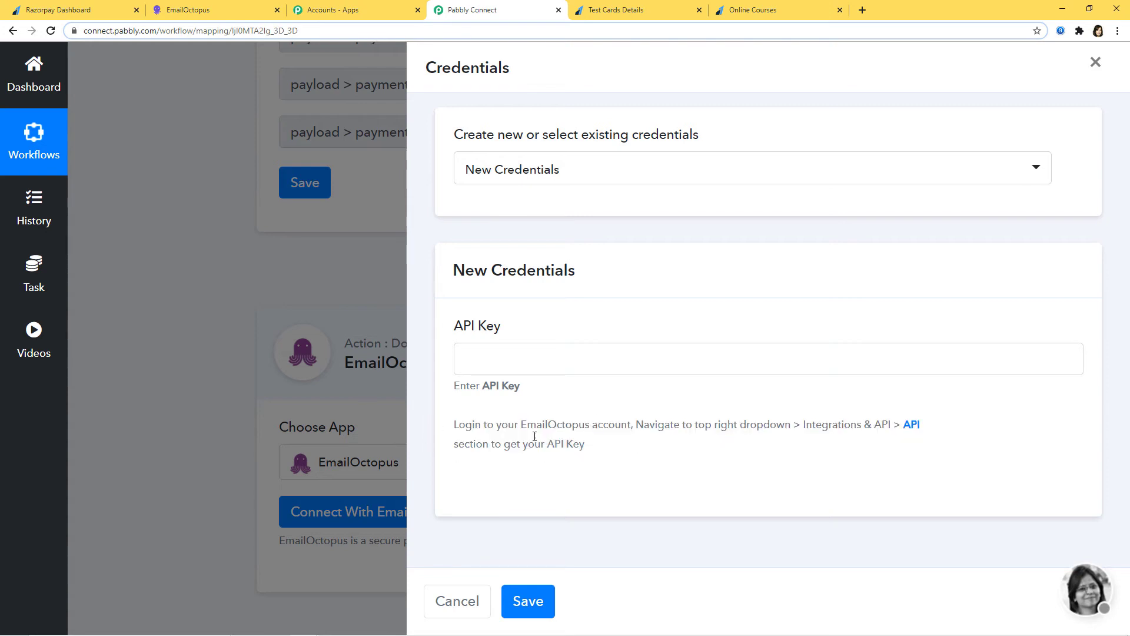
Copy the account API key from EmailOctopus's Integrations & API developer page.
click(181, 17)
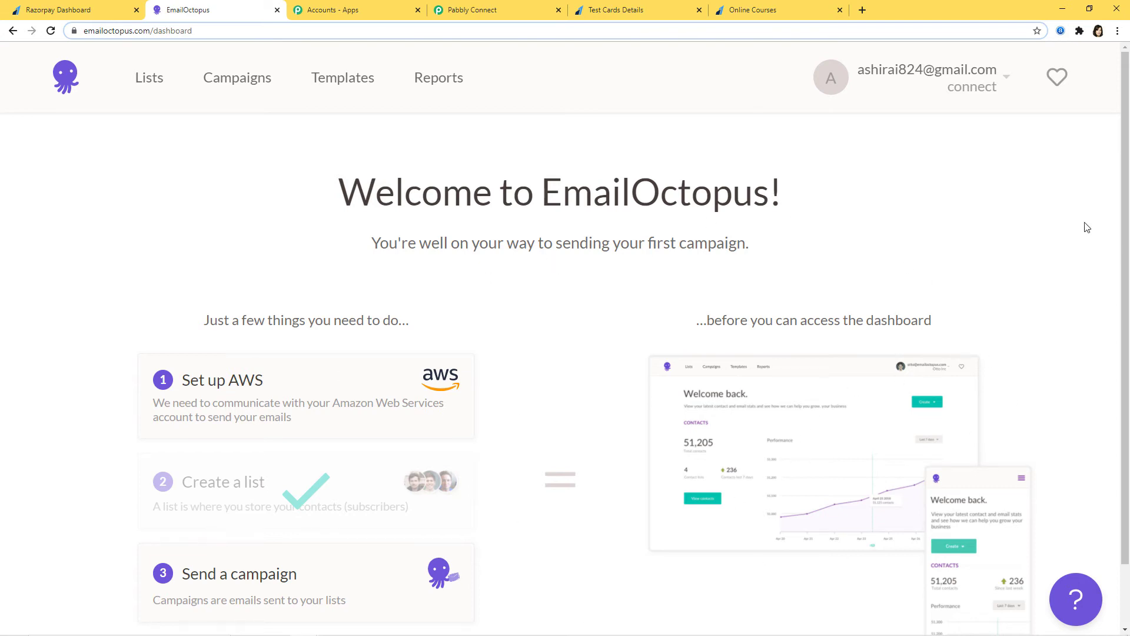
click(992, 83)
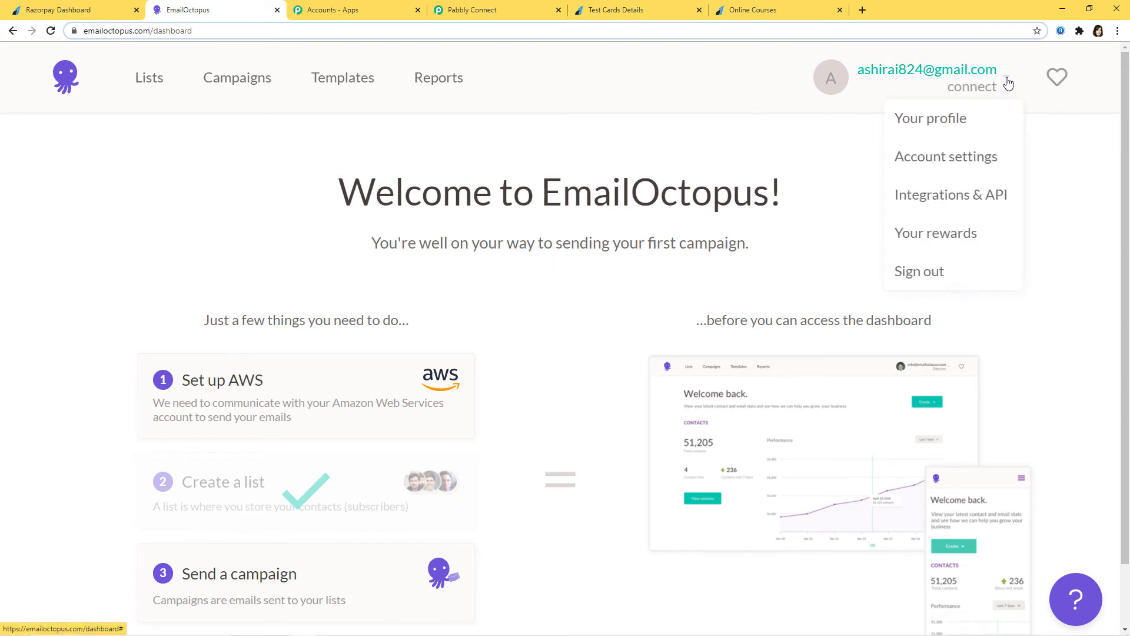
click(957, 200)
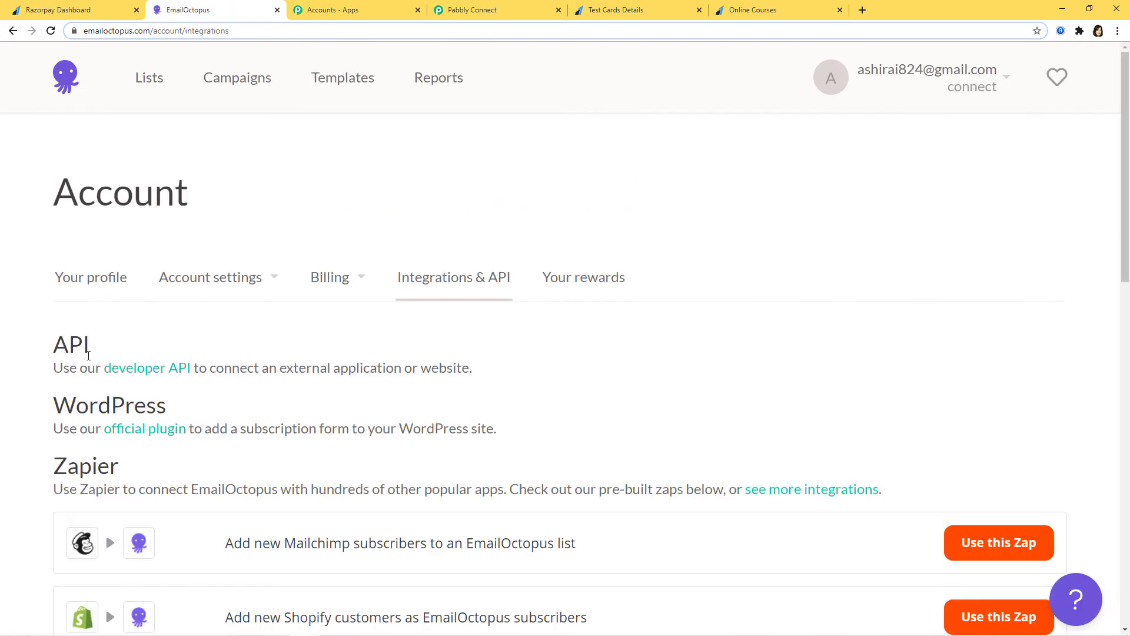
click(152, 373)
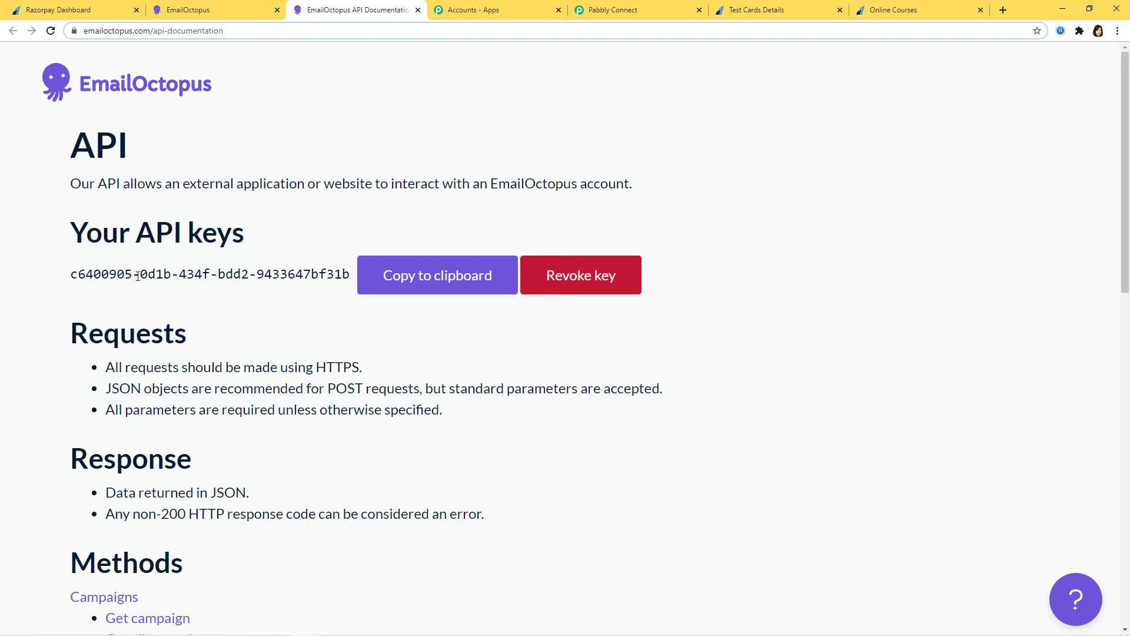
click(422, 285)
click(641, 14)
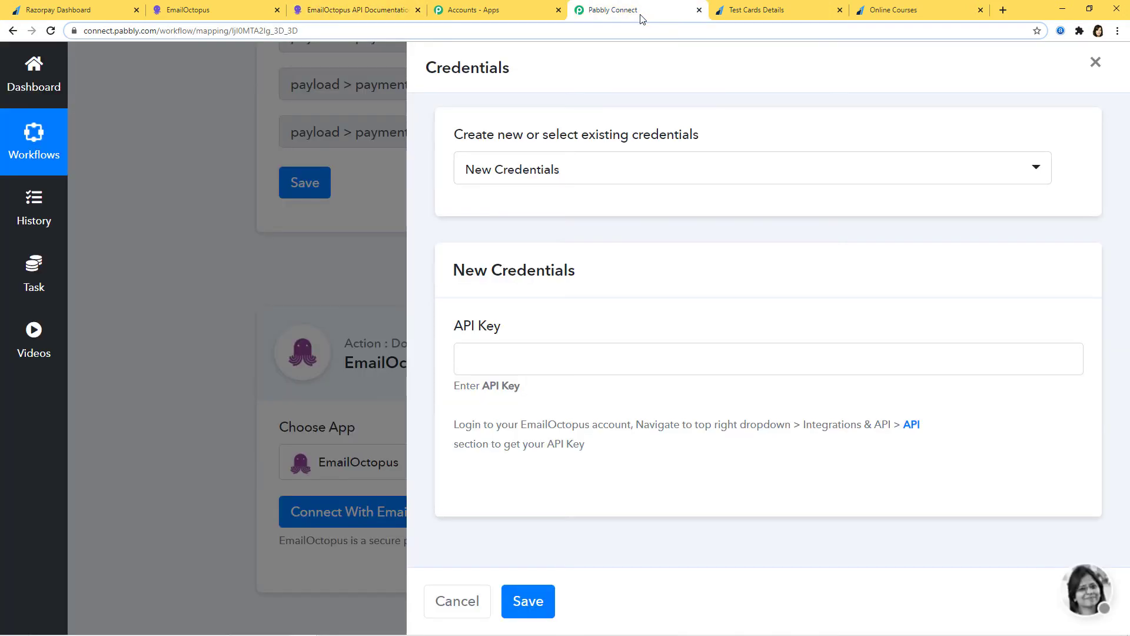
Paste the copied API key into the new EmailOctopus credentials and save the connection.
click(496, 356)
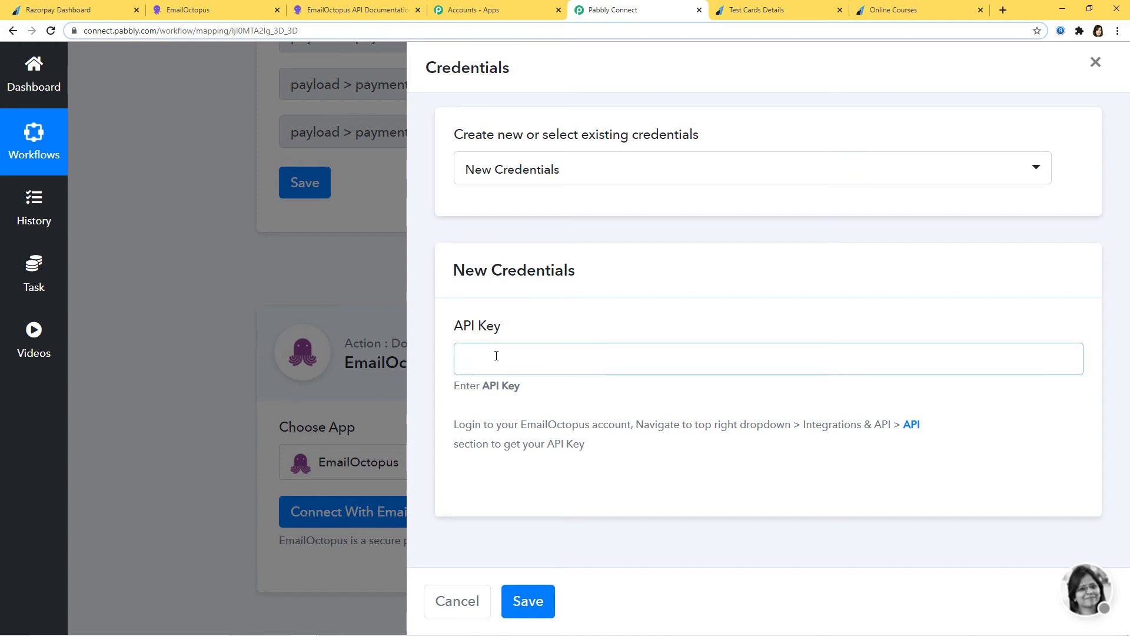
key(ctrl+v)
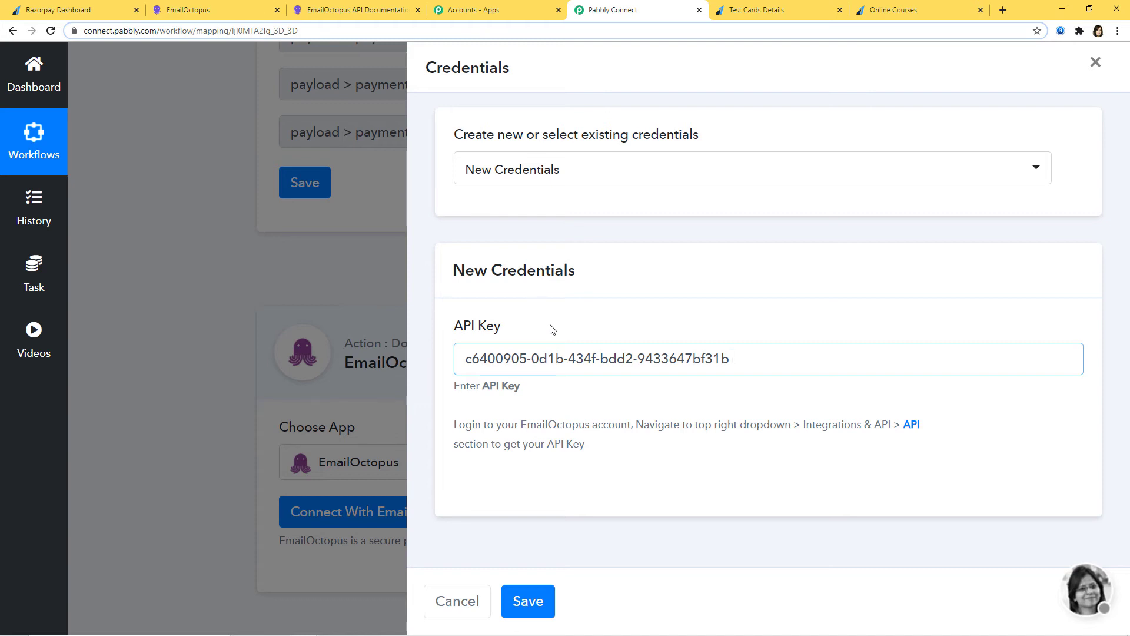
click(528, 603)
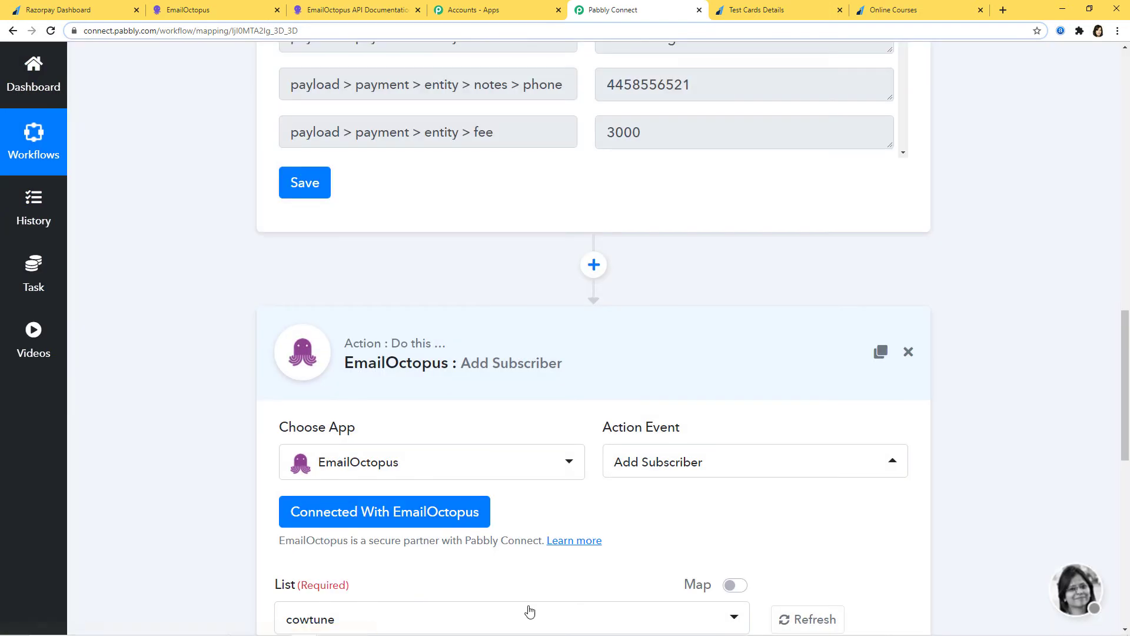
scroll(1038, 414, down, 6)
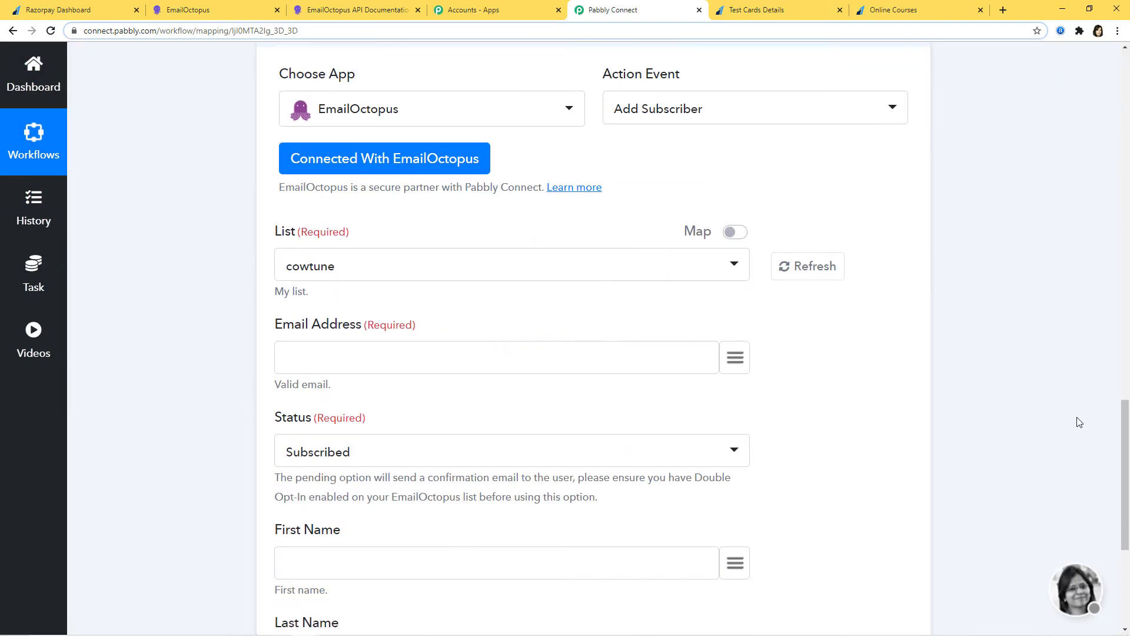
scroll(1034, 398, up, 10)
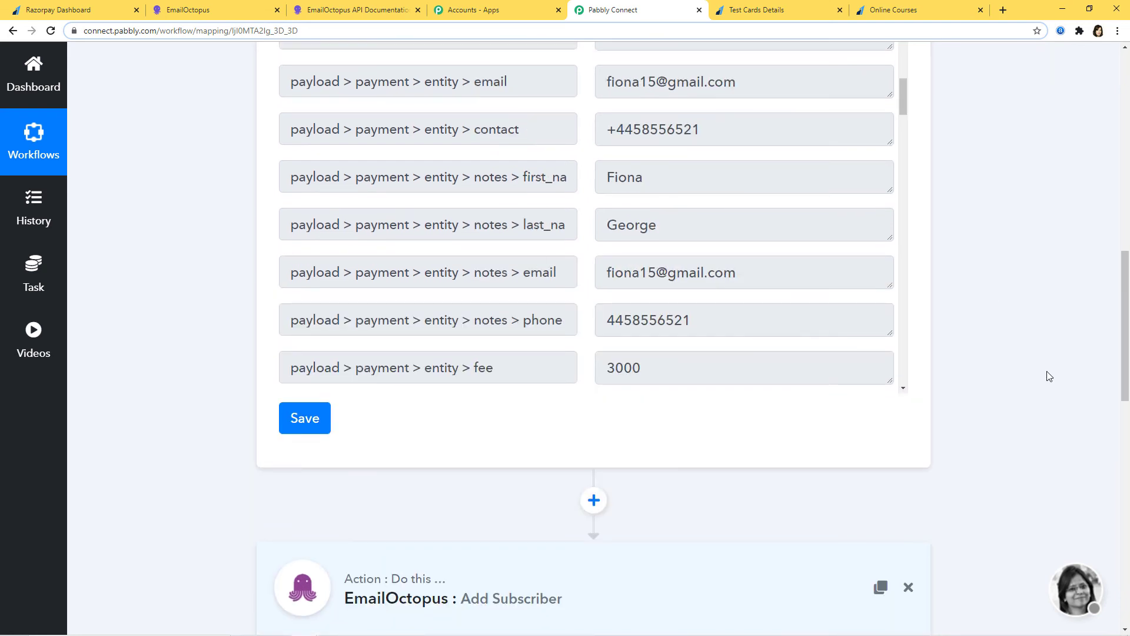
scroll(1047, 376, down, 9)
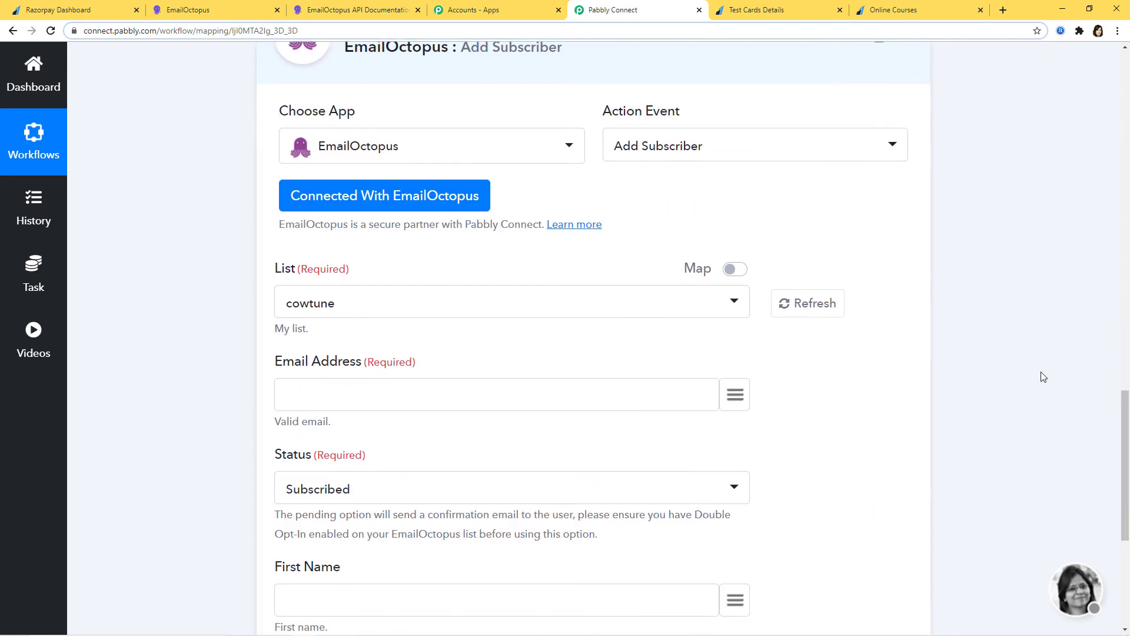
scroll(1043, 377, down, 2)
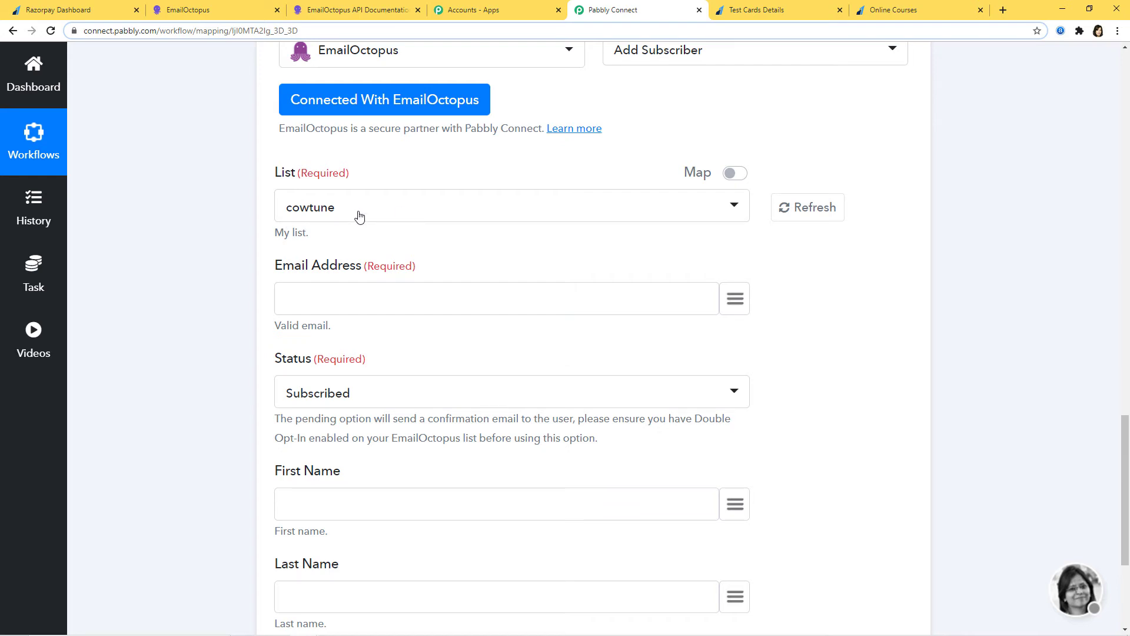
click(223, 12)
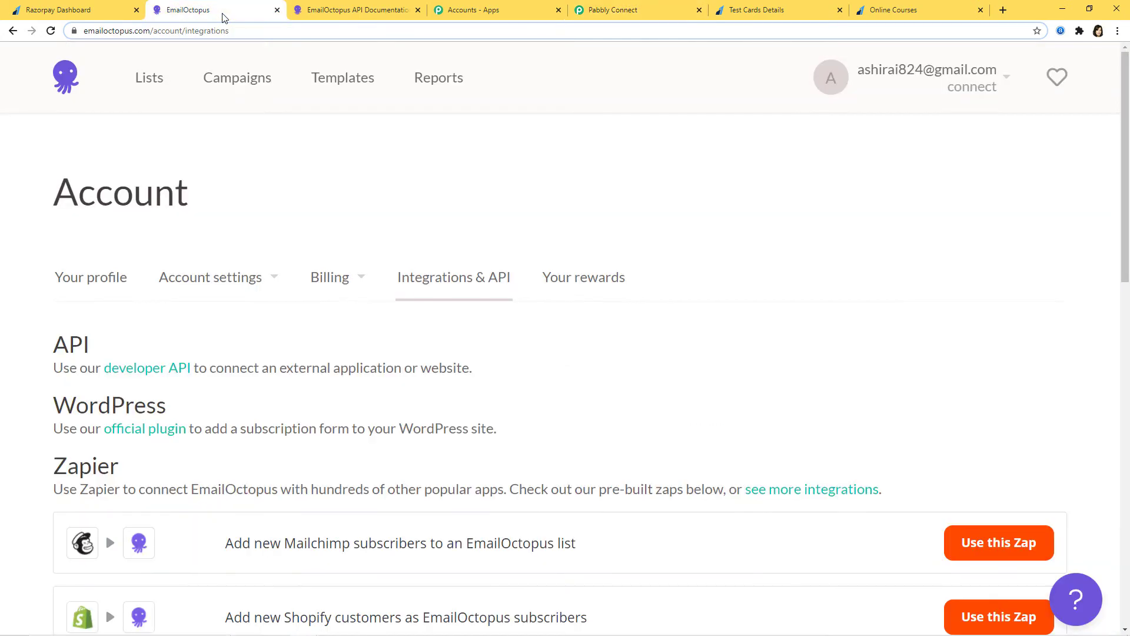
Create an EmailOctopus list named 'Razorpay Integration' from the Lists page.
click(150, 82)
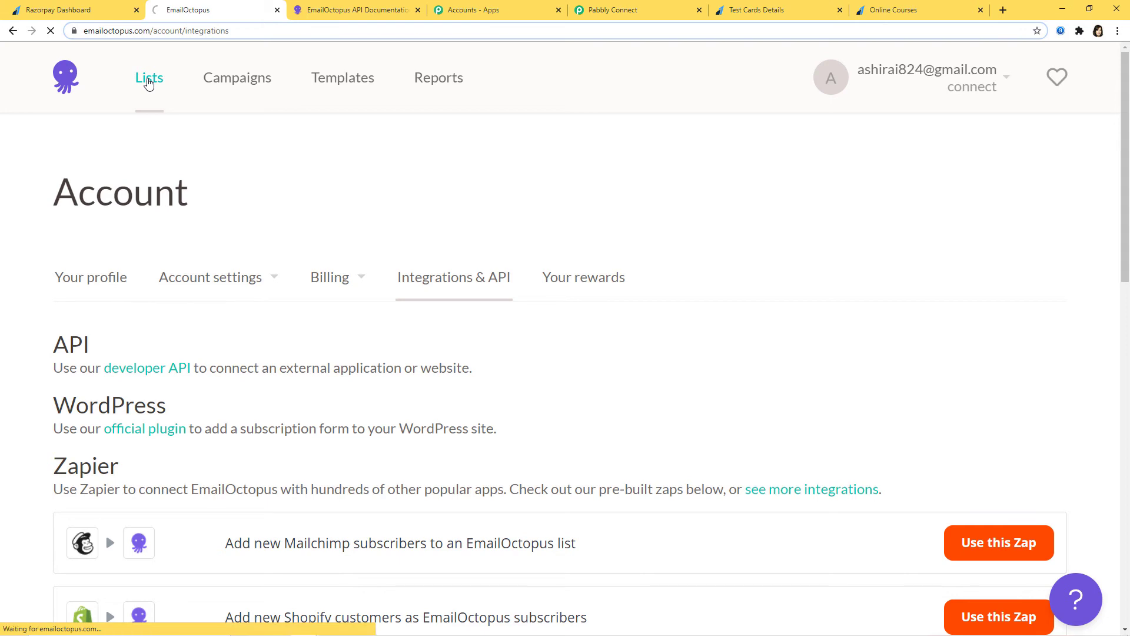
scroll(451, 426, down, 2)
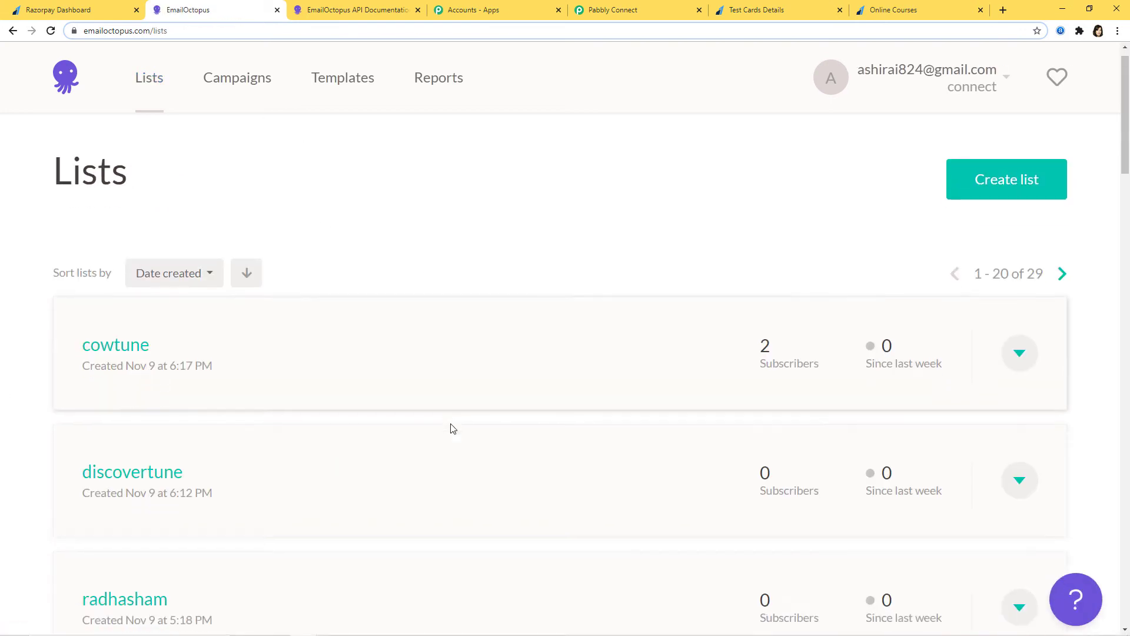
scroll(416, 258, down, 5)
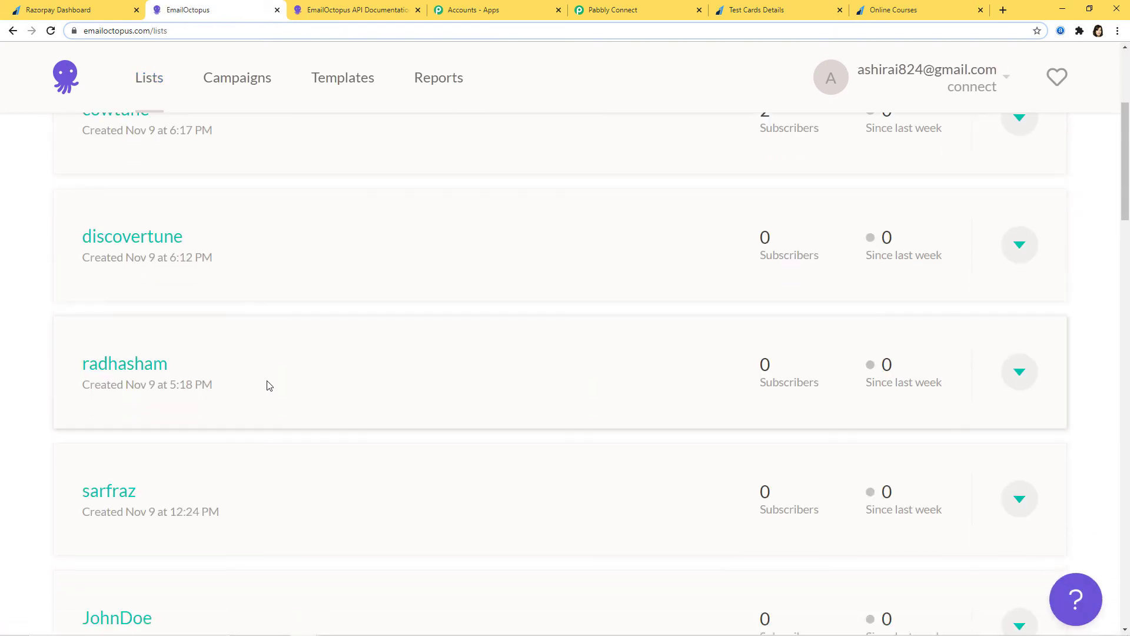
scroll(358, 407, down, 9)
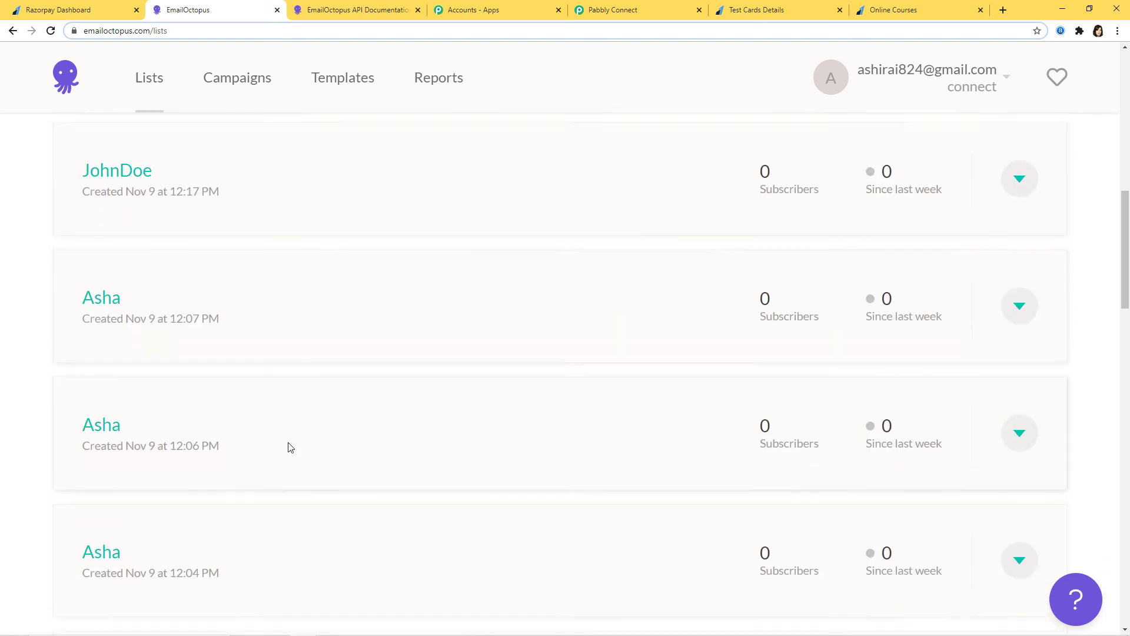
scroll(252, 500, down, 13)
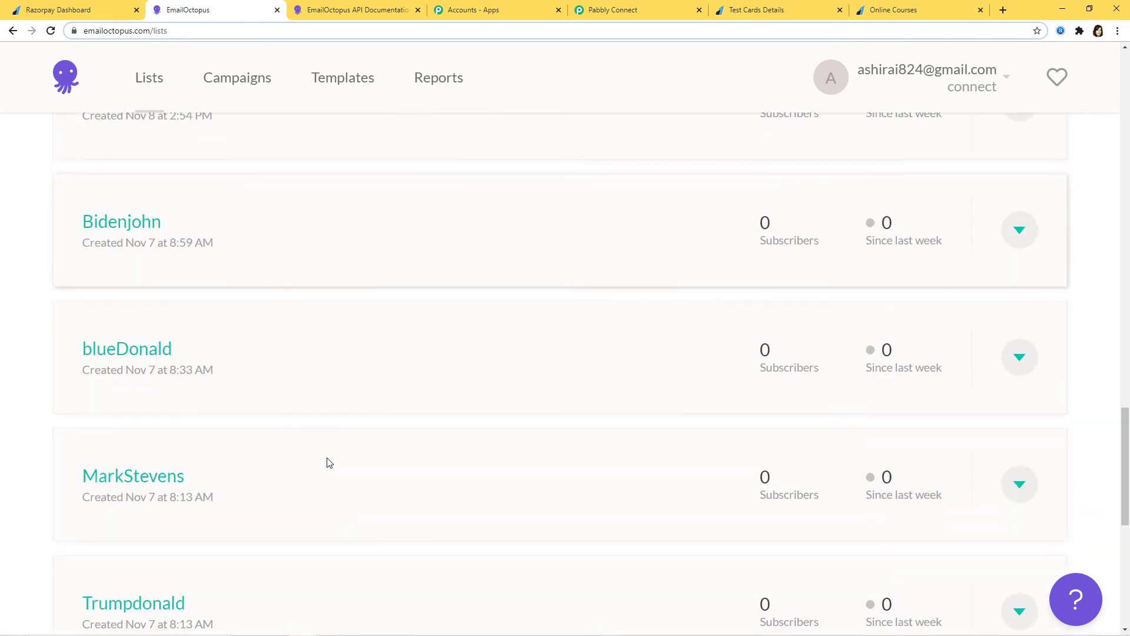
scroll(346, 442, up, 9)
scroll(372, 424, up, 19)
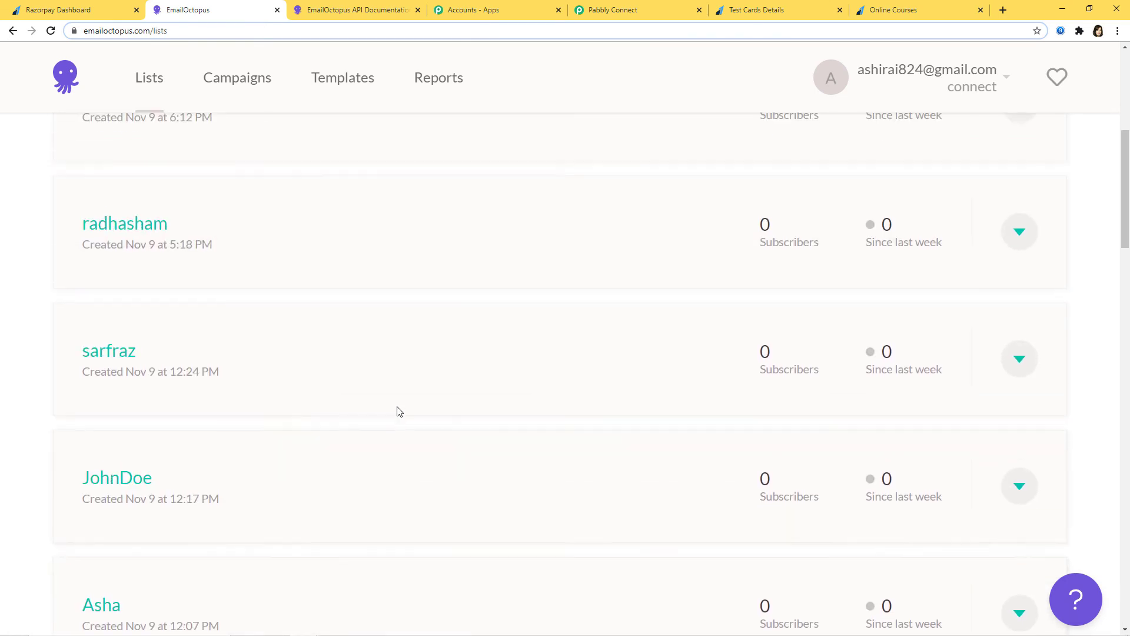
click(1032, 211)
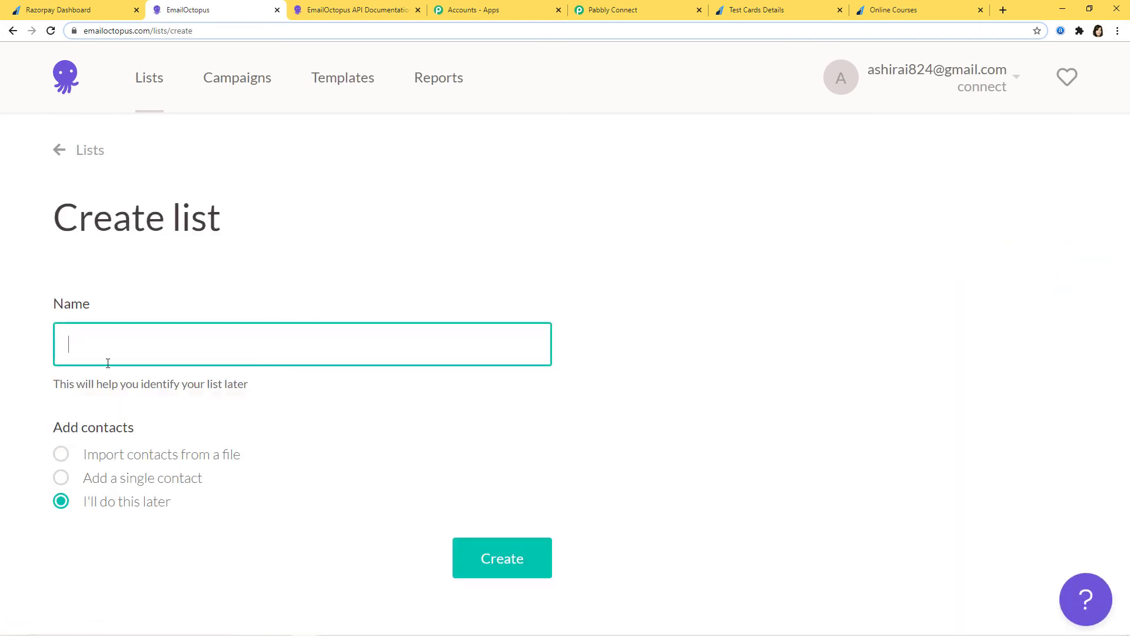
text(Razorpay Integrati)
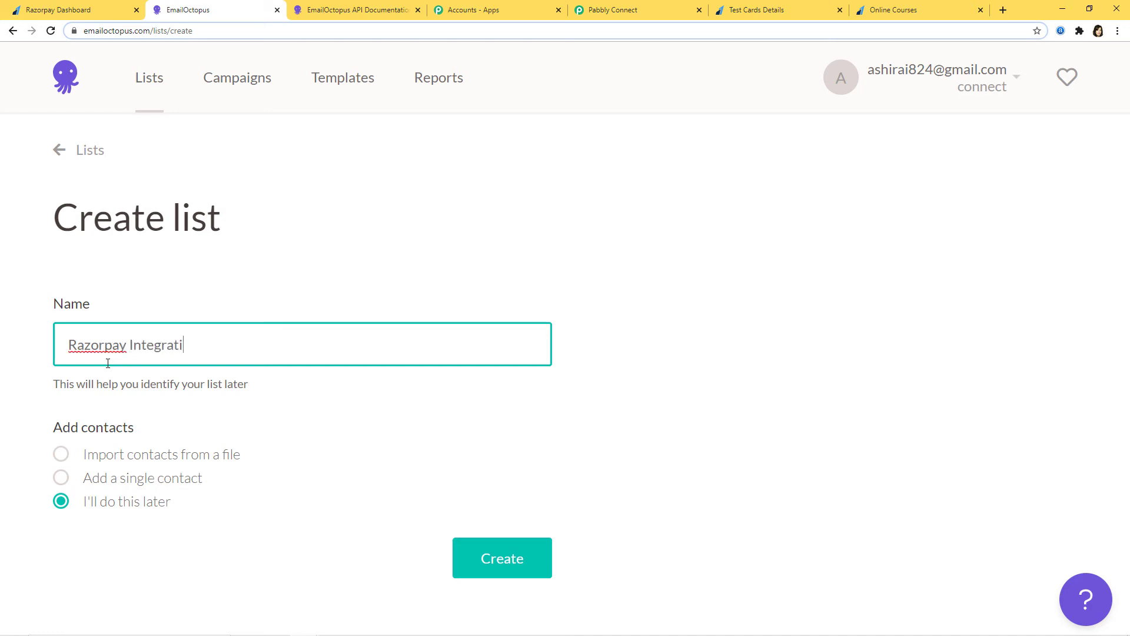
text(on)
click(487, 567)
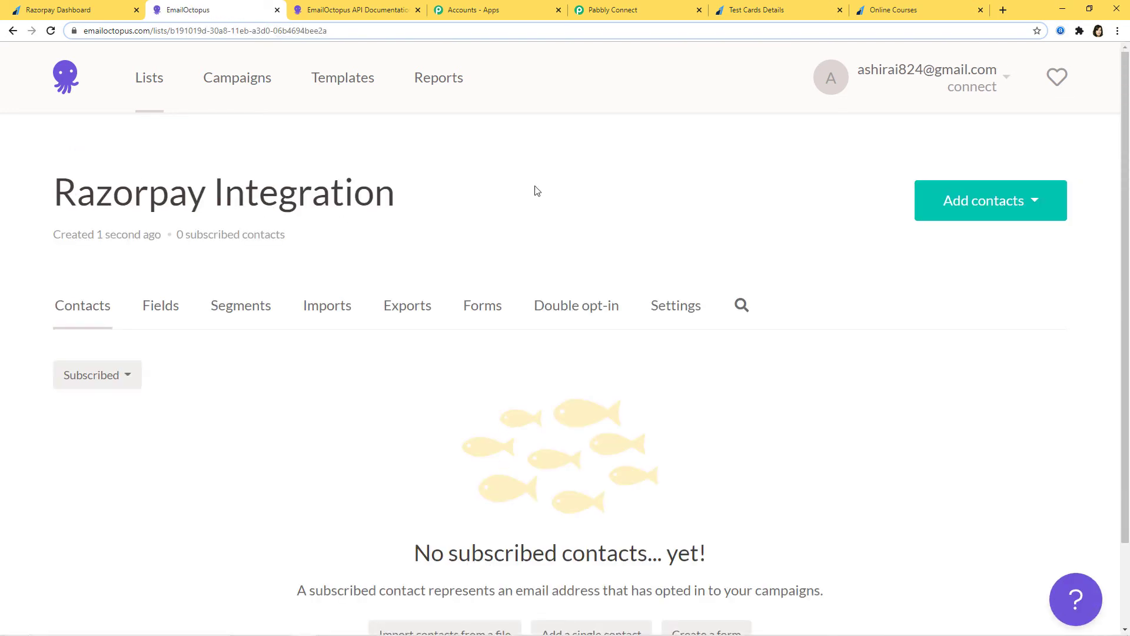
click(619, 14)
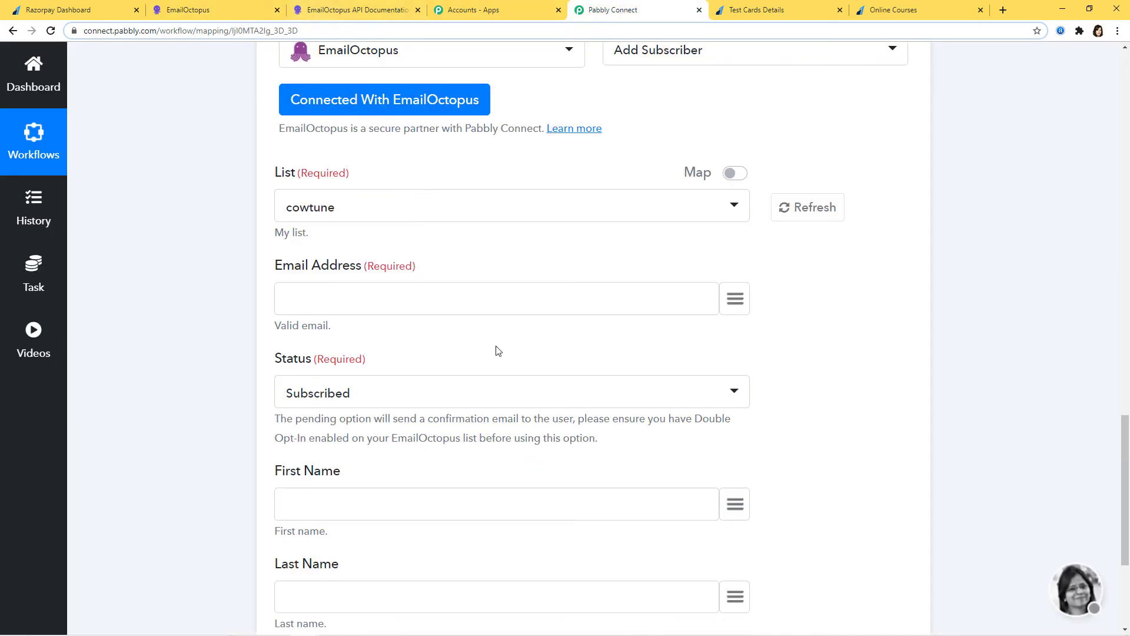
Refresh the EmailOctopus lists and select Razorpay Integration as the target list.
click(809, 213)
scroll(982, 370, up, 2)
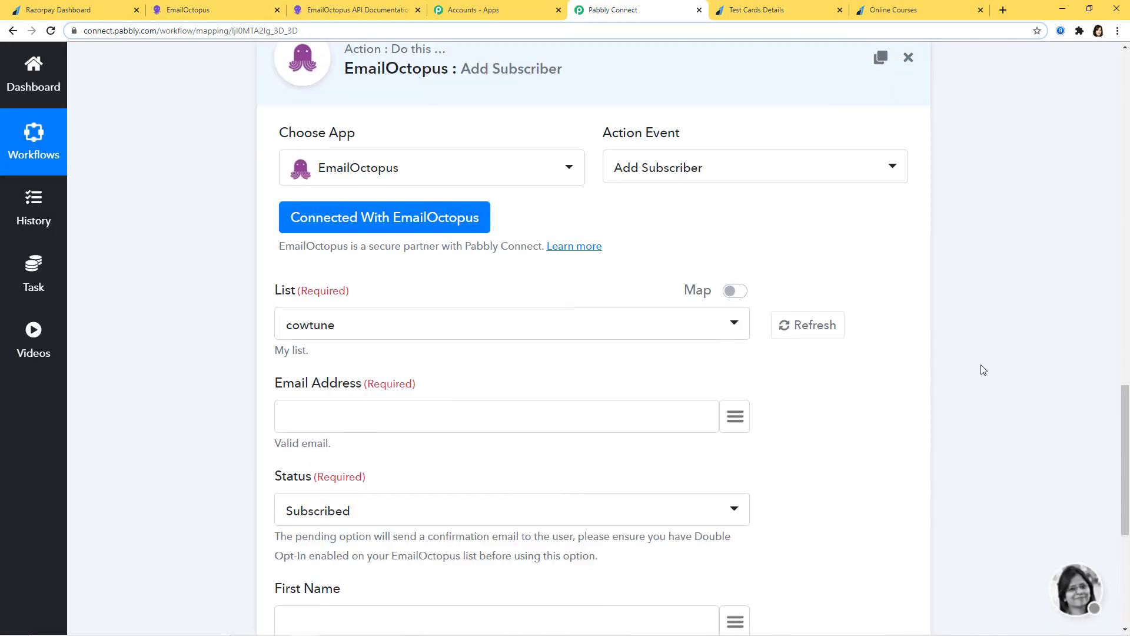
click(733, 325)
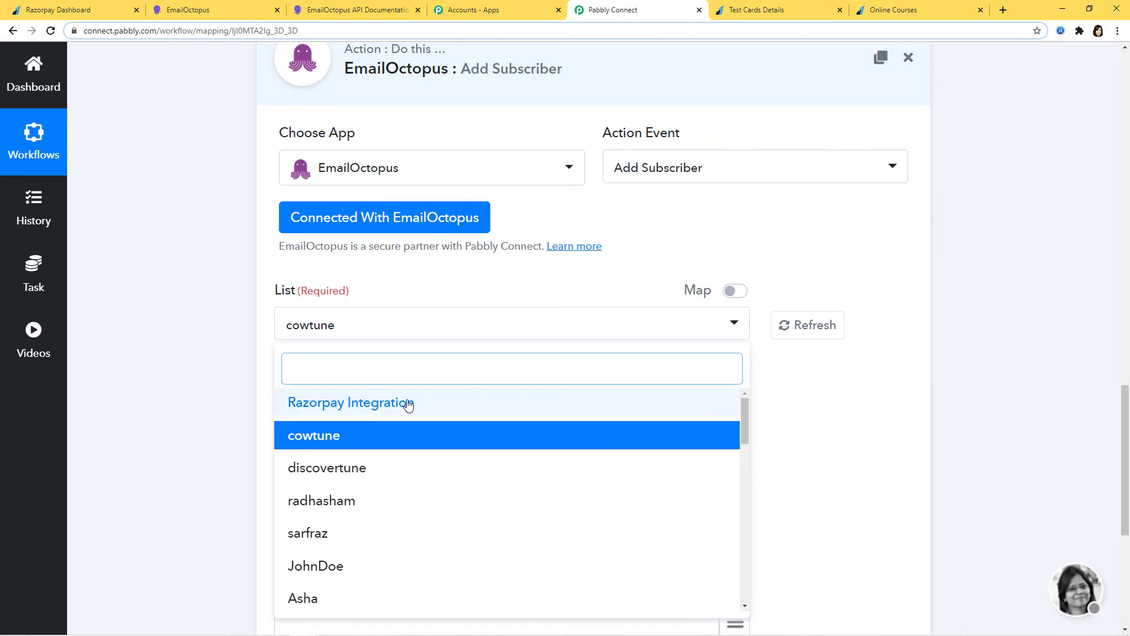
click(383, 408)
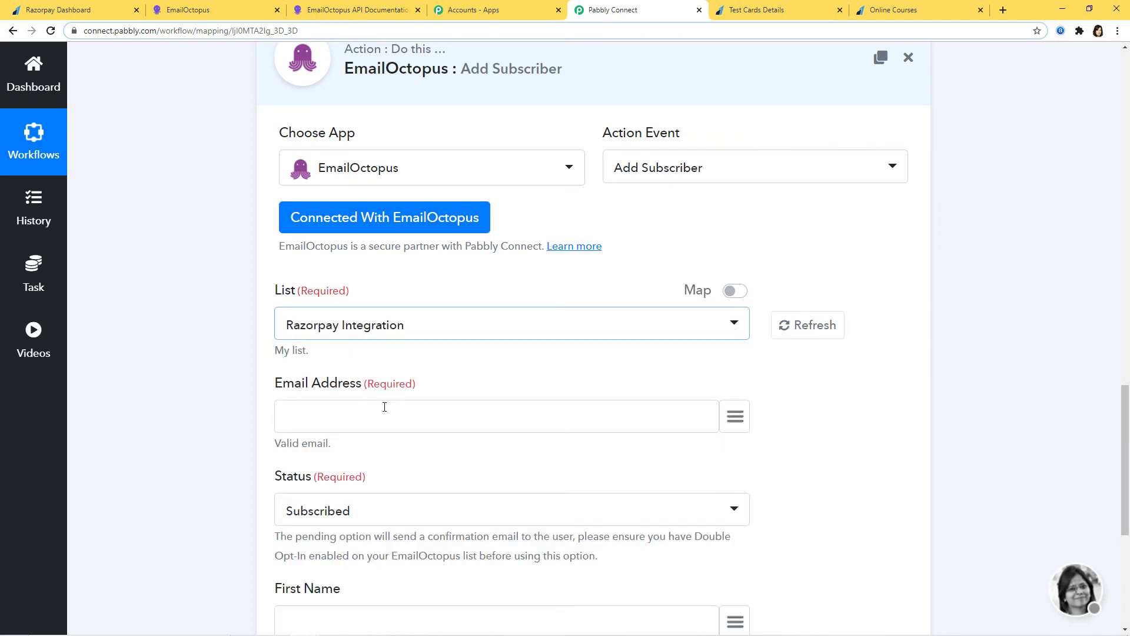
Map the payer's email into Email Address and keep the status Subscribed.
scroll(853, 411, down, 2)
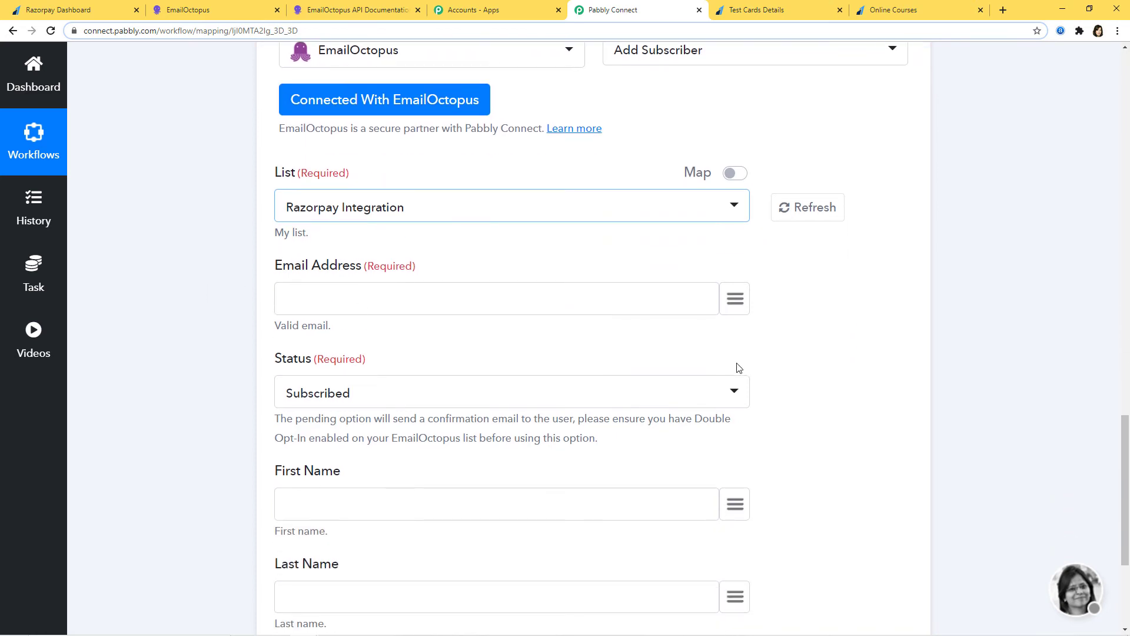
click(736, 299)
text(ema)
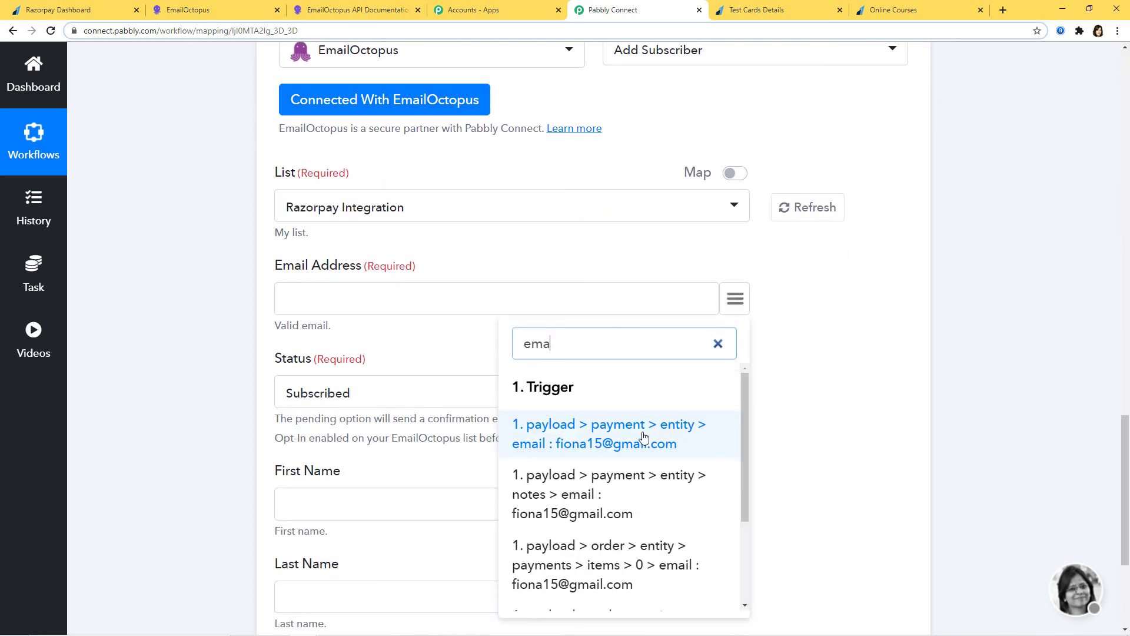
click(642, 441)
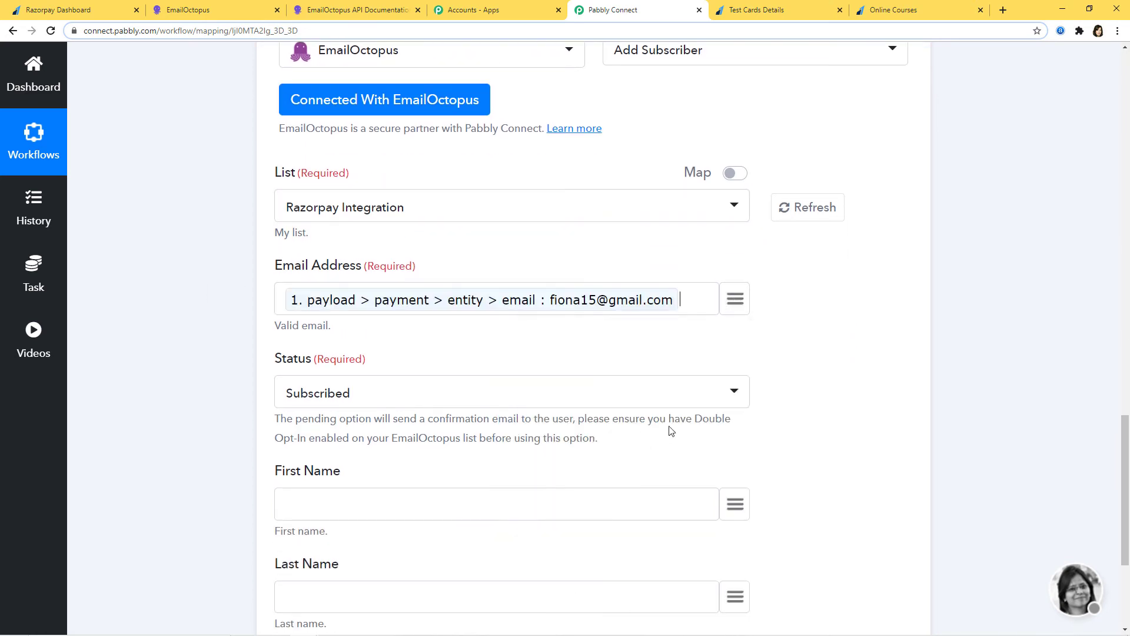
scroll(912, 361, down, 2)
click(415, 276)
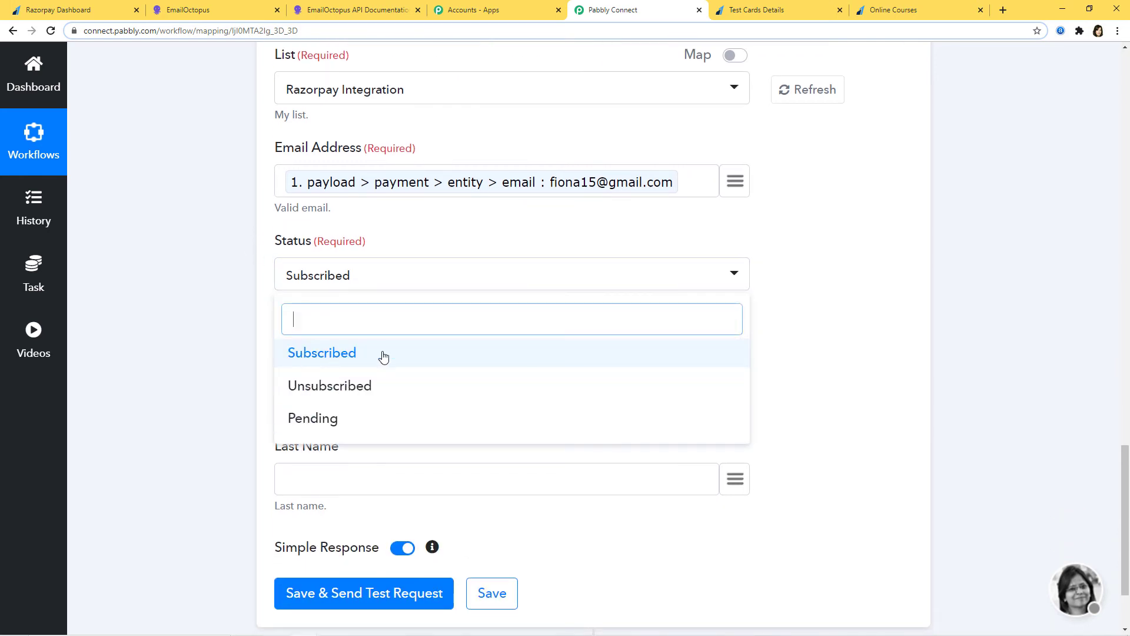
click(323, 353)
Map the payment notes first_name field into First Name.
scroll(759, 344, down, 1)
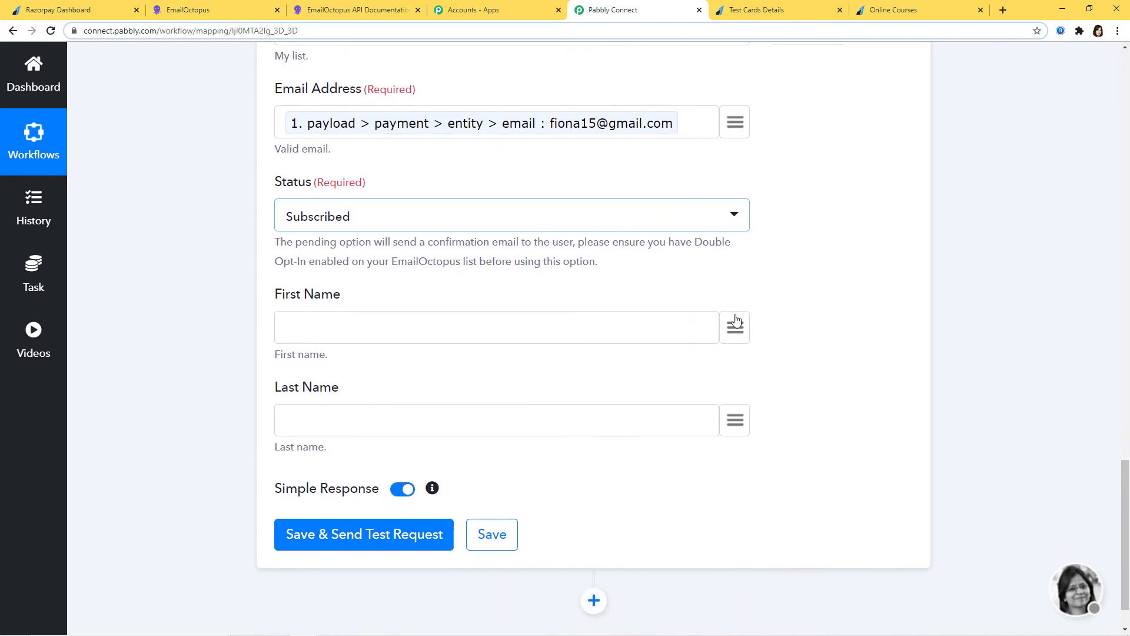
click(735, 334)
text(fio)
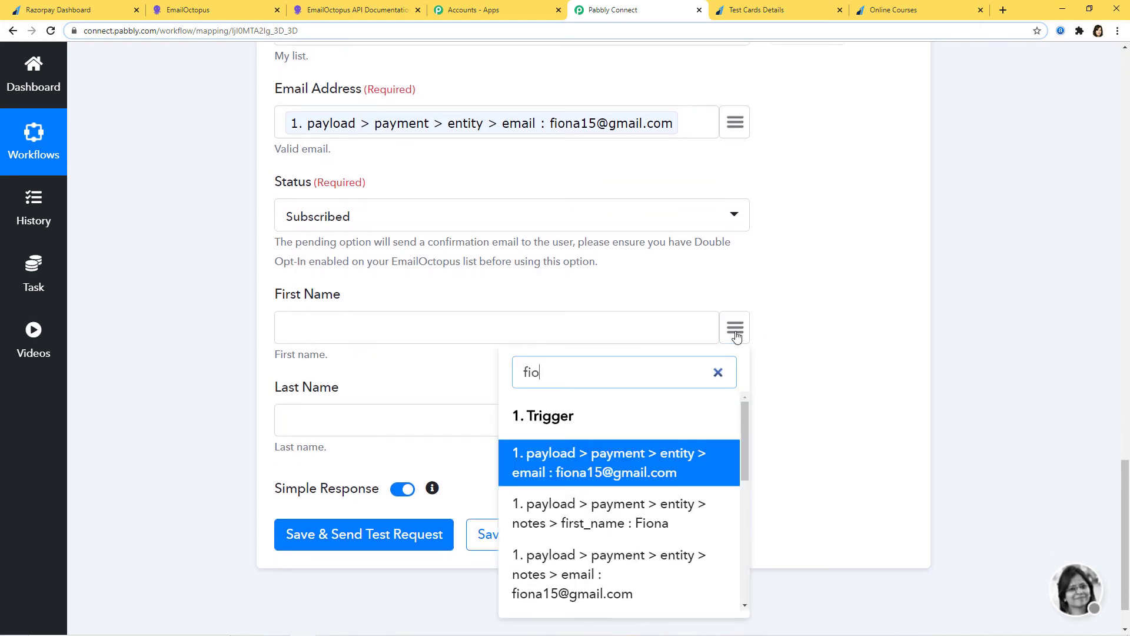
click(663, 513)
click(734, 422)
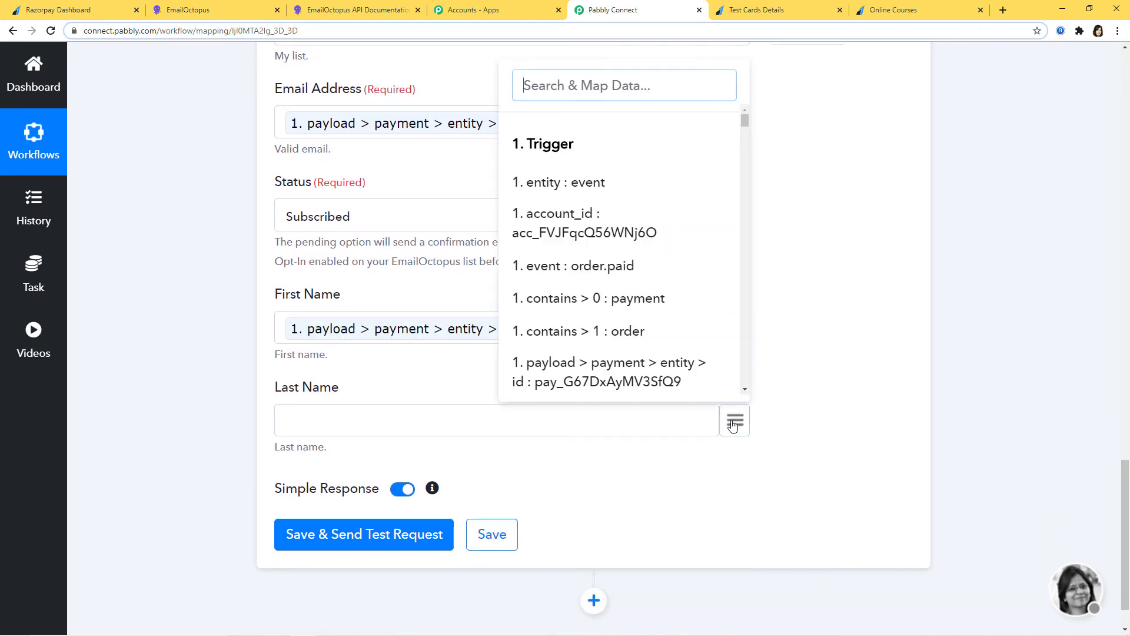
Map the payment notes last_name field into Last Name.
text(ge)
click(694, 341)
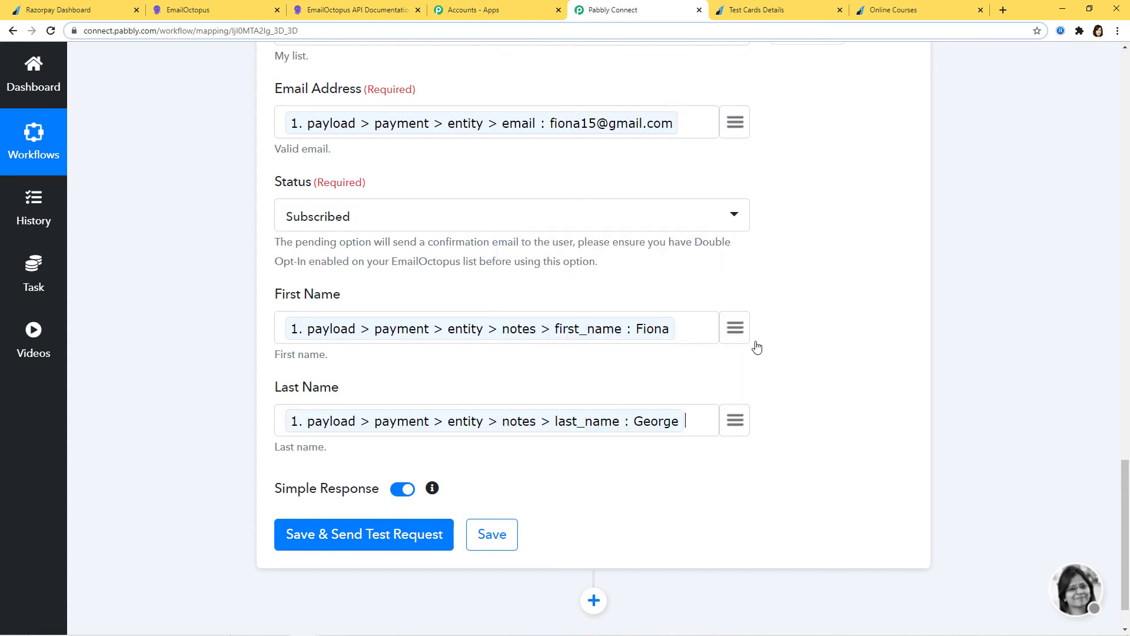
scroll(904, 360, down, 1)
scroll(903, 359, down, 1)
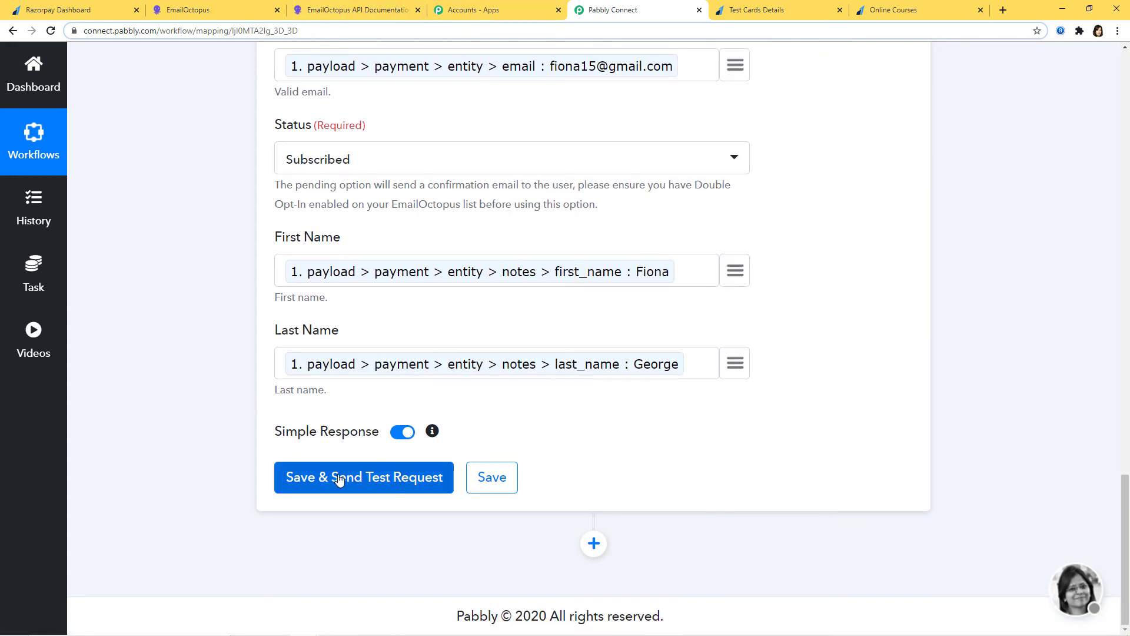
Send a test request returning a SUBSCRIBED contact, then save the Add Subscriber step.
click(328, 489)
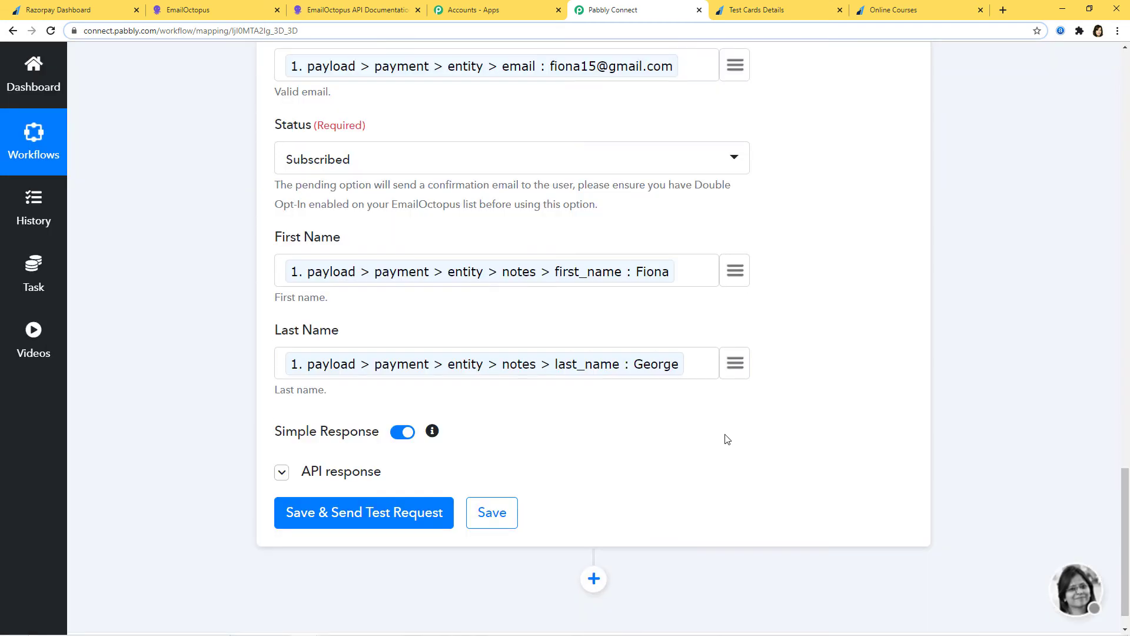
scroll(1005, 332, down, 5)
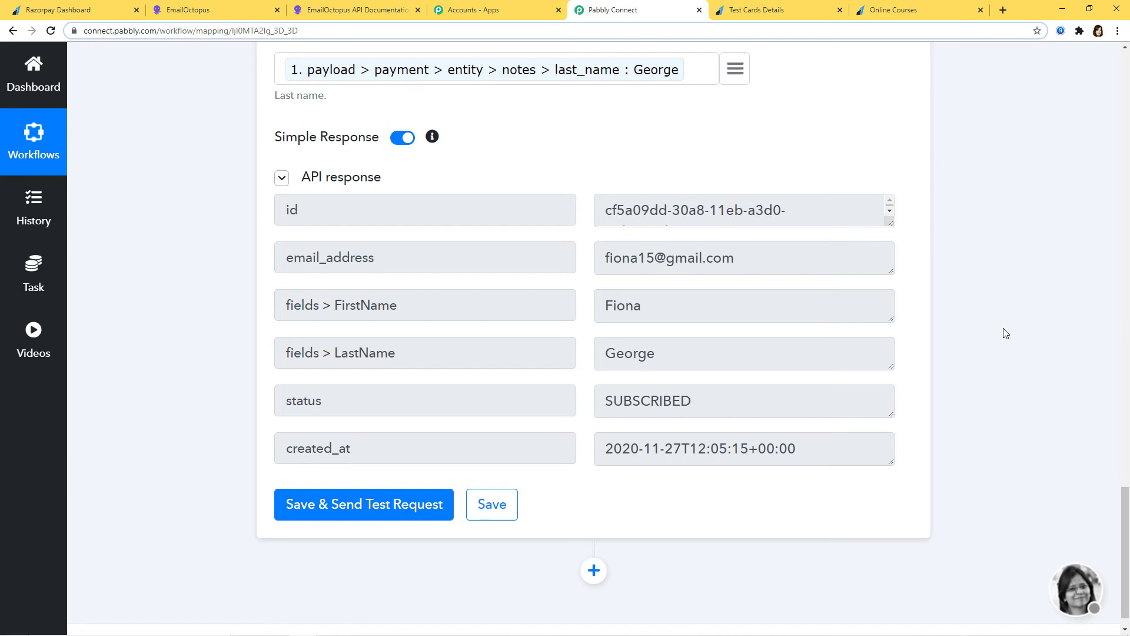
click(489, 505)
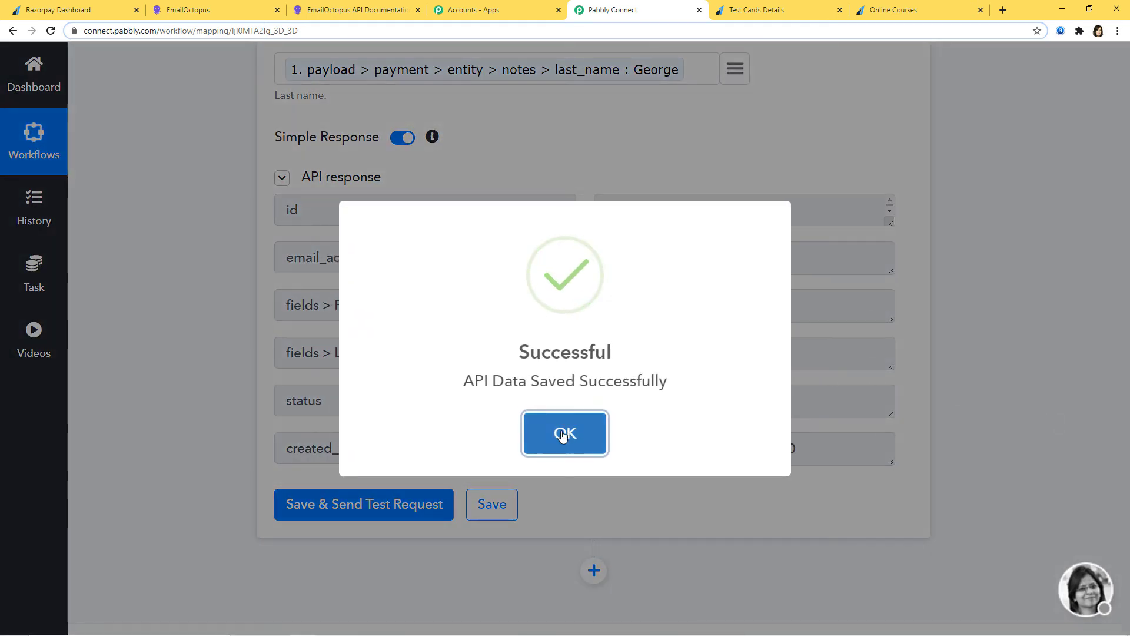
click(563, 435)
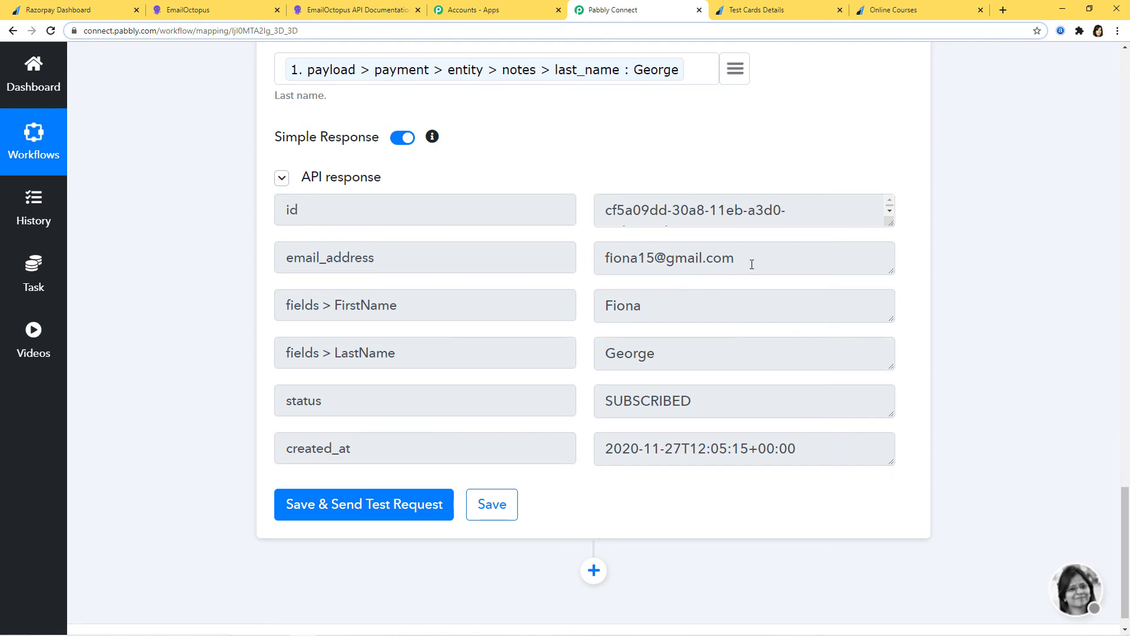
click(230, 17)
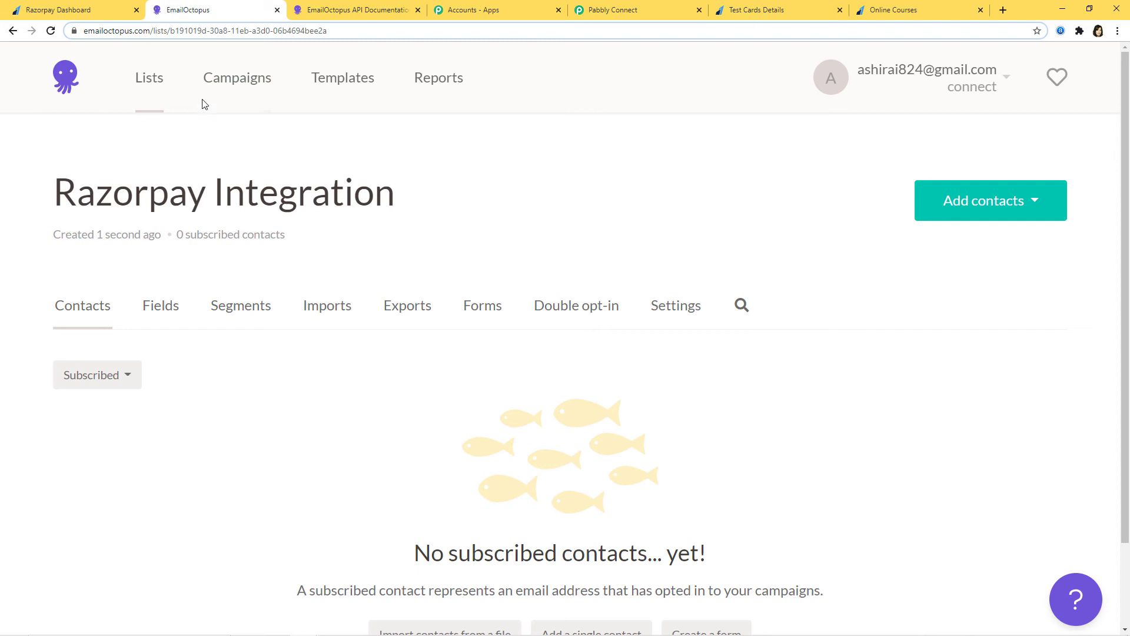
Open the Razorpay Integration list to confirm its one subscribed test contact.
click(147, 87)
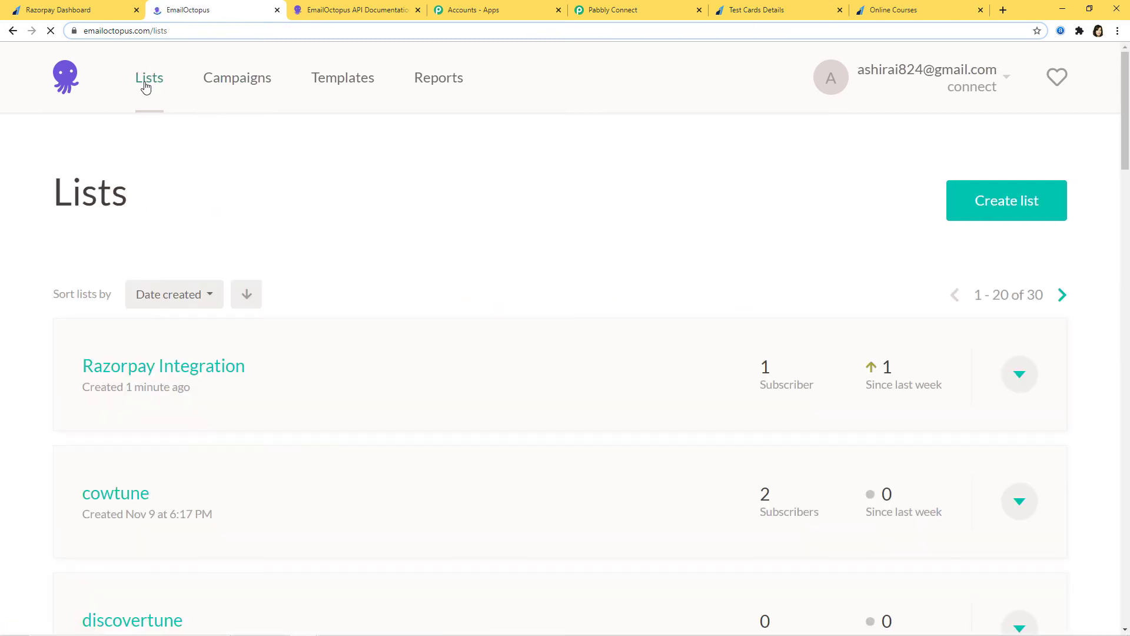
click(197, 368)
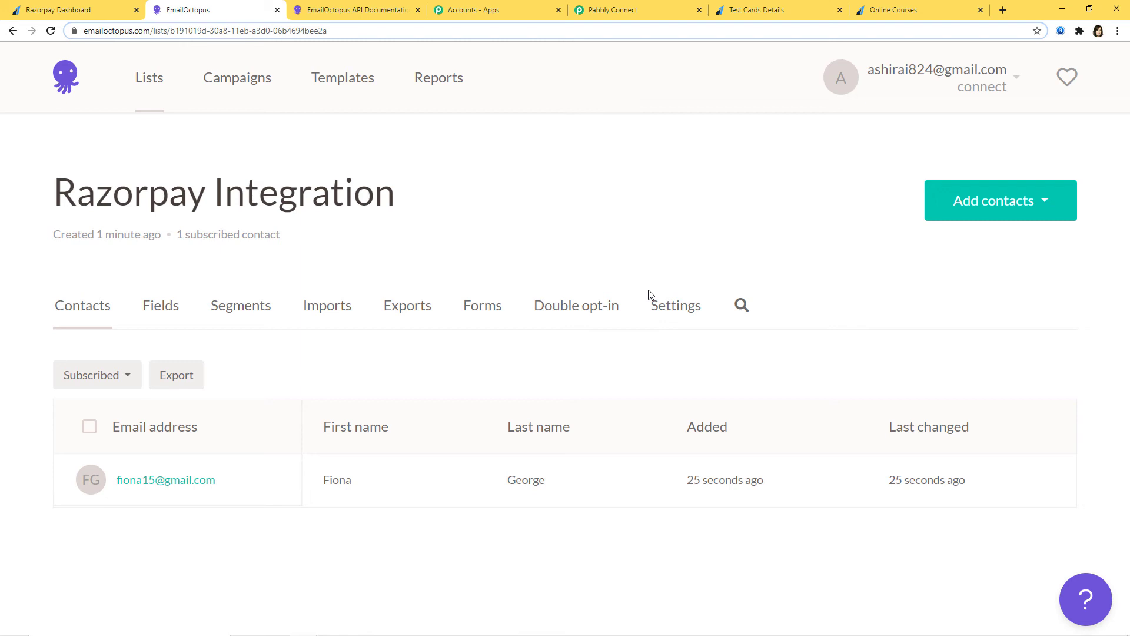
click(82, 11)
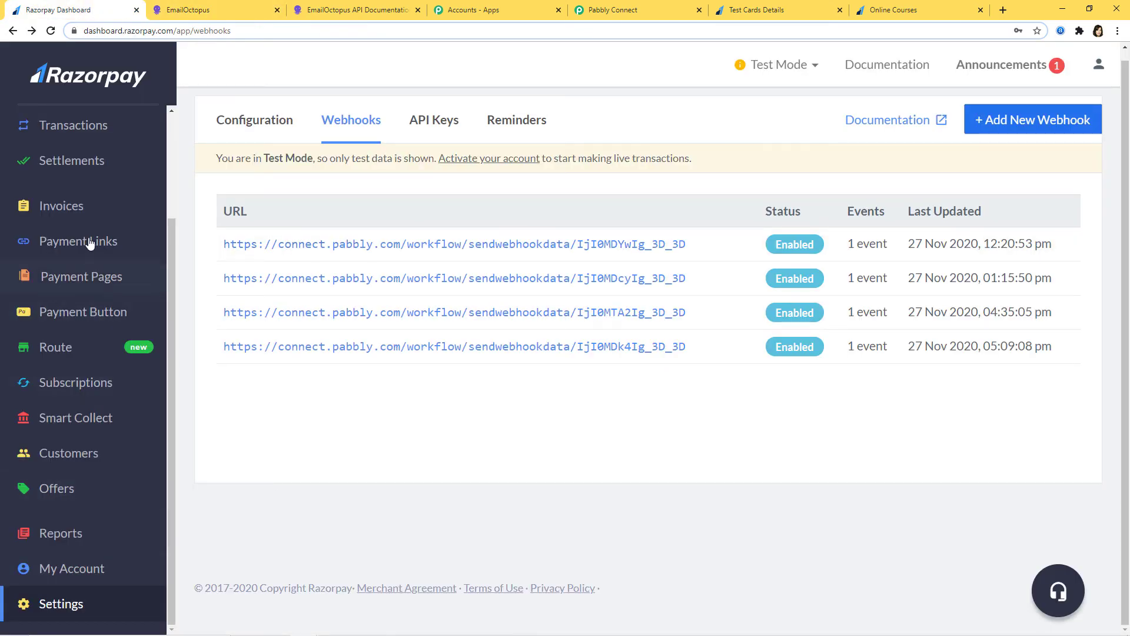
Copy the Online Courses payment page URL from Razorpay's Payment Pages table.
click(82, 279)
scroll(645, 429, down, 4)
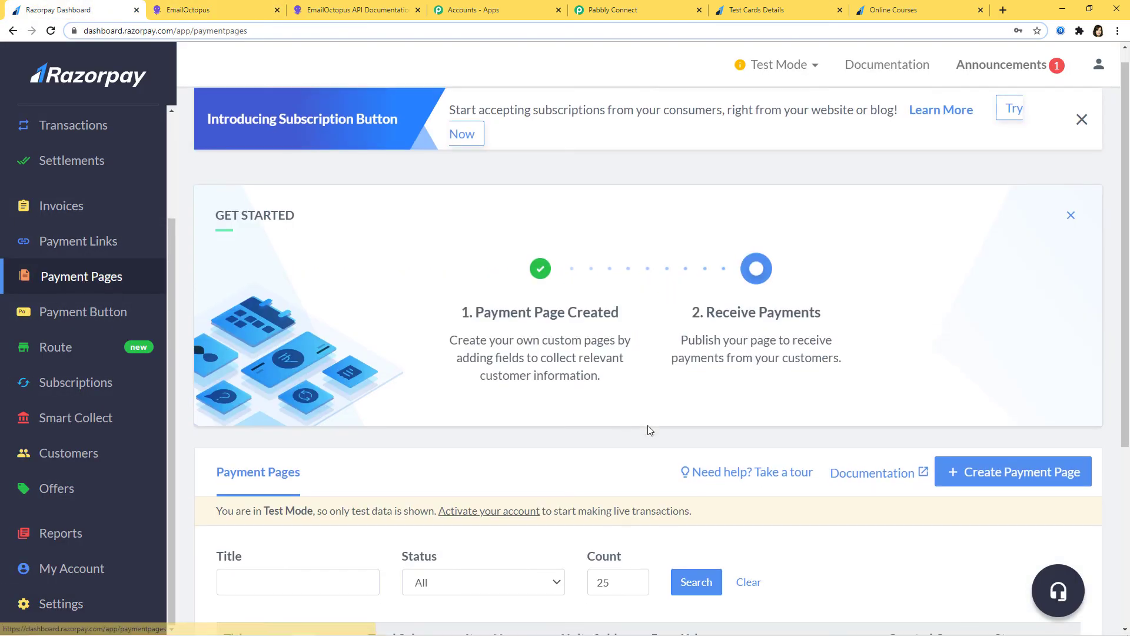
click(806, 443)
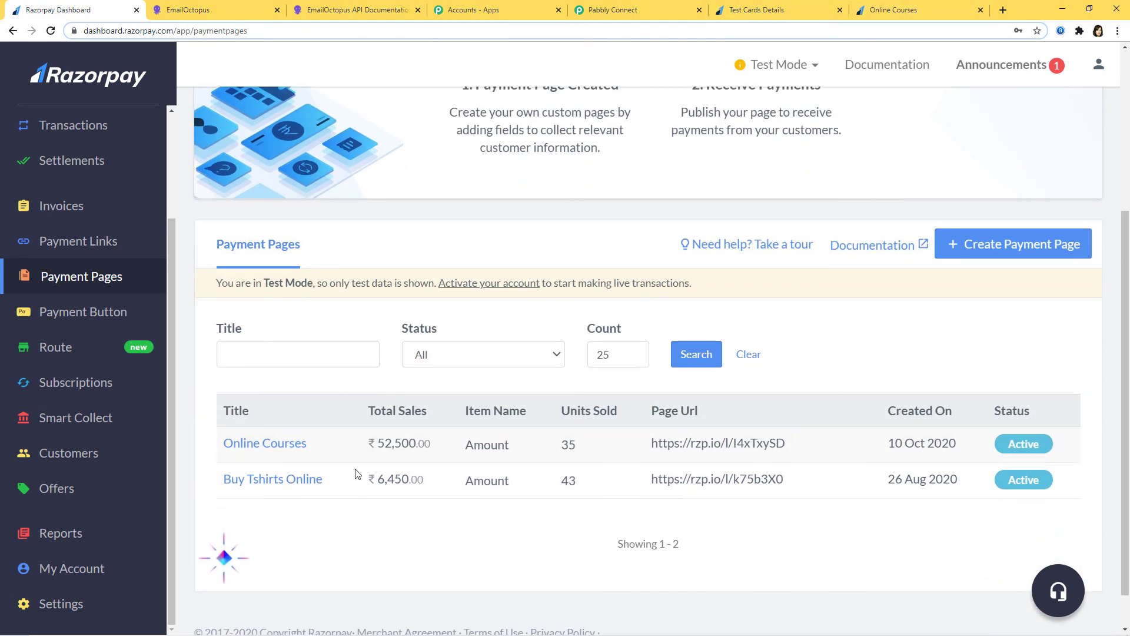
click(907, 10)
Reload the Online Courses form and enter the test payer's first and last name.
click(56, 35)
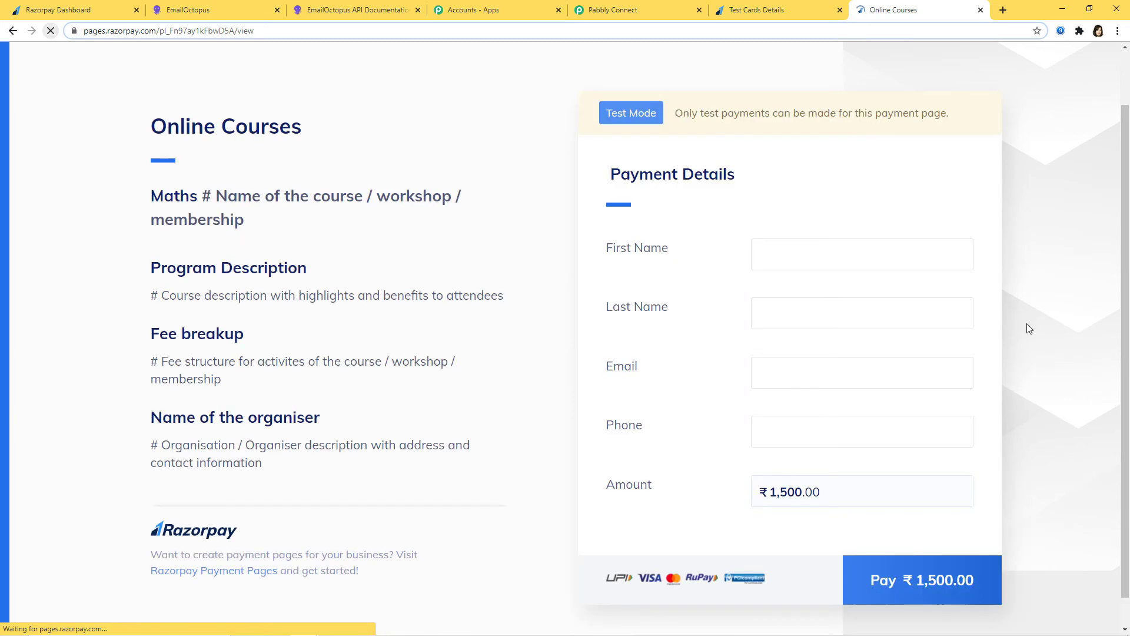
click(800, 254)
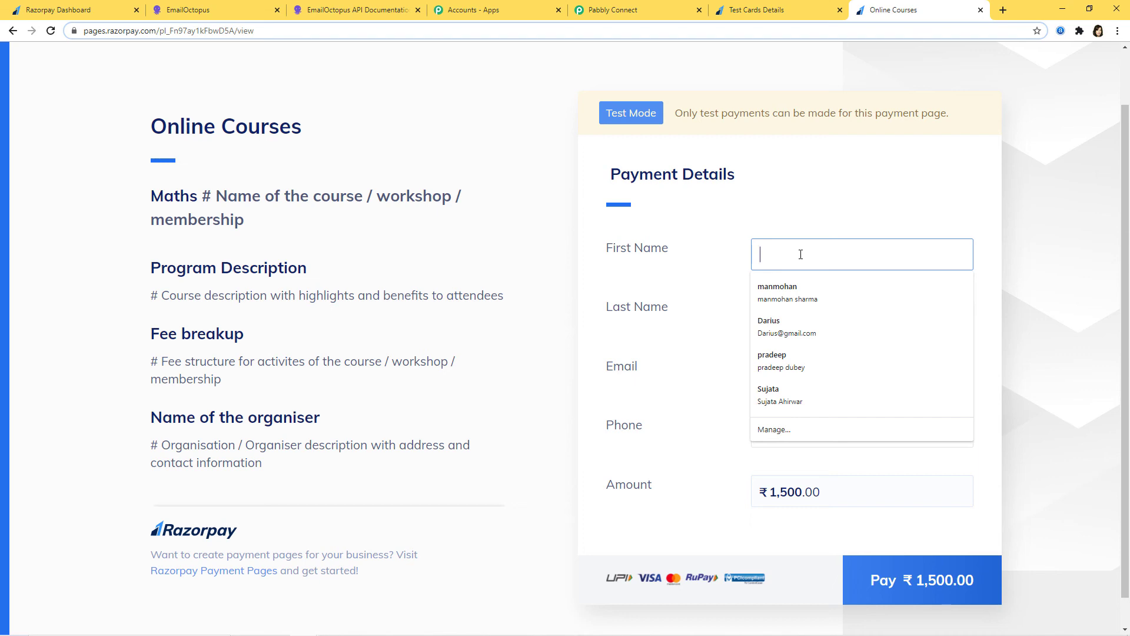
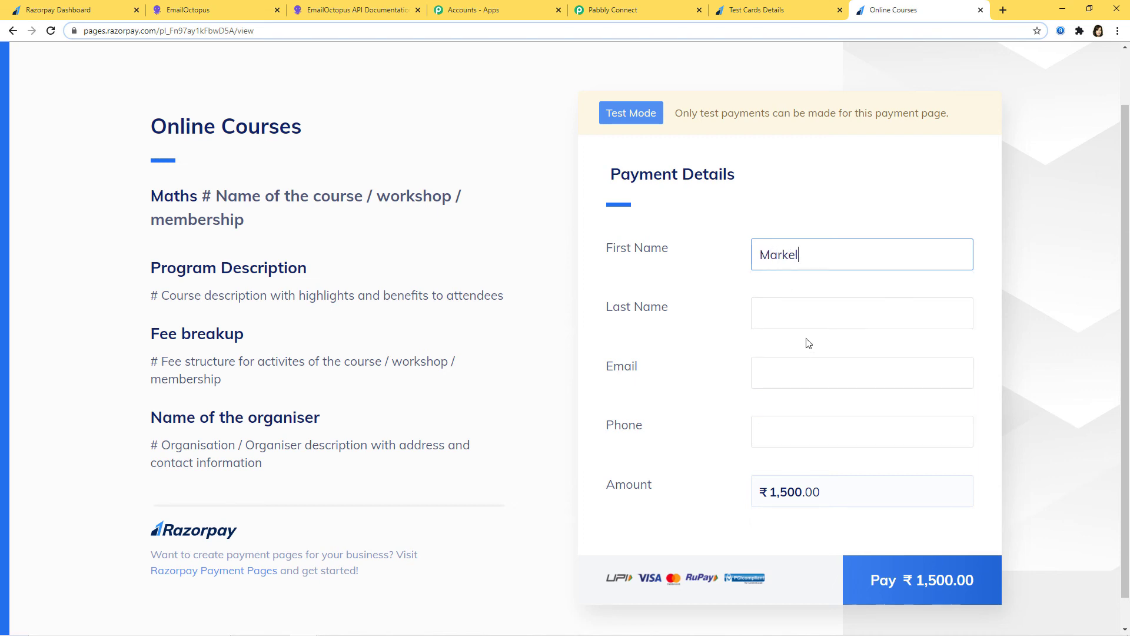
click(798, 313)
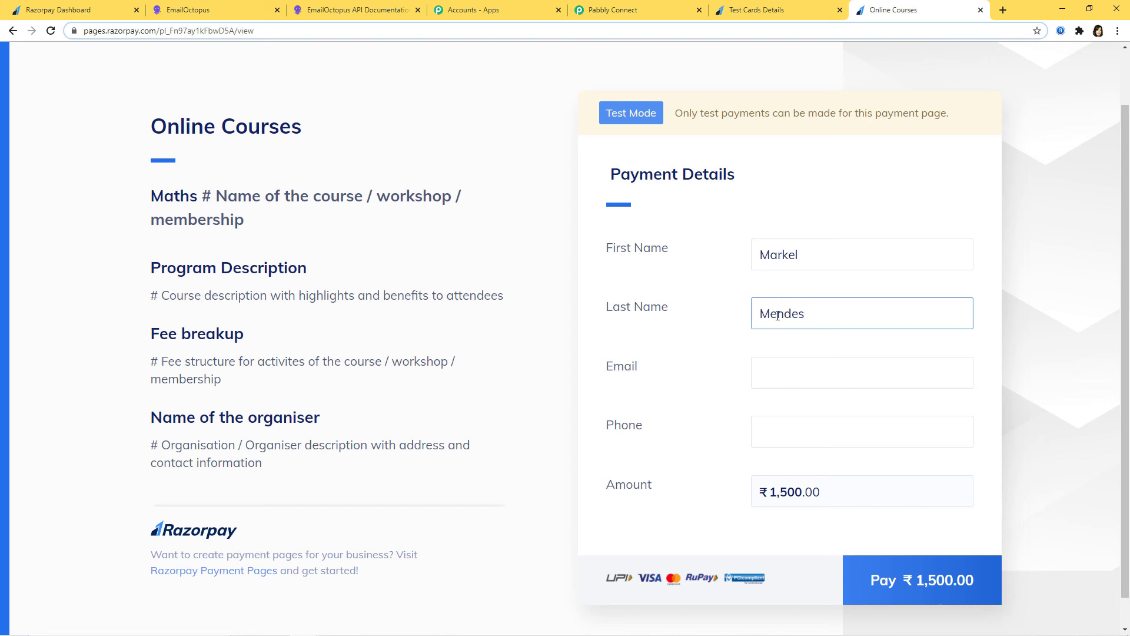
Fill in the payer's e-mail and phone number, then start the ₹1,500.00 payment.
click(789, 380)
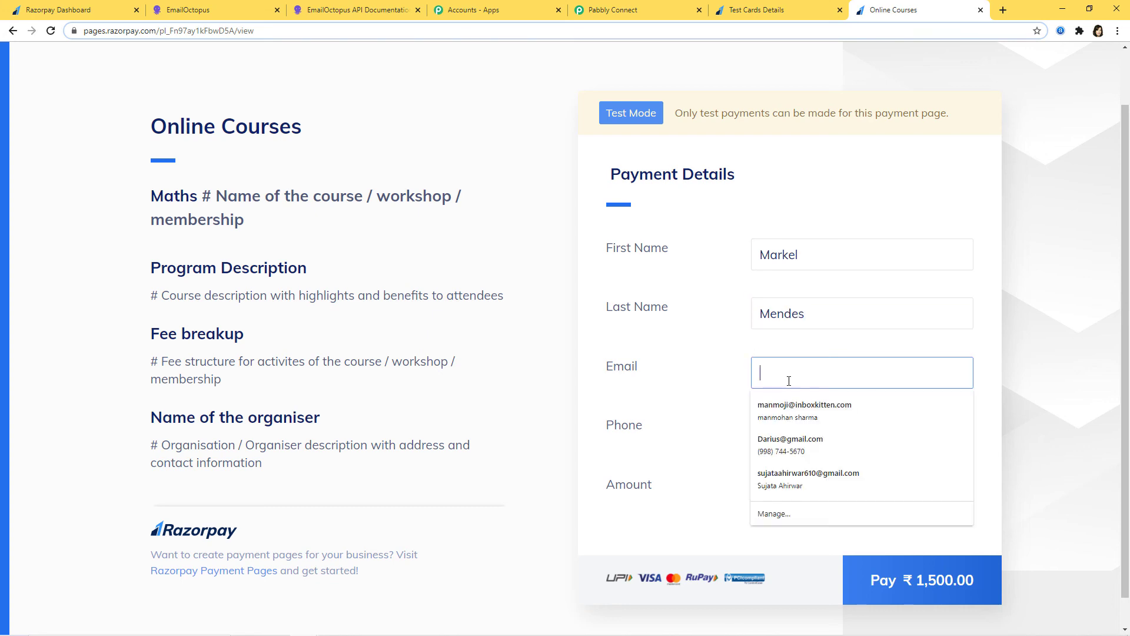
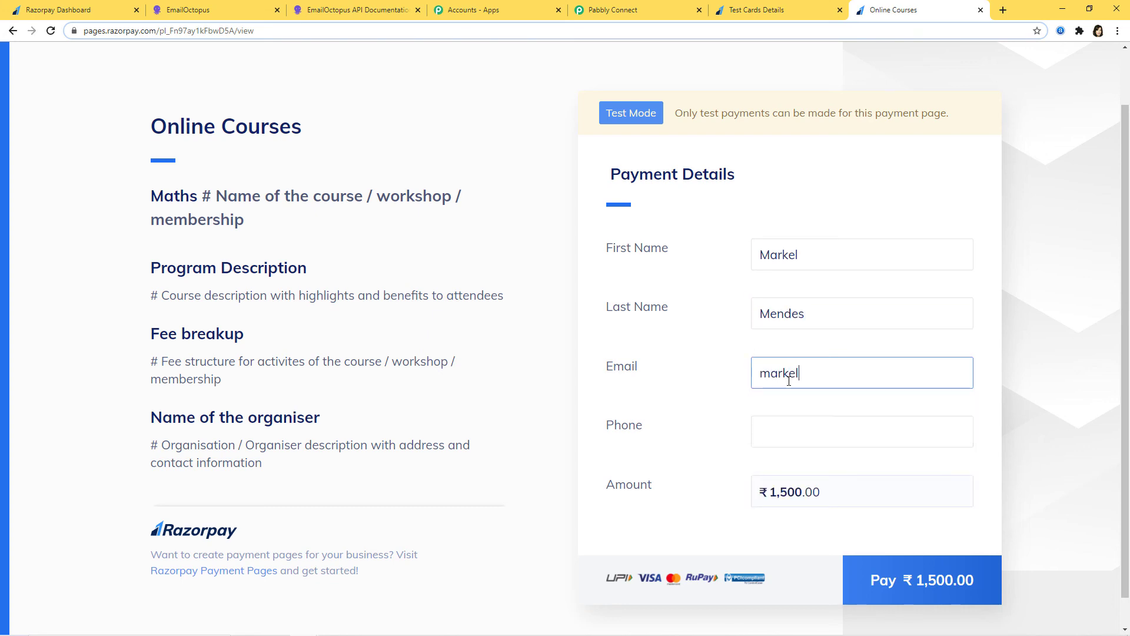
click(764, 427)
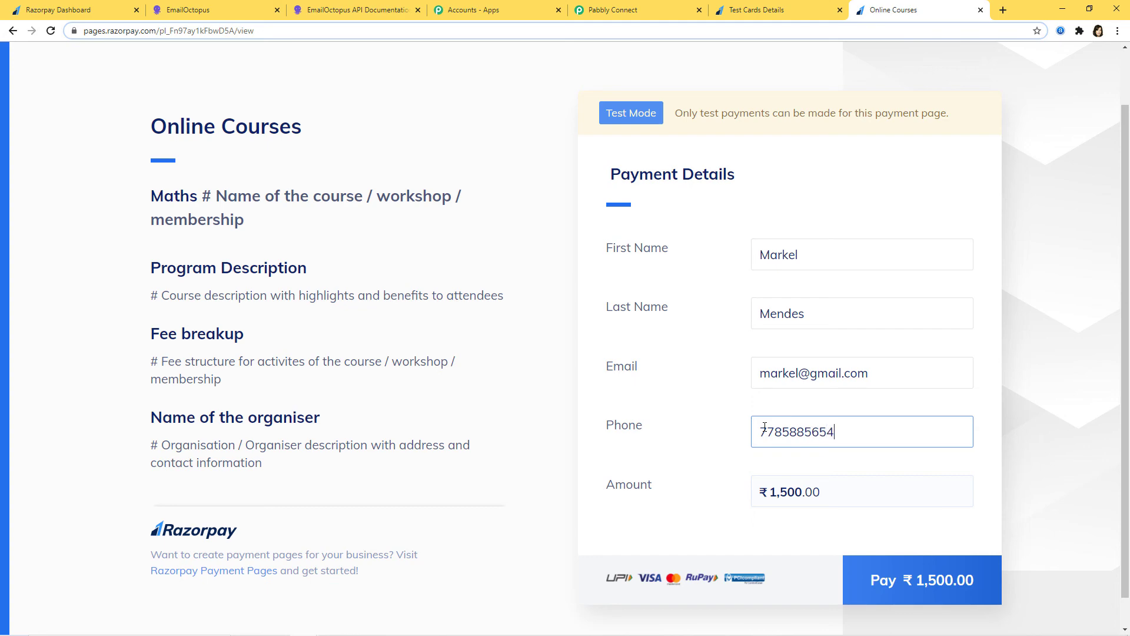
click(875, 587)
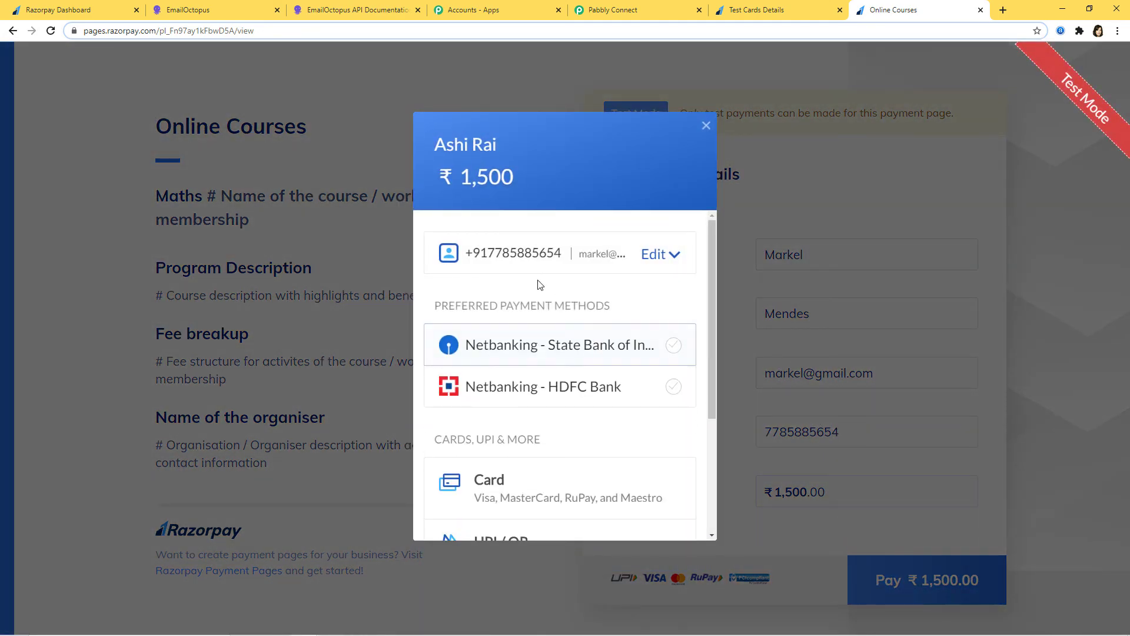
Pay by card, using the Visa test number copied from the Test Cards list as the card number.
click(493, 491)
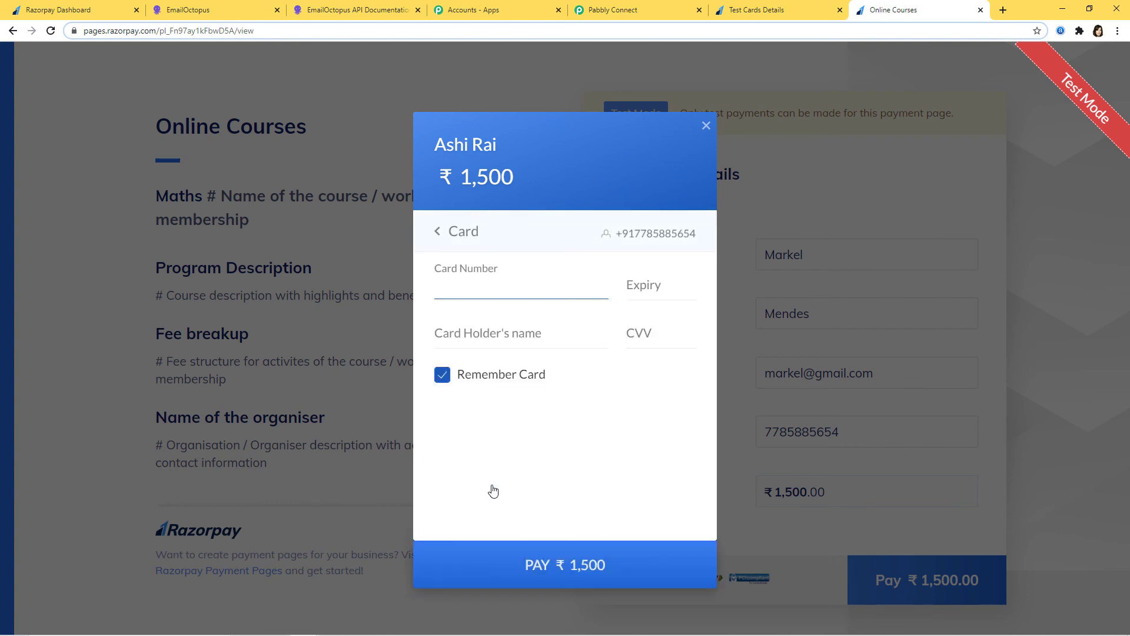
click(792, 10)
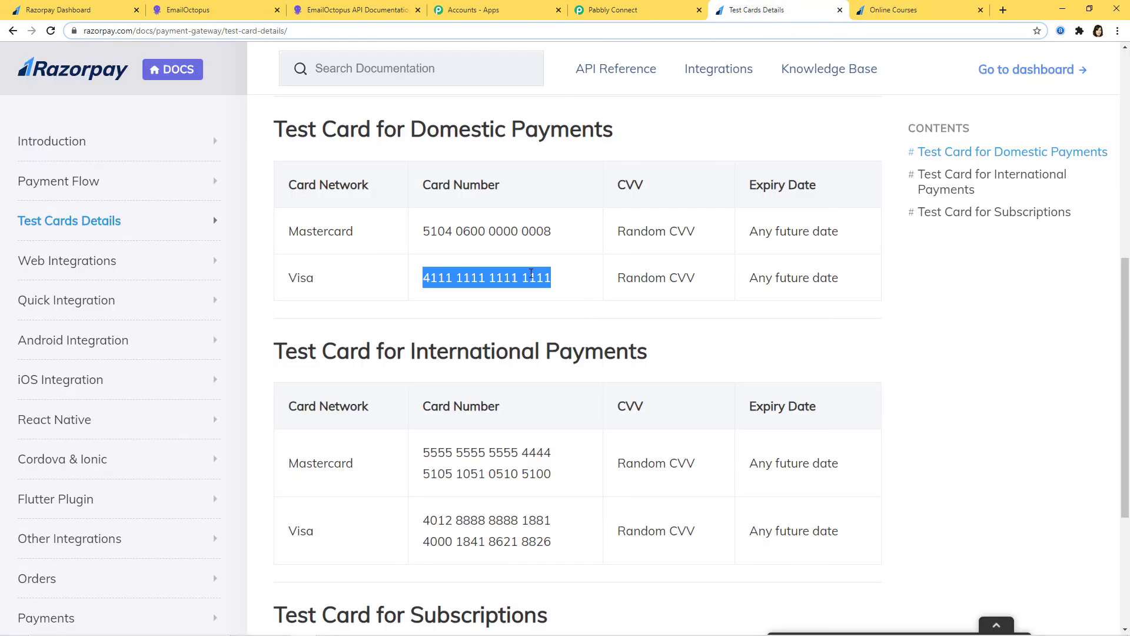
right_click(532, 273)
click(552, 282)
click(948, 13)
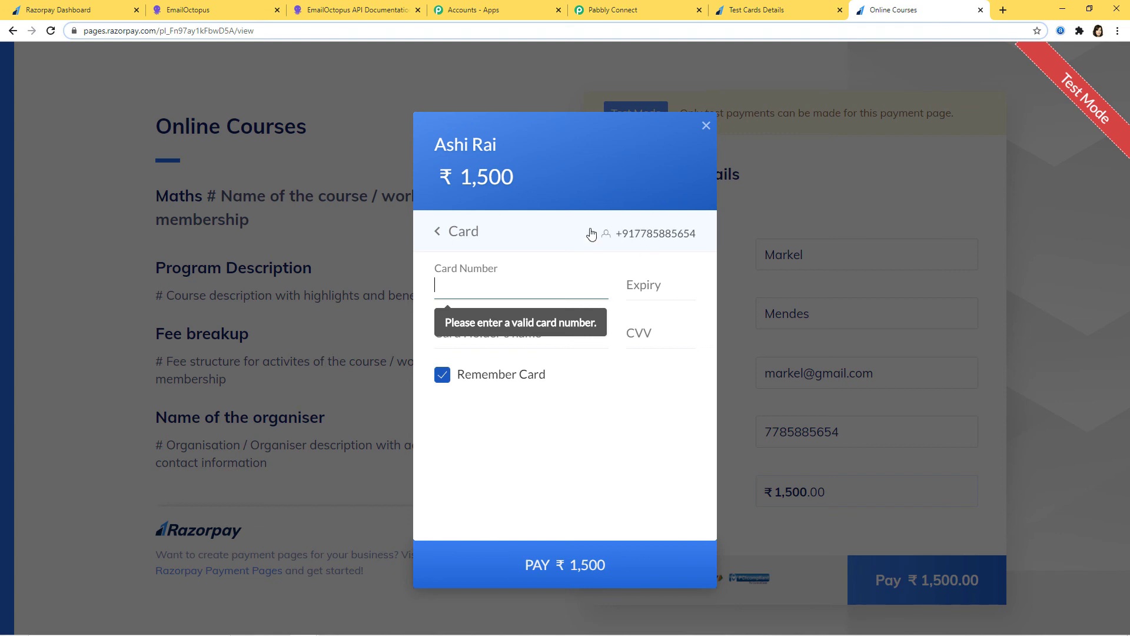
right_click(544, 276)
click(576, 340)
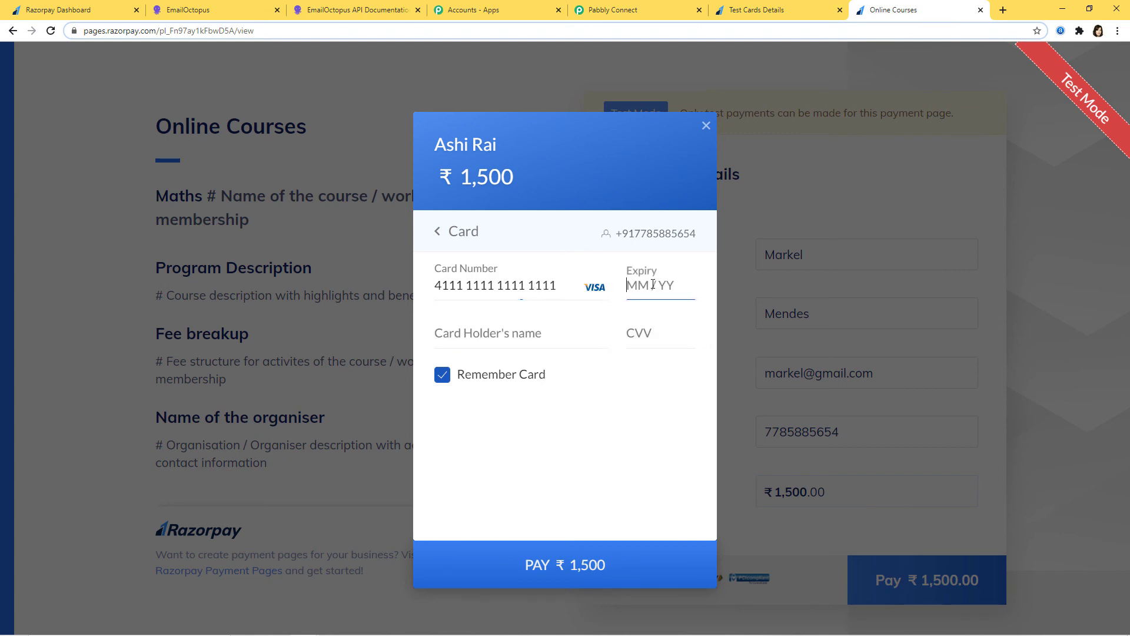
Enter the expiry date, cardholder name and CVV, skip saving the card, and approve the ₹1,500 payment as successful.
text(0532)
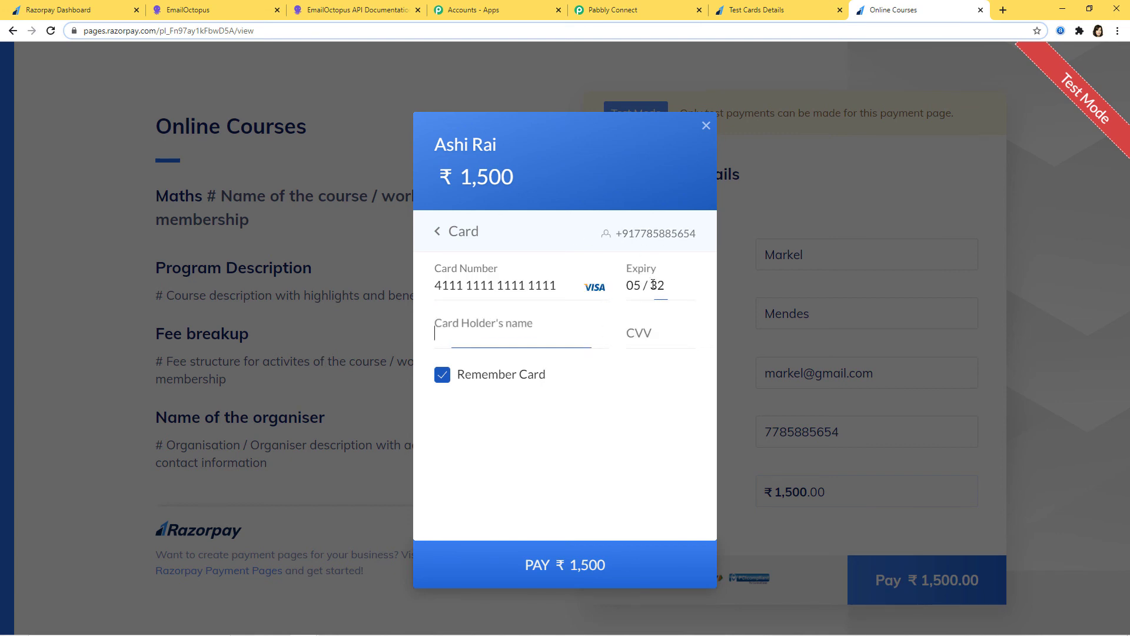
text(Markel)
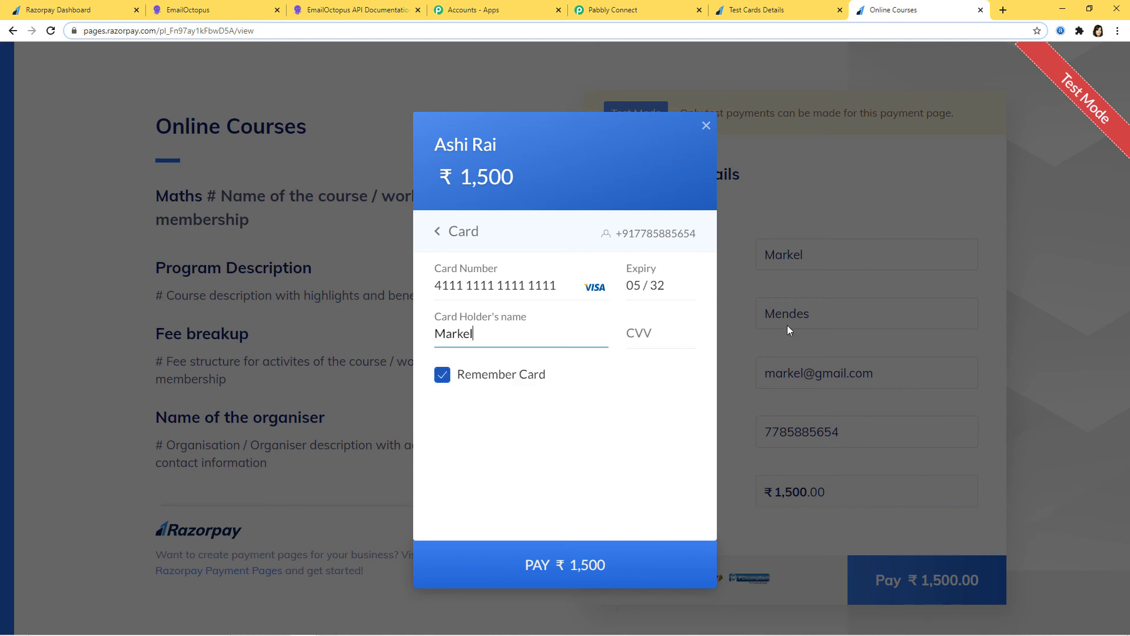
click(673, 328)
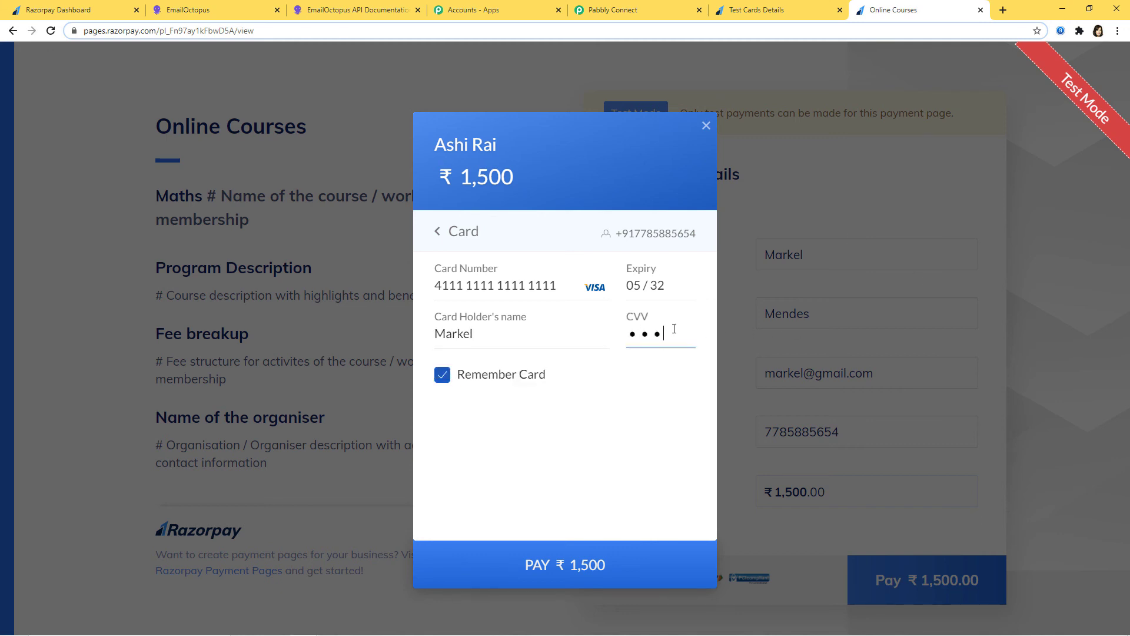
click(588, 570)
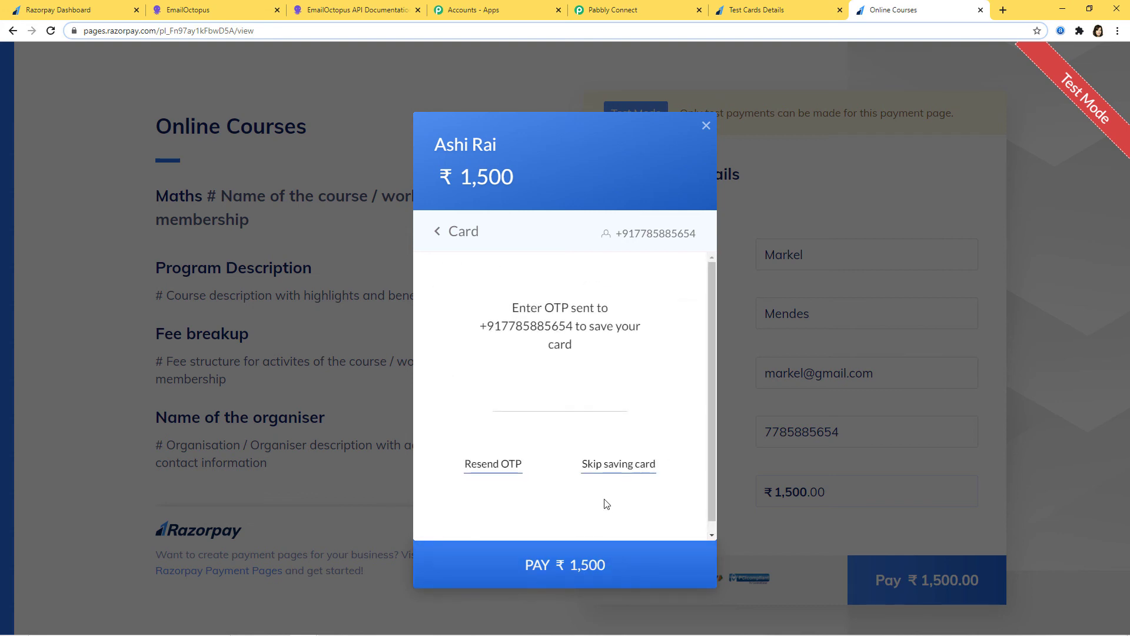
click(618, 468)
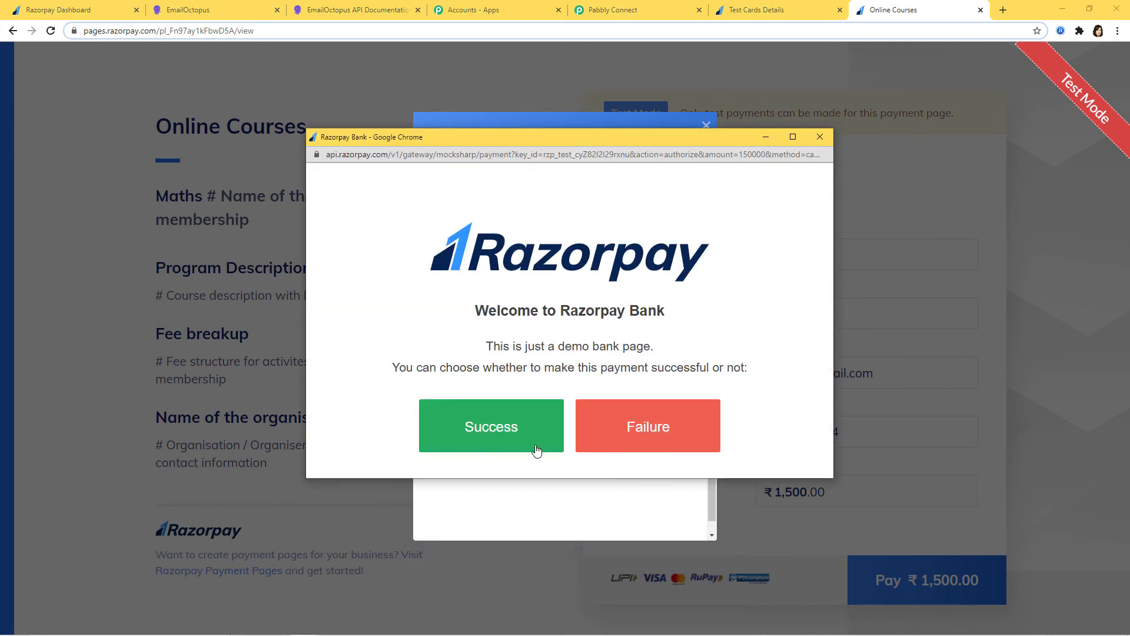
click(626, 415)
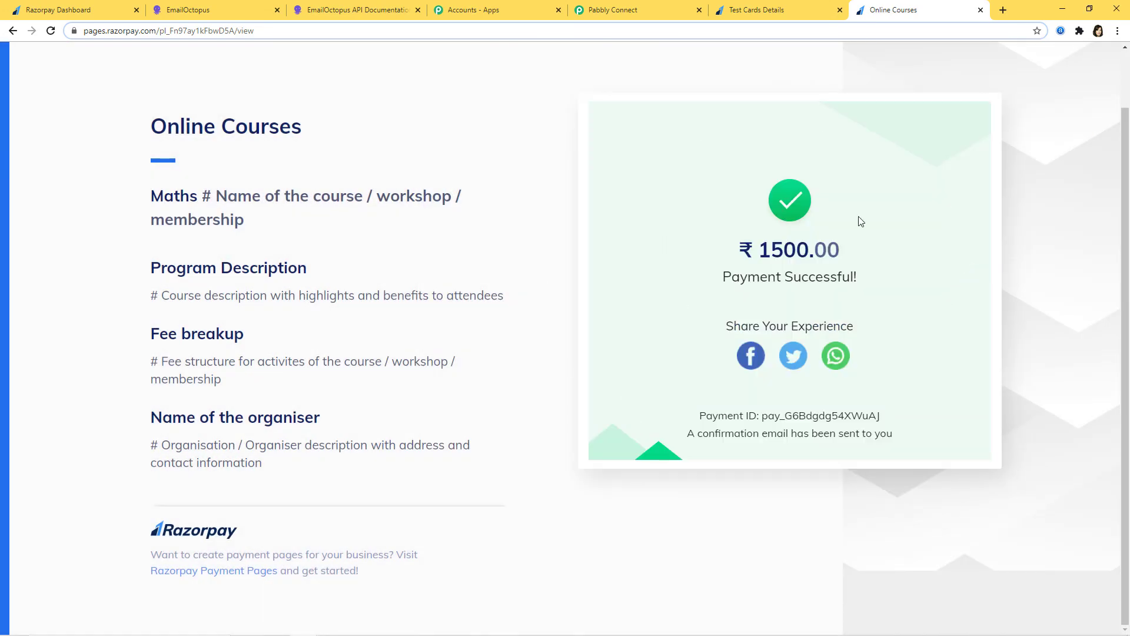
Open EmailOctopus's Razorpay Integration list to see the second payer listed as a subscribed contact.
click(210, 16)
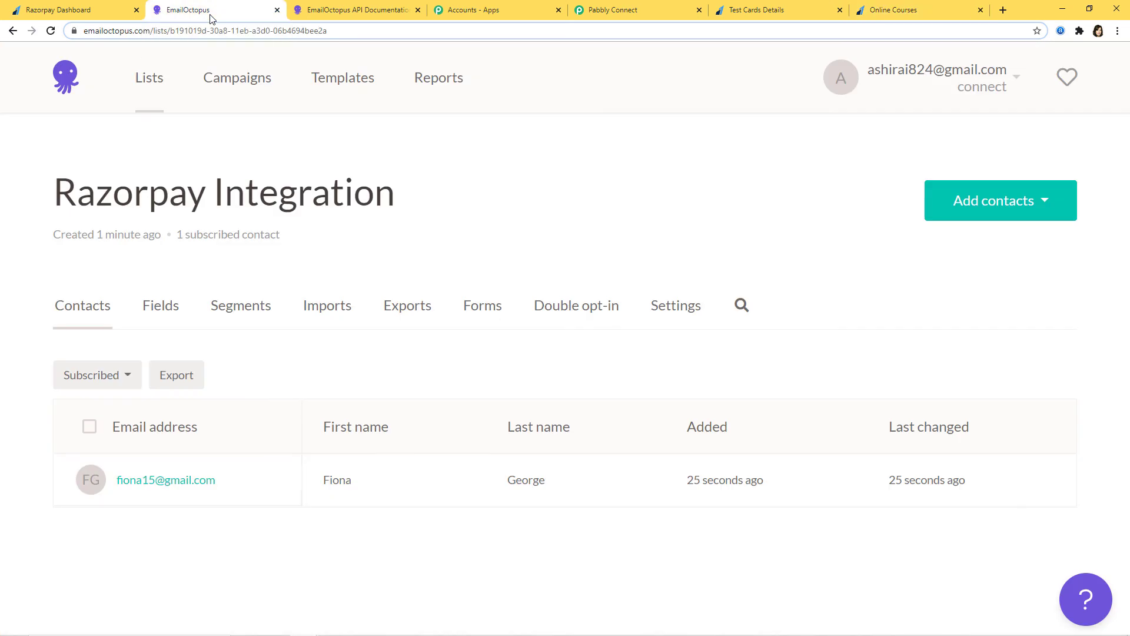
click(148, 84)
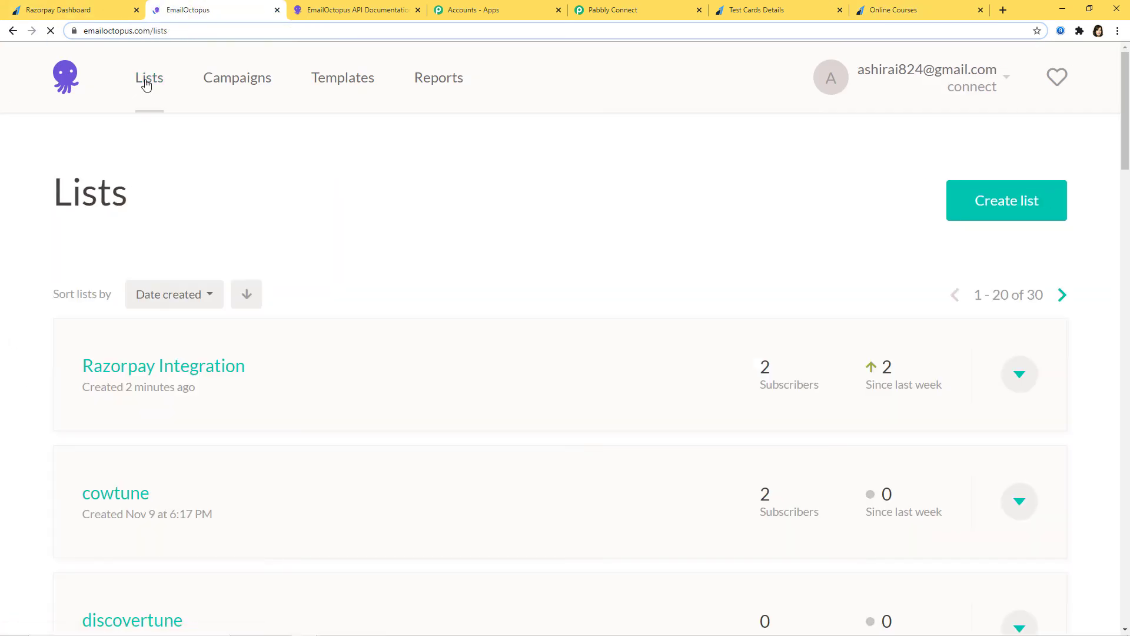
click(194, 368)
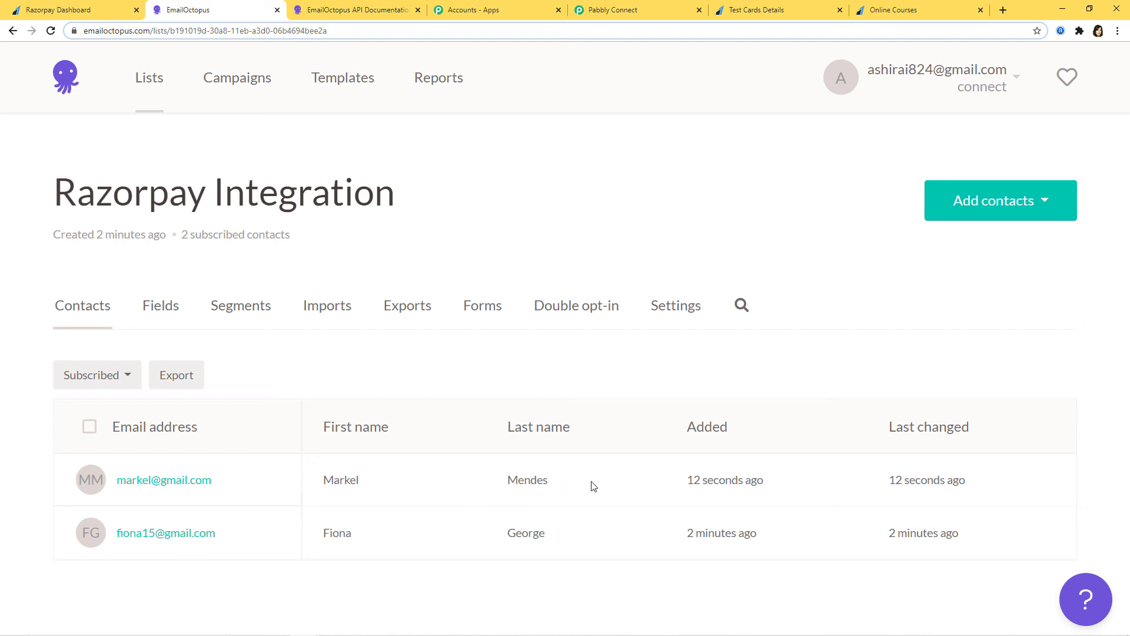
In Pabbly Connect, collapse the EmailOctopus Add Subscriber action and the Razorpay Order Paid trigger.
click(653, 17)
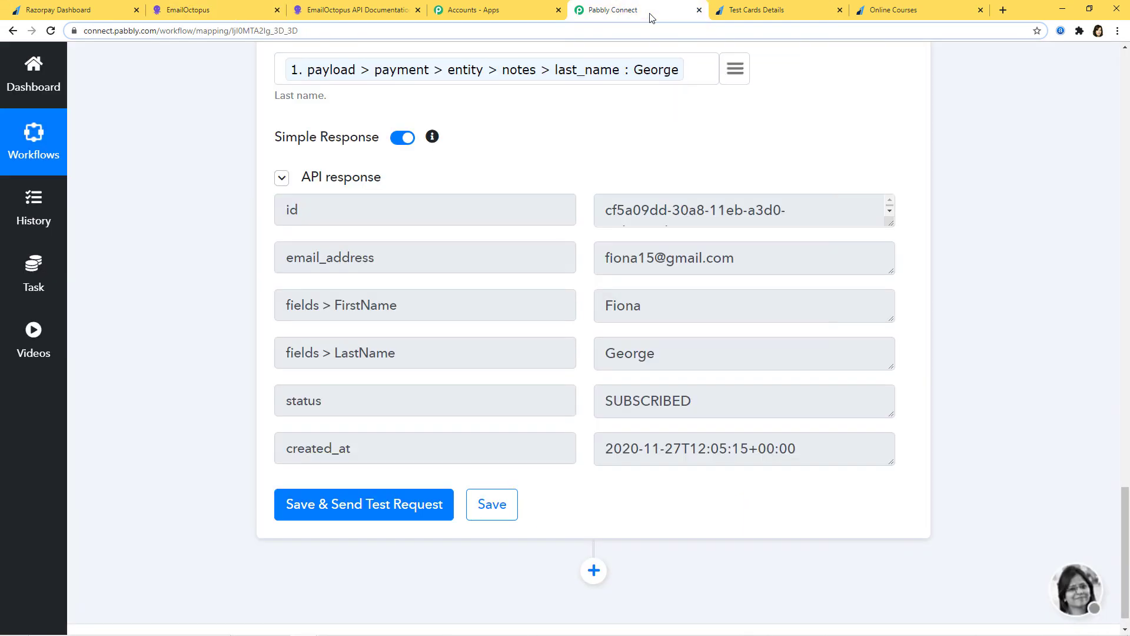
scroll(1036, 410, up, 1)
scroll(1036, 406, up, 10)
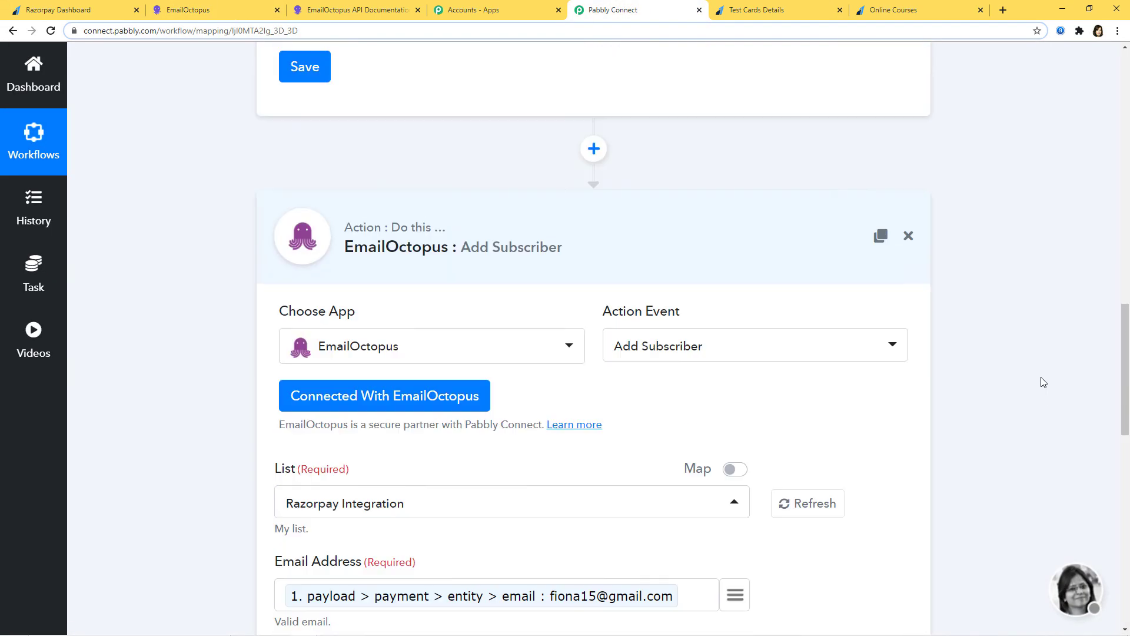
click(683, 234)
scroll(1049, 418, up, 15)
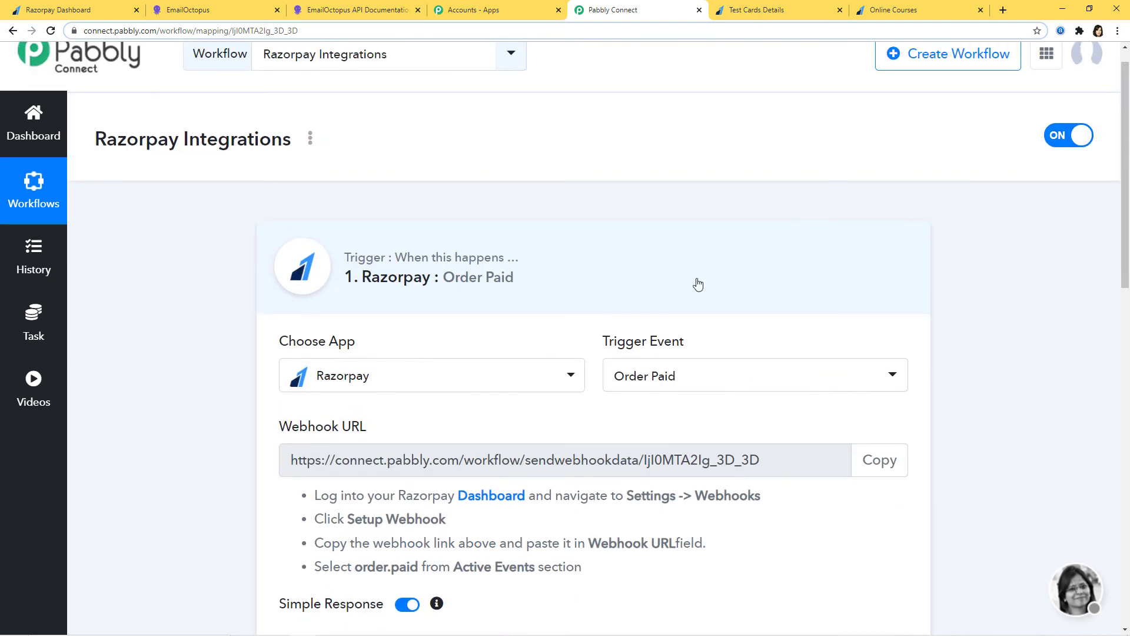
click(697, 284)
scroll(1090, 364, down, 2)
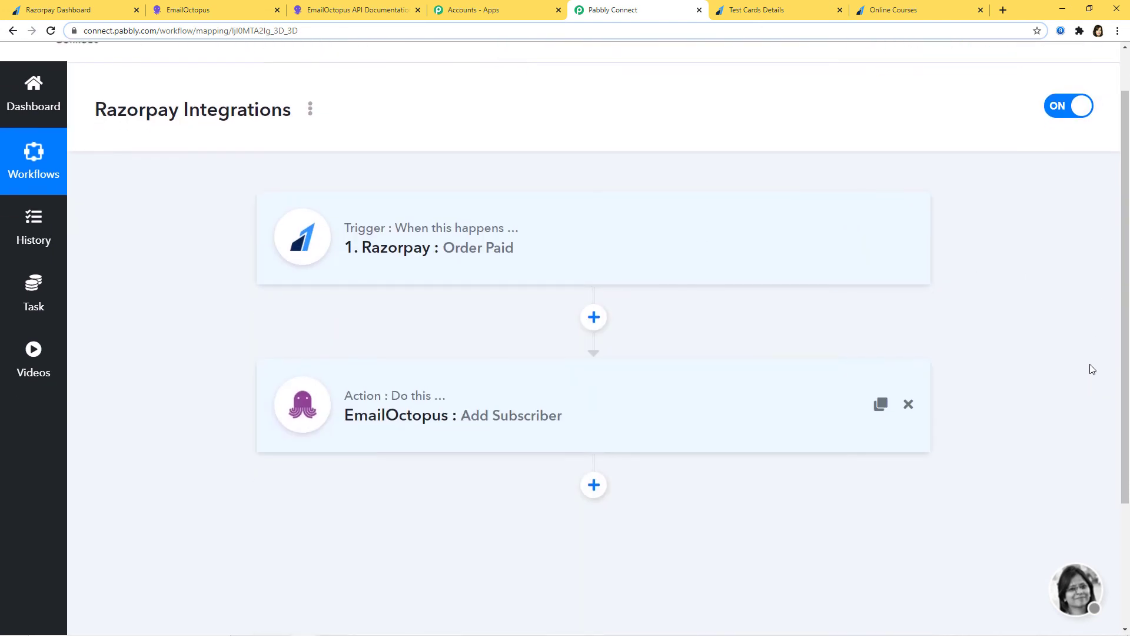